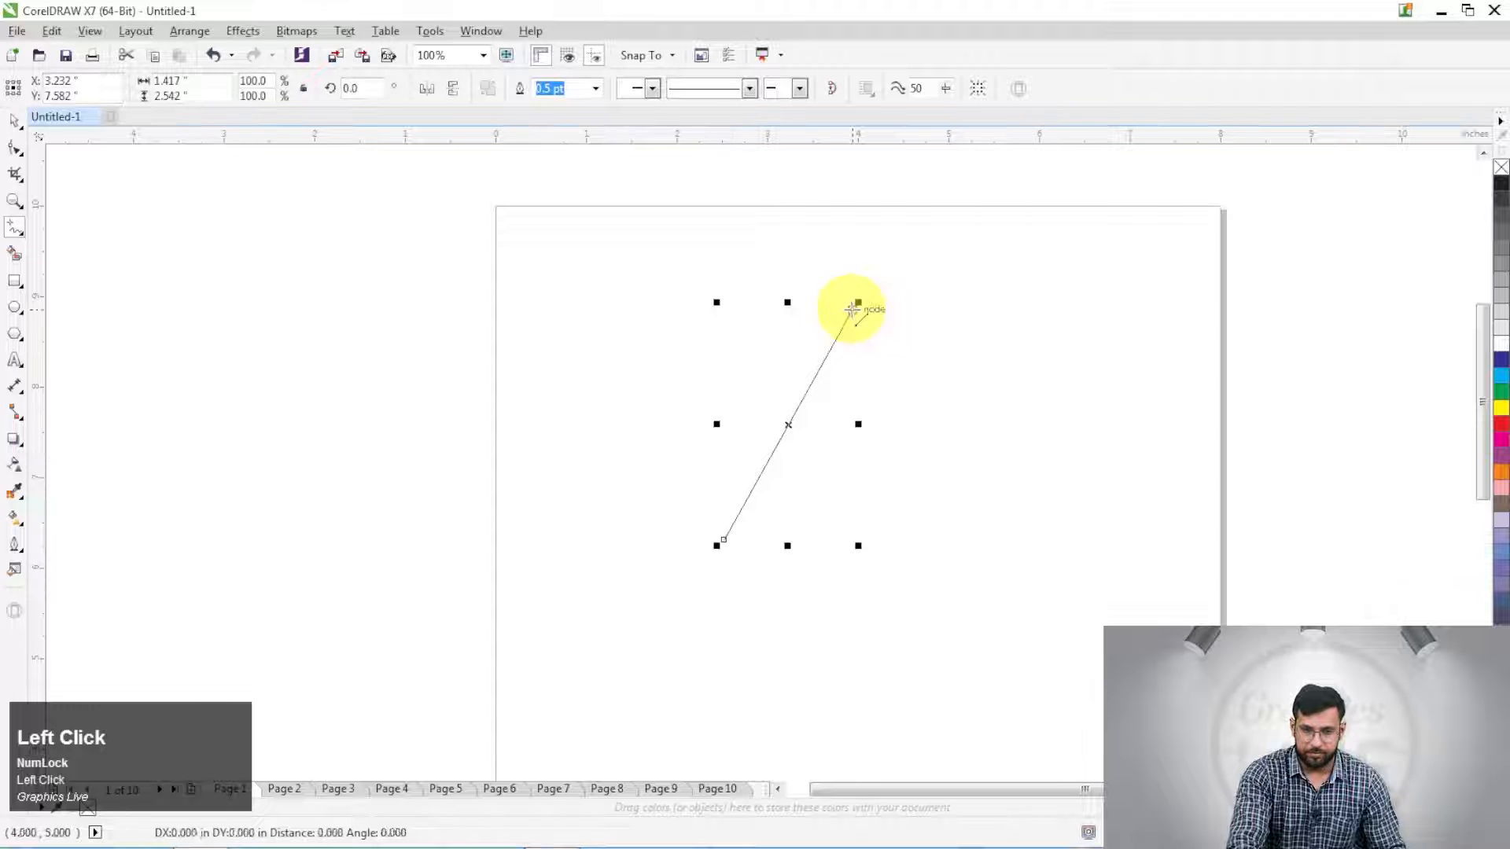
Step: Draw a closed four-sided diamond about 2.6 by 4.6 inches on the page with straight Freehand lines
click(962, 548)
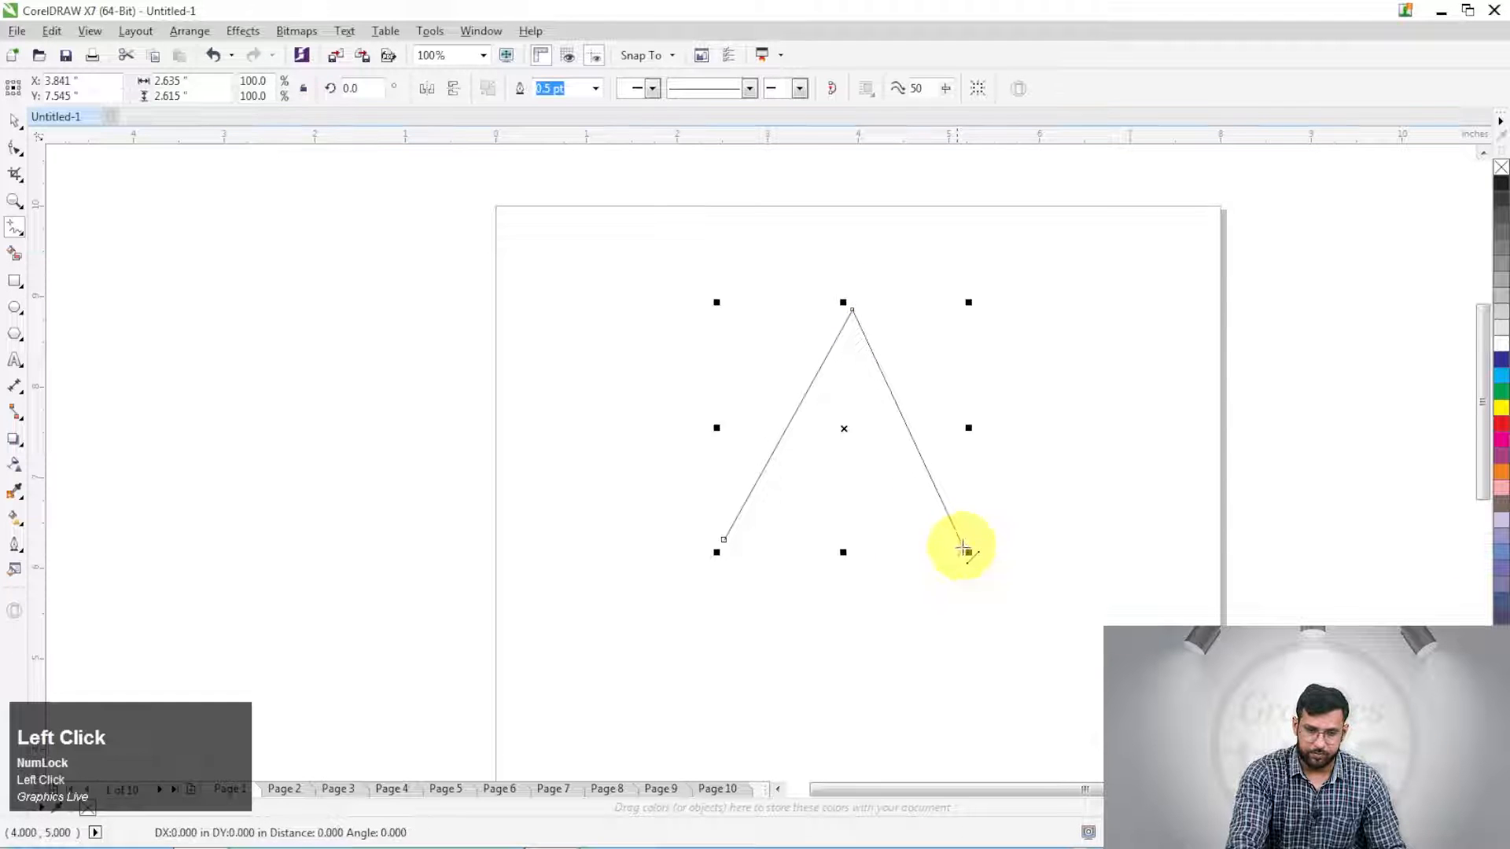
click(847, 724)
click(725, 540)
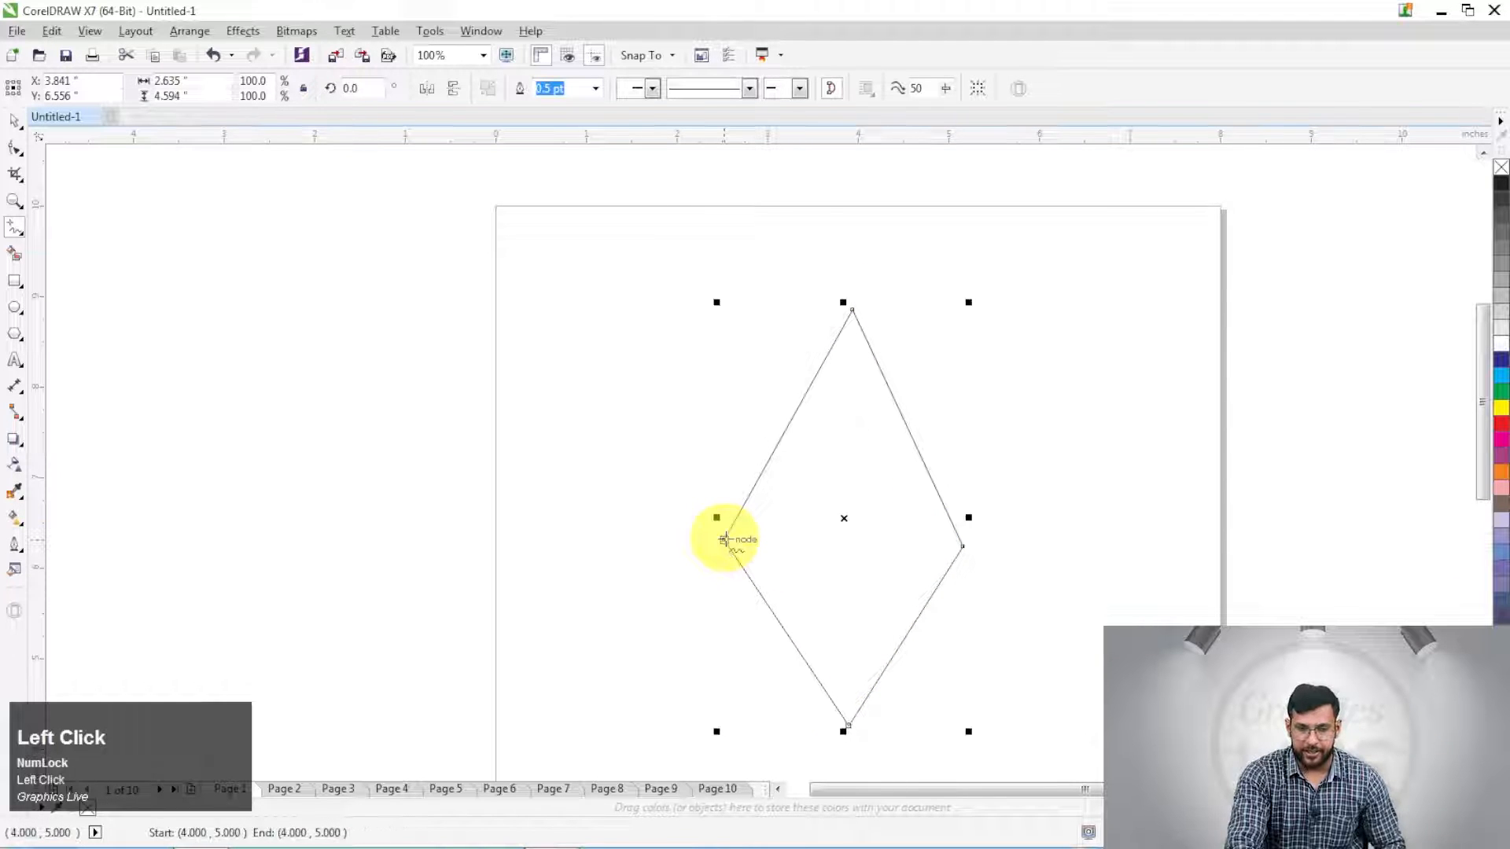
key(ctrl+space)
scroll(725, 540, down, 2)
scroll(690, 556, up, 2)
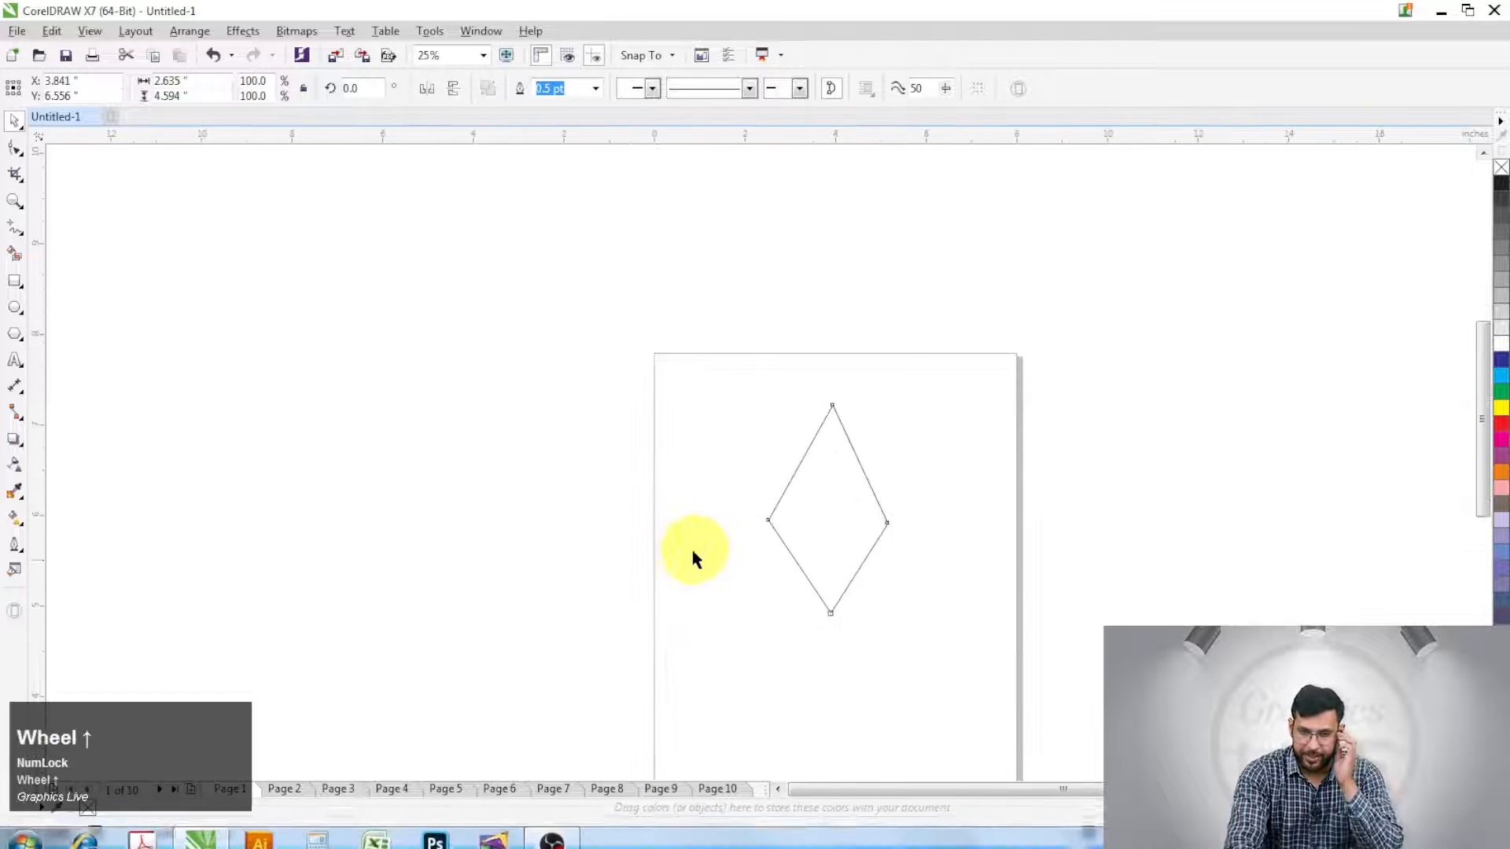
Step: Shift the diamond very slightly to the left, deselect it and select it again
drag(974, 479, 984, 467)
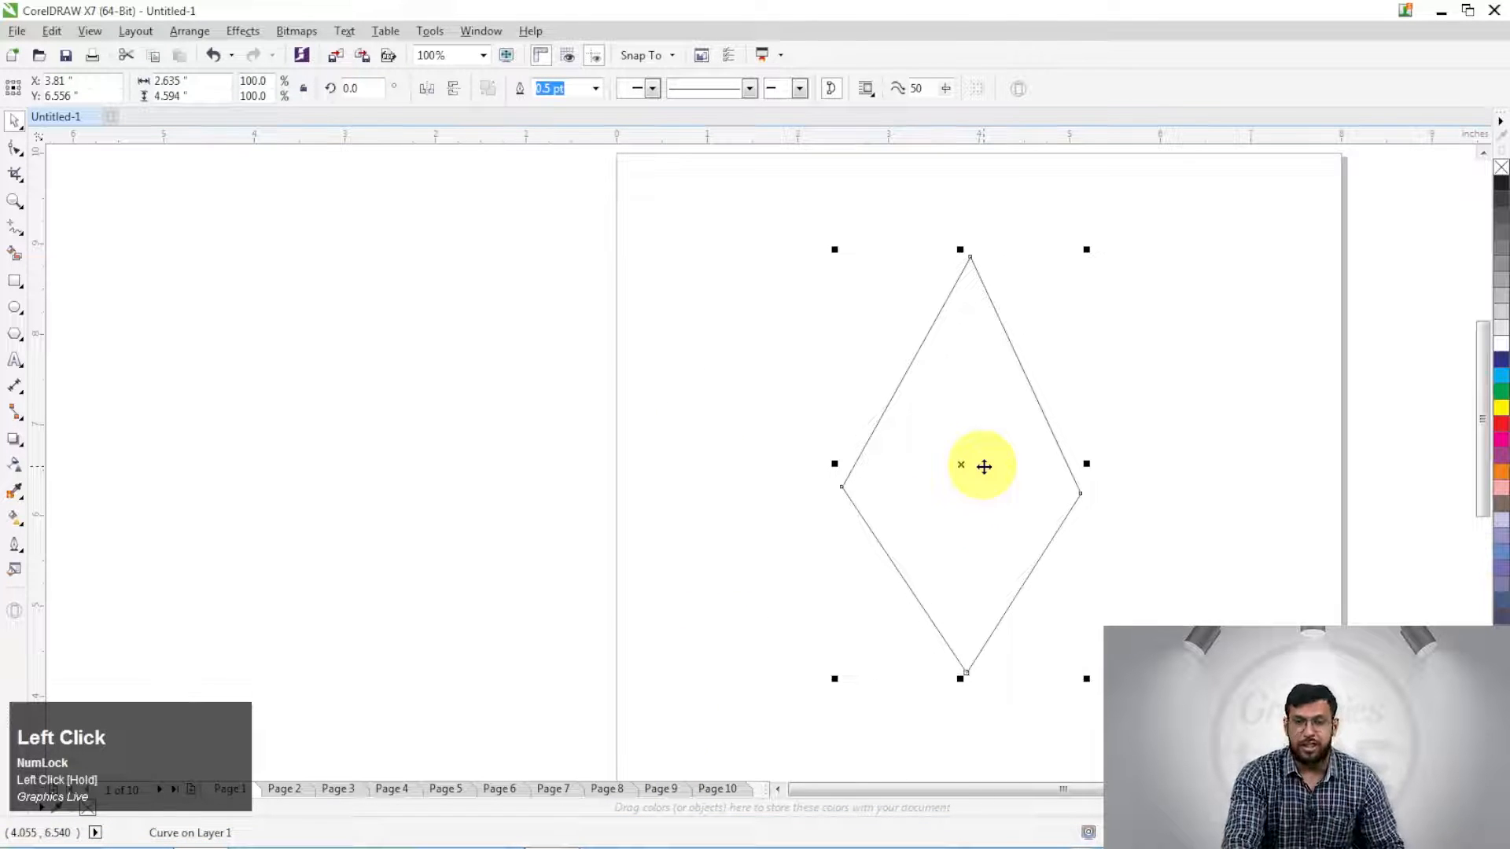
click(1101, 408)
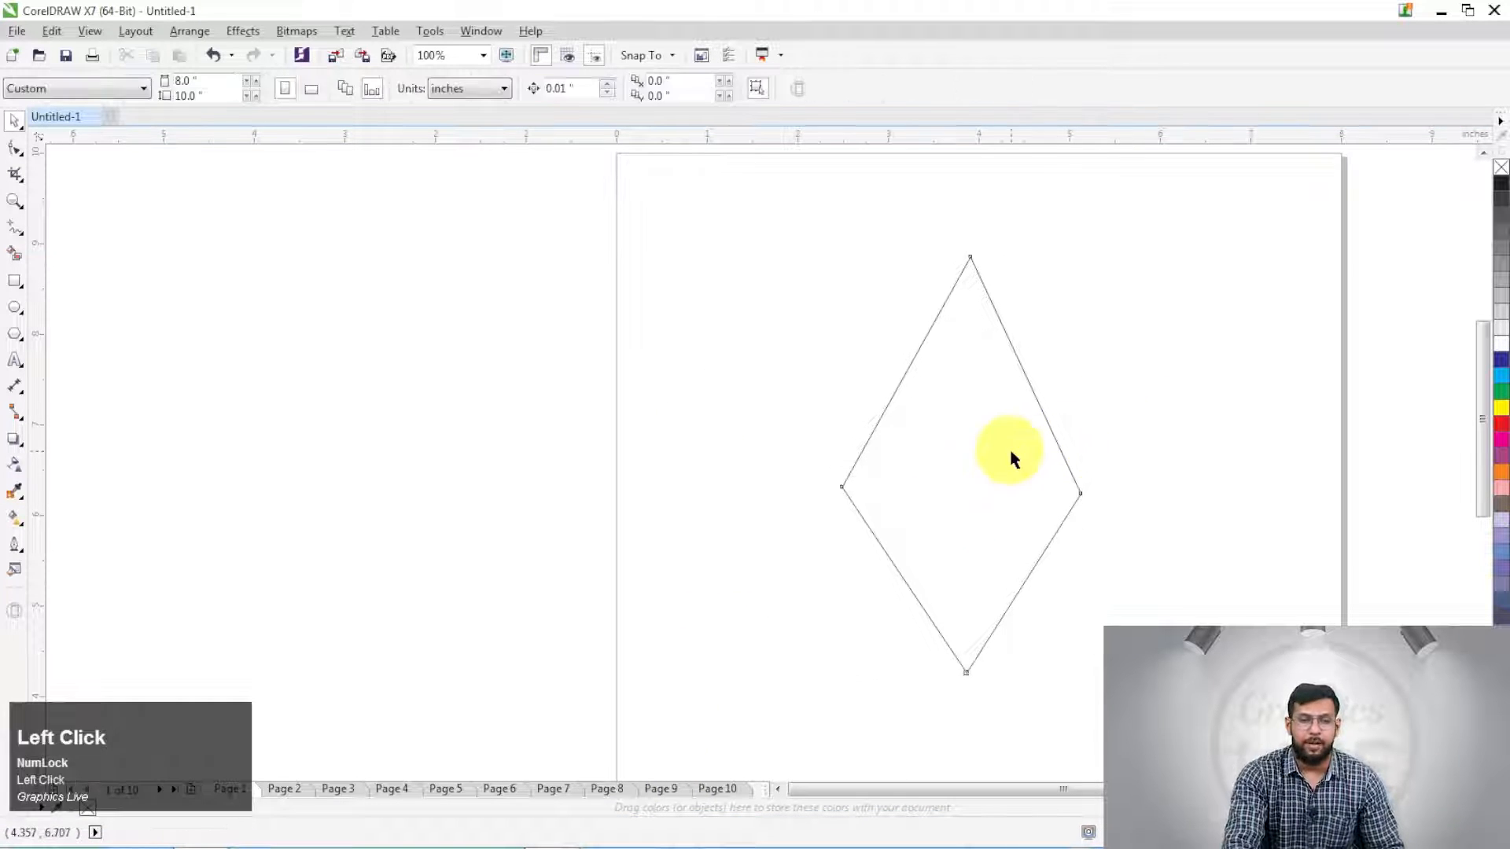
click(1012, 472)
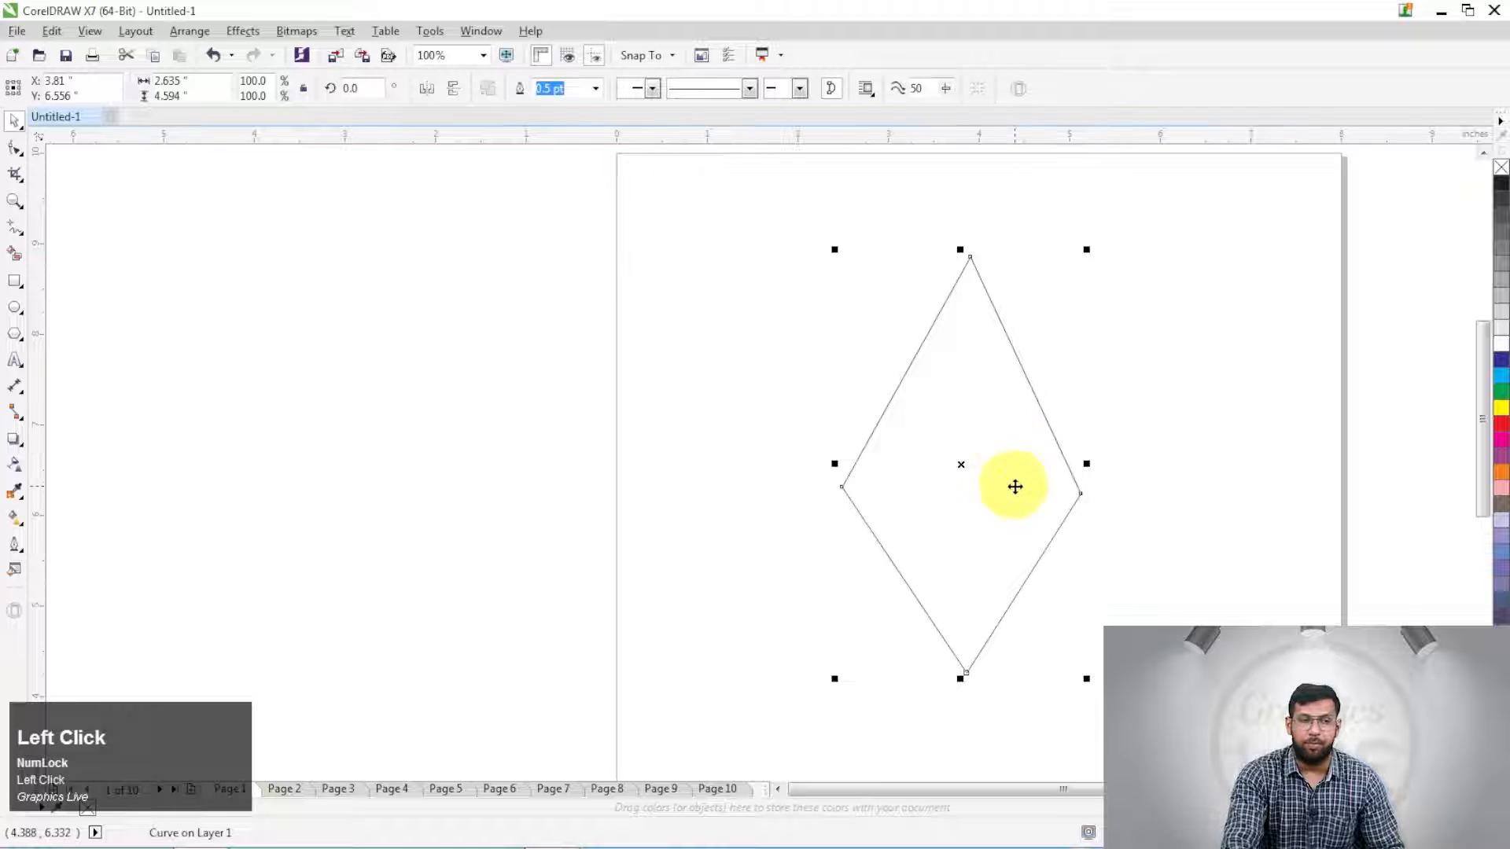
Step: Move the diamond's right corner node outward with the Shape tool, and shift its top and right nodes together slightly downward
click(16, 153)
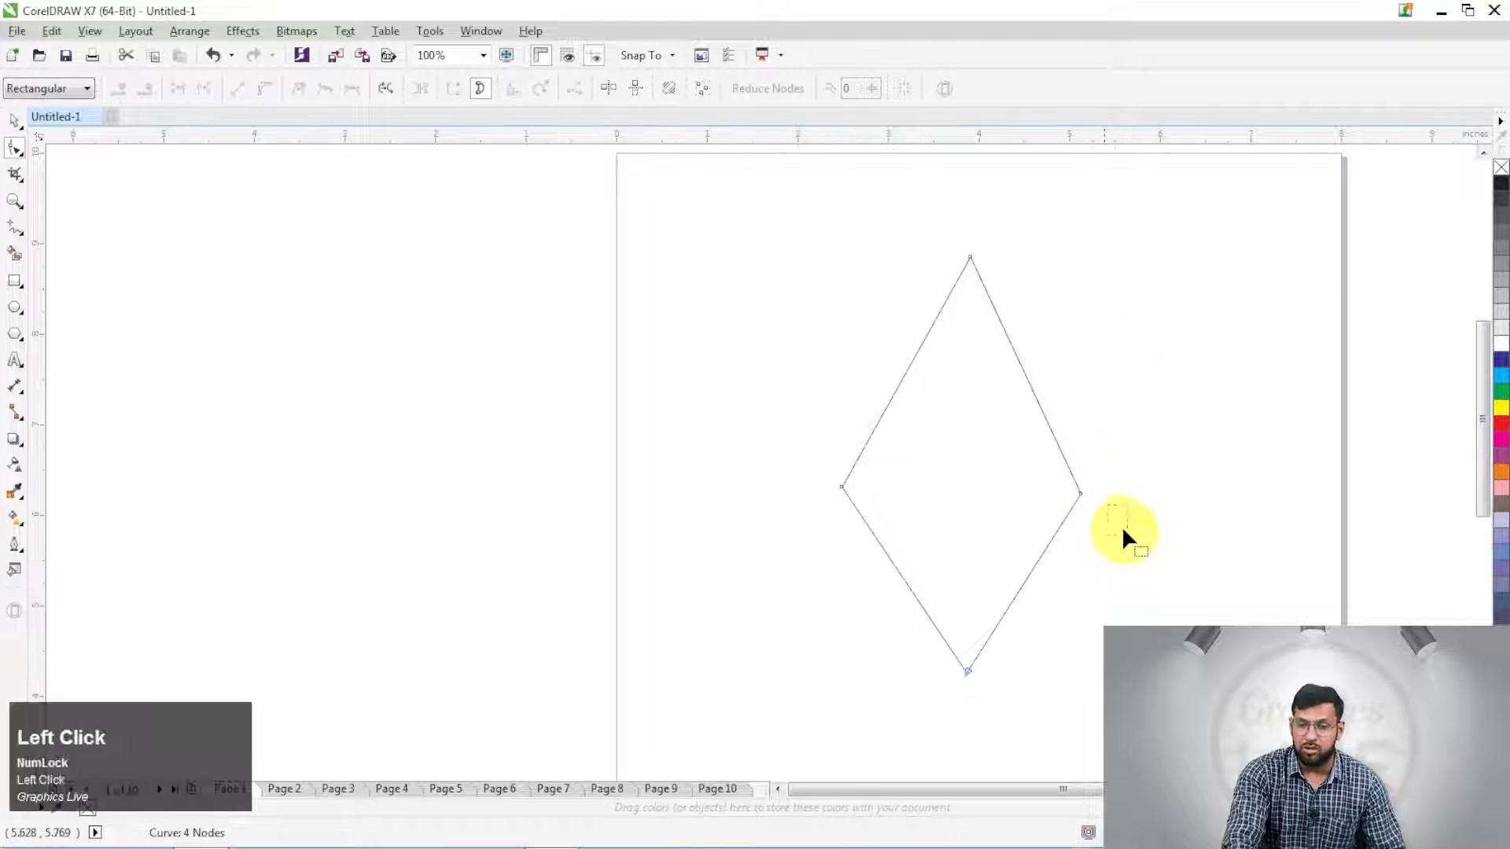
drag(1124, 531, 1117, 424)
scroll(1086, 542, up, 1)
scroll(1214, 431, down, 1)
scroll(1196, 442, up, 1)
scroll(1058, 433, down, 1)
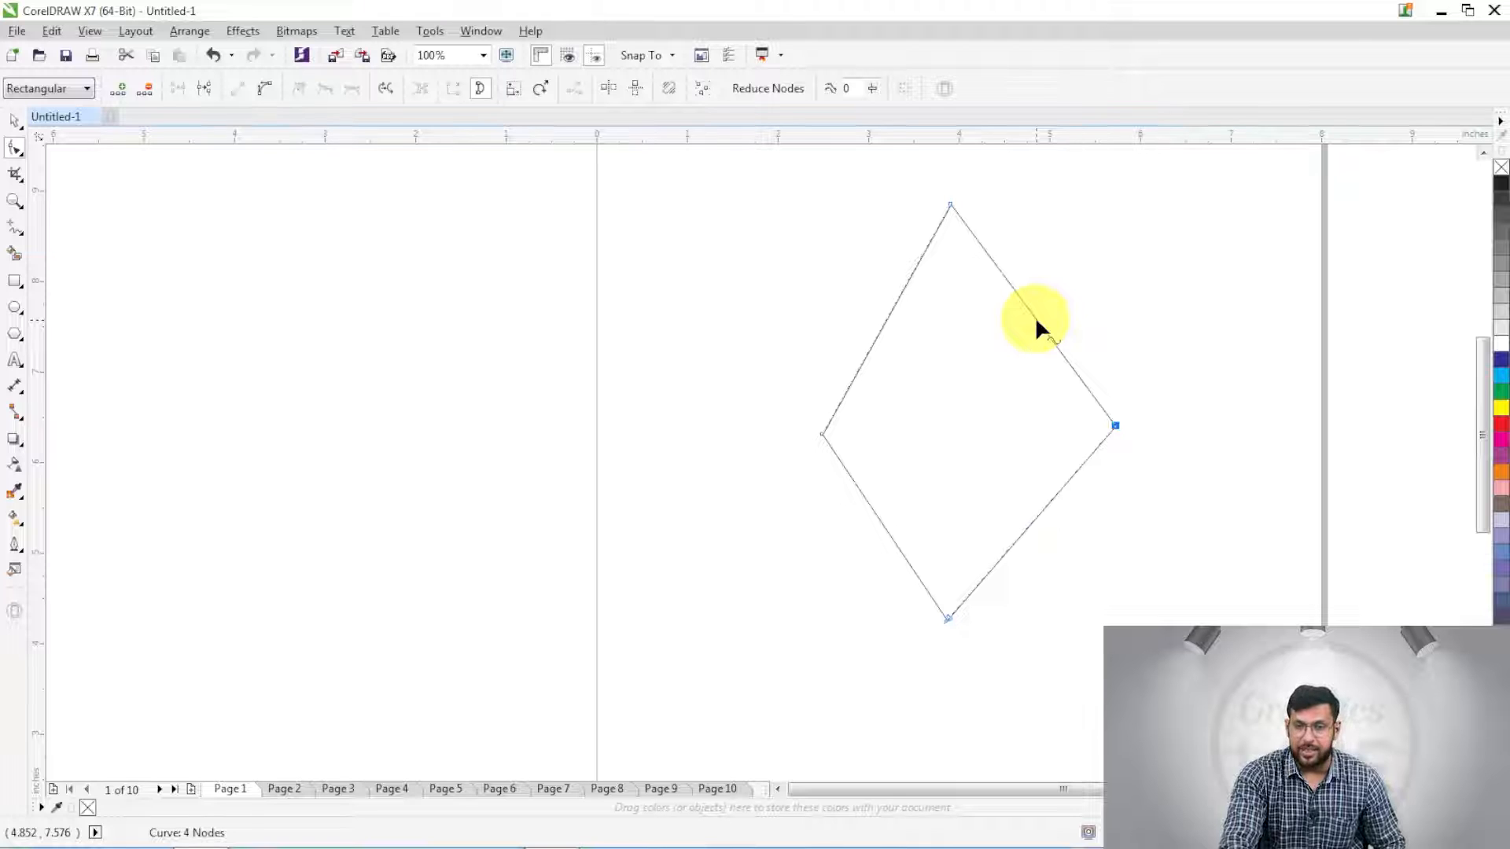
drag(1023, 240, 889, 173)
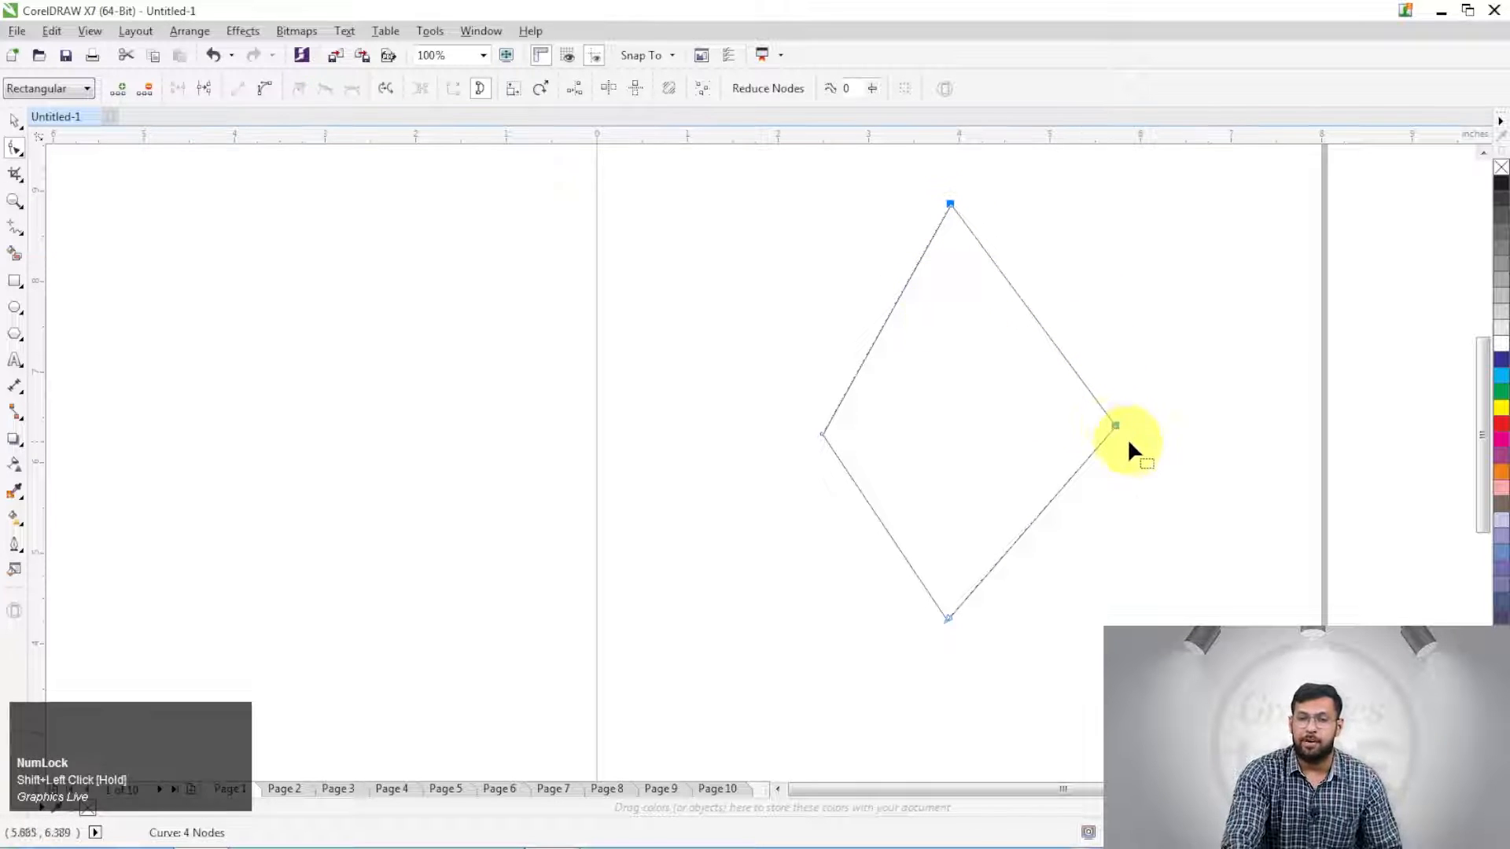
mouse_move(1115, 426)
mouse_down()
mouse_move(1168, 477)
mouse_move(1206, 444)
mouse_move(1125, 432)
mouse_move(1143, 454)
mouse_move(1112, 438)
mouse_up()
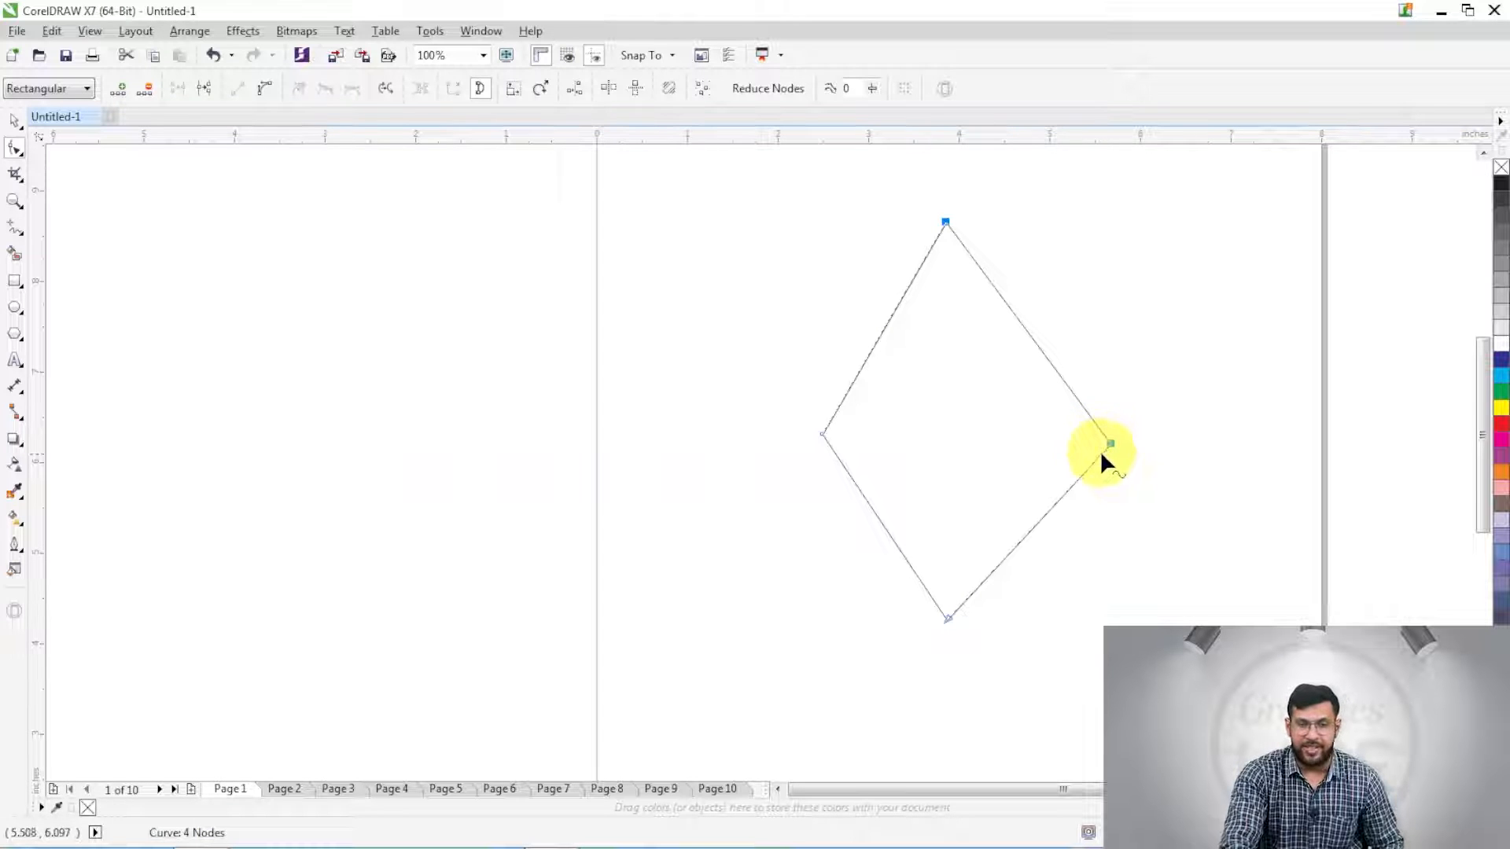
Step: Add the left node to the node selection and move the three selected nodes together from side to side, leaving the bottom node in place
shift+click(822, 434)
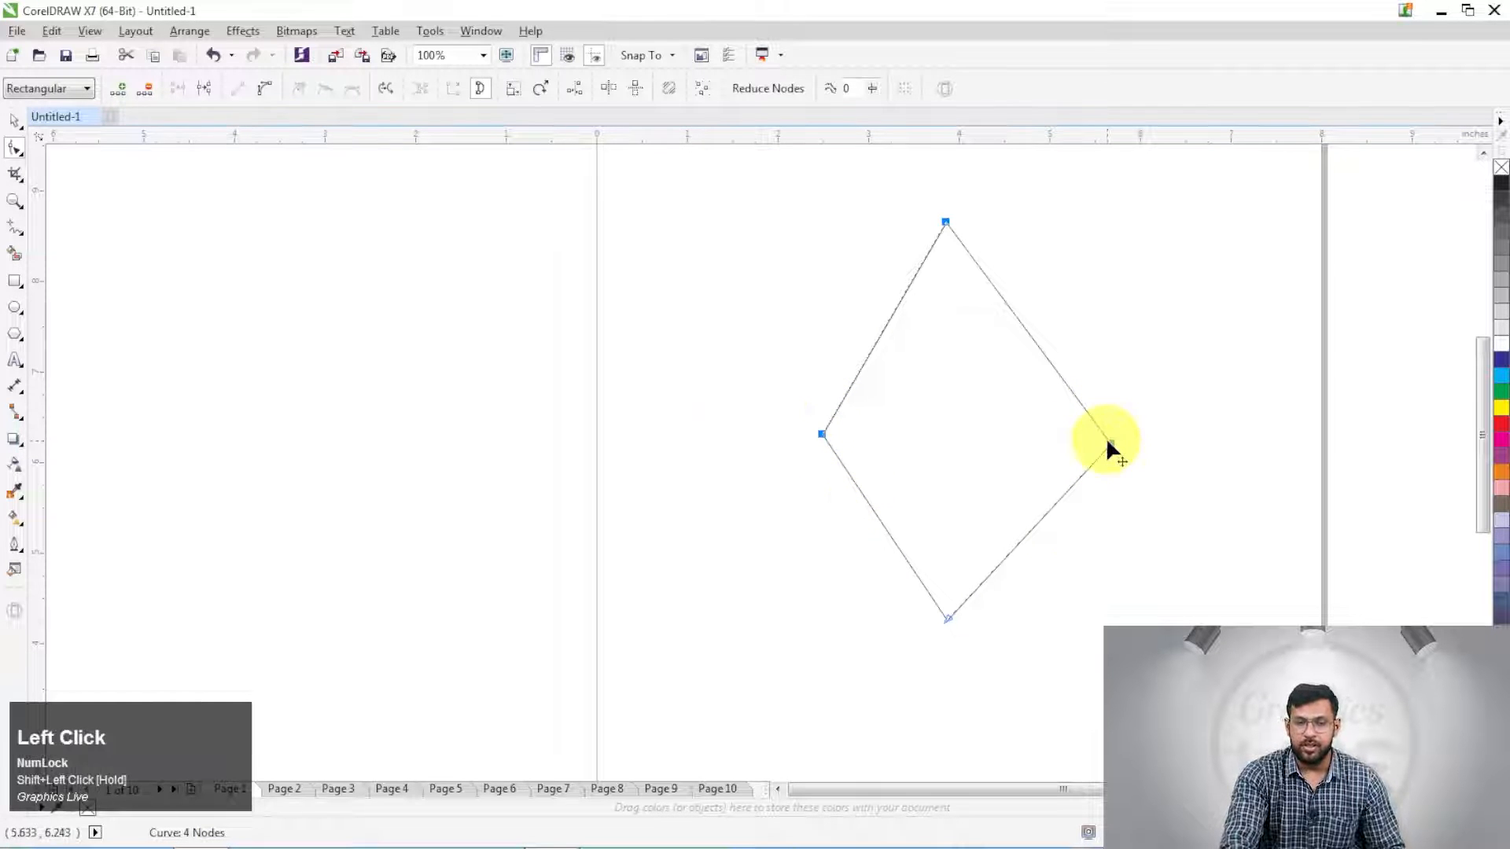
drag(1106, 437, 944, 465)
drag(945, 465, 818, 533)
key(ctrl+z)
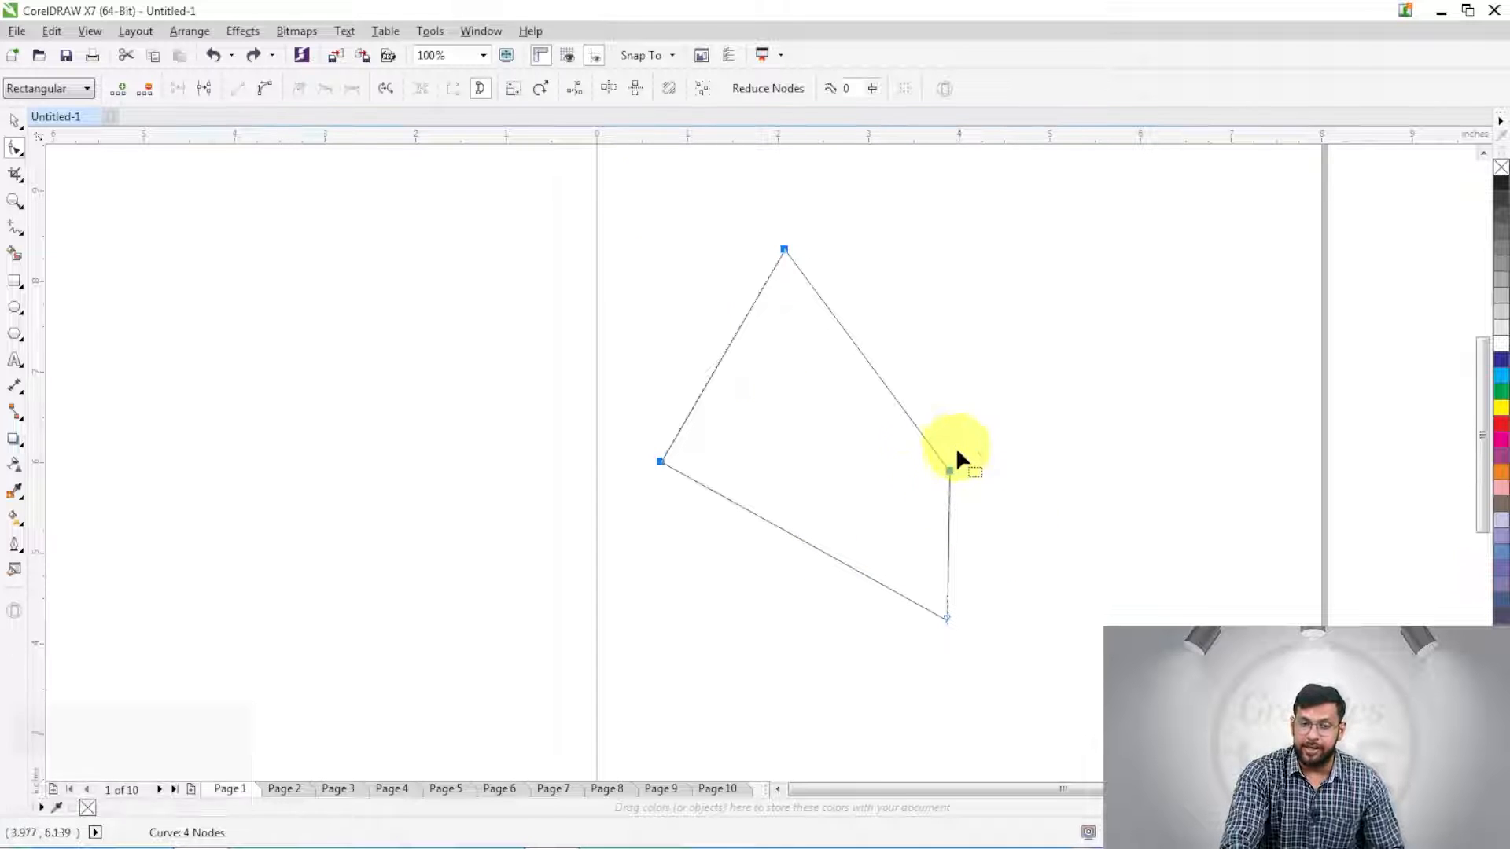
drag(949, 469, 1224, 516)
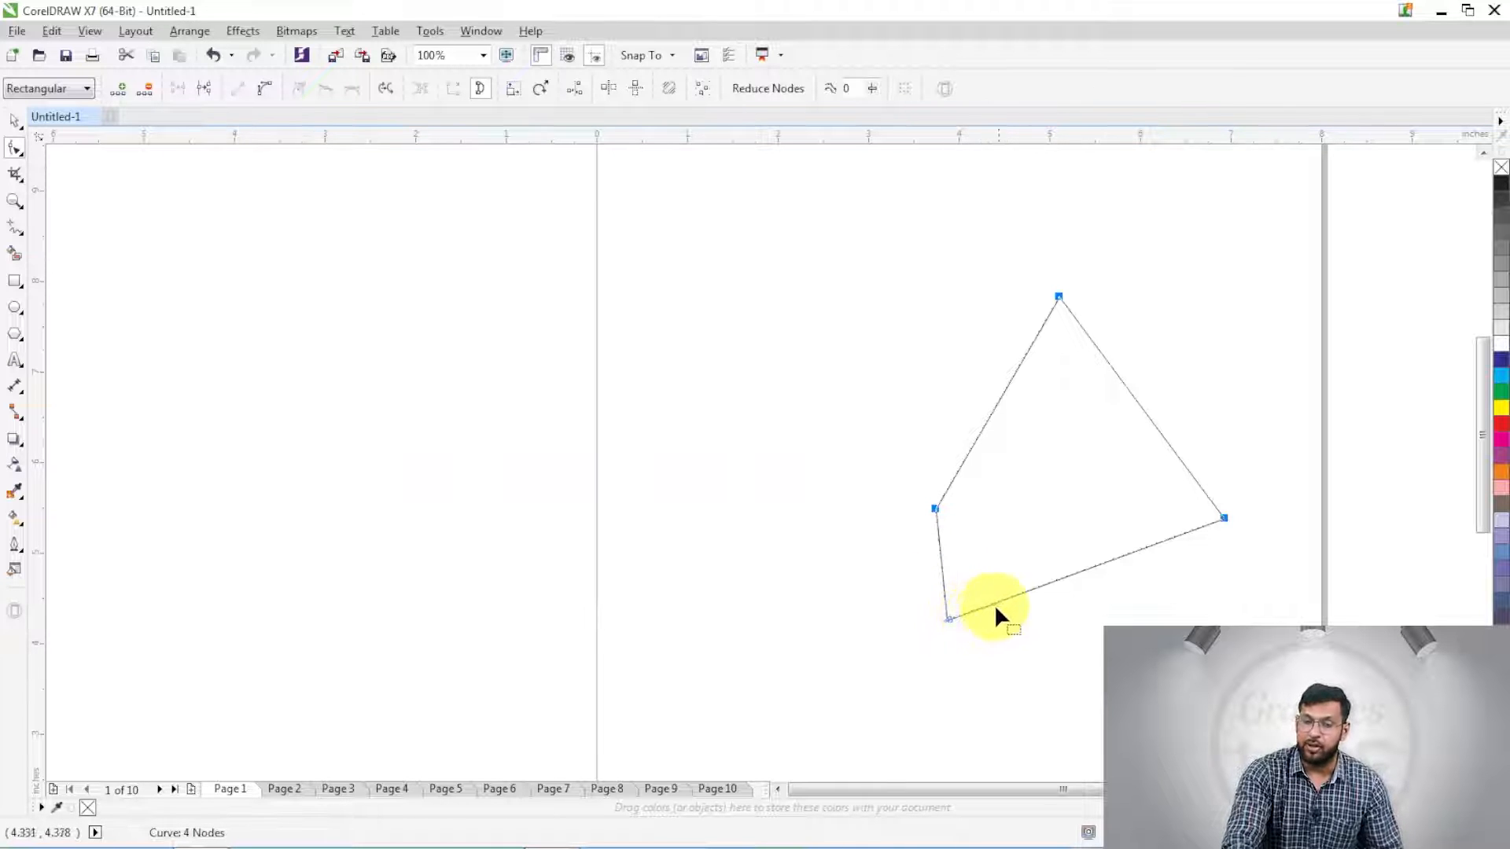
drag(1220, 520, 887, 532)
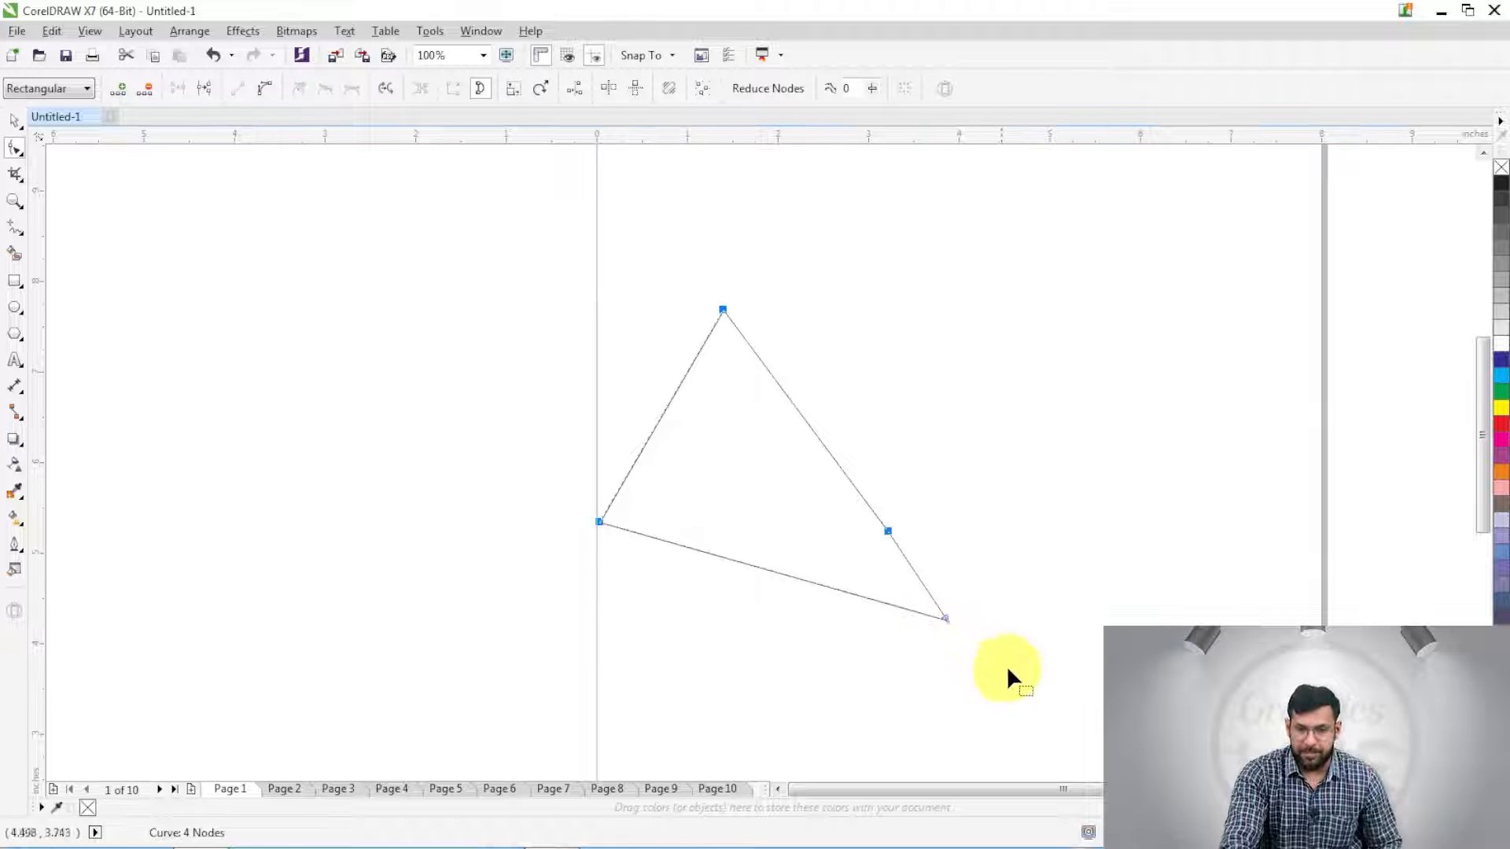
Step: Add the bottom node to the node selection and move all four nodes together up and to the right on the page
drag(987, 652, 946, 610)
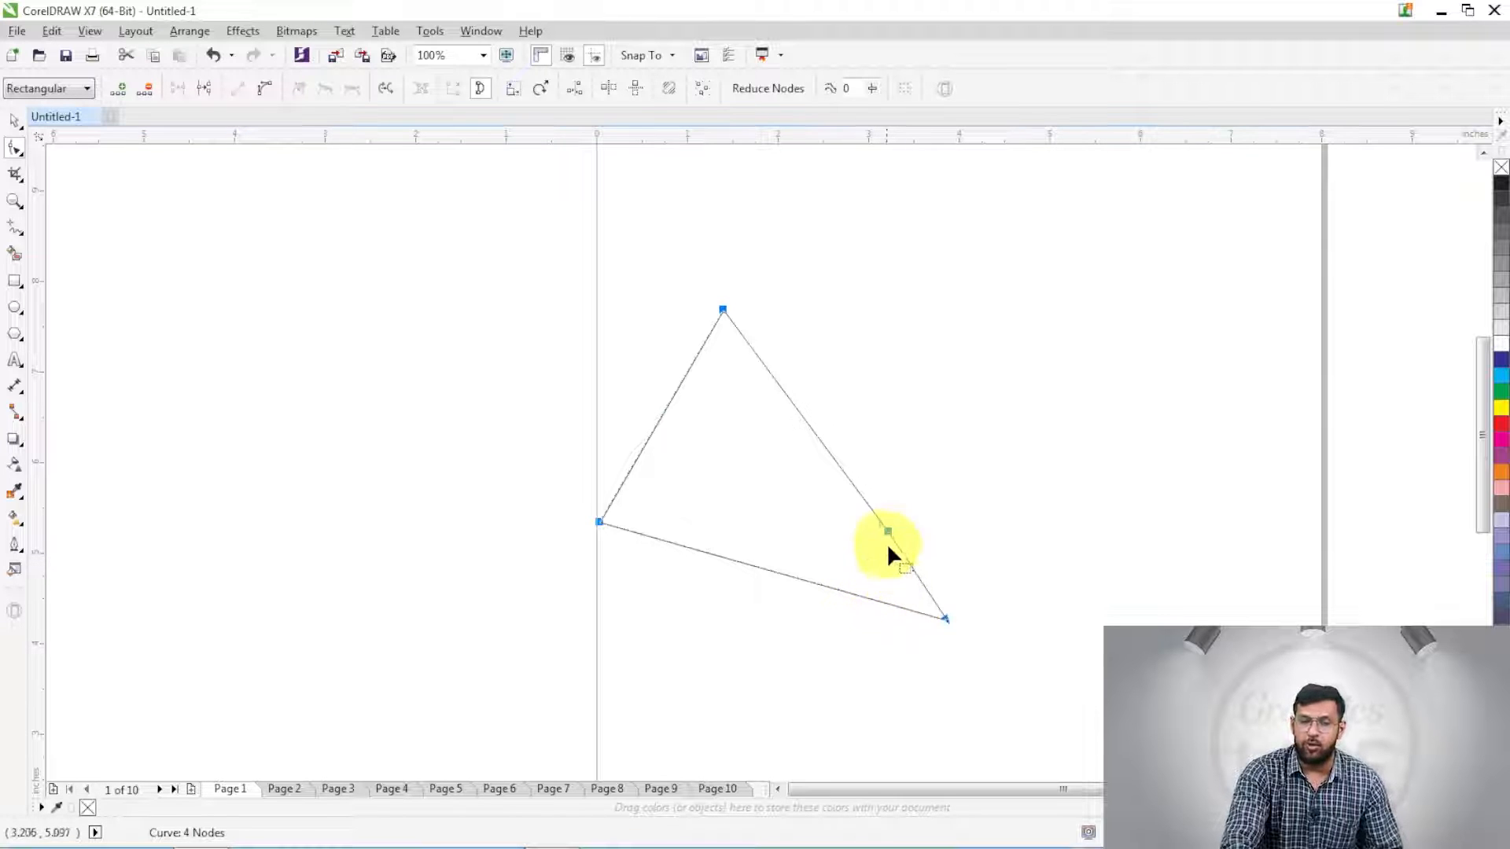
drag(888, 527, 1088, 414)
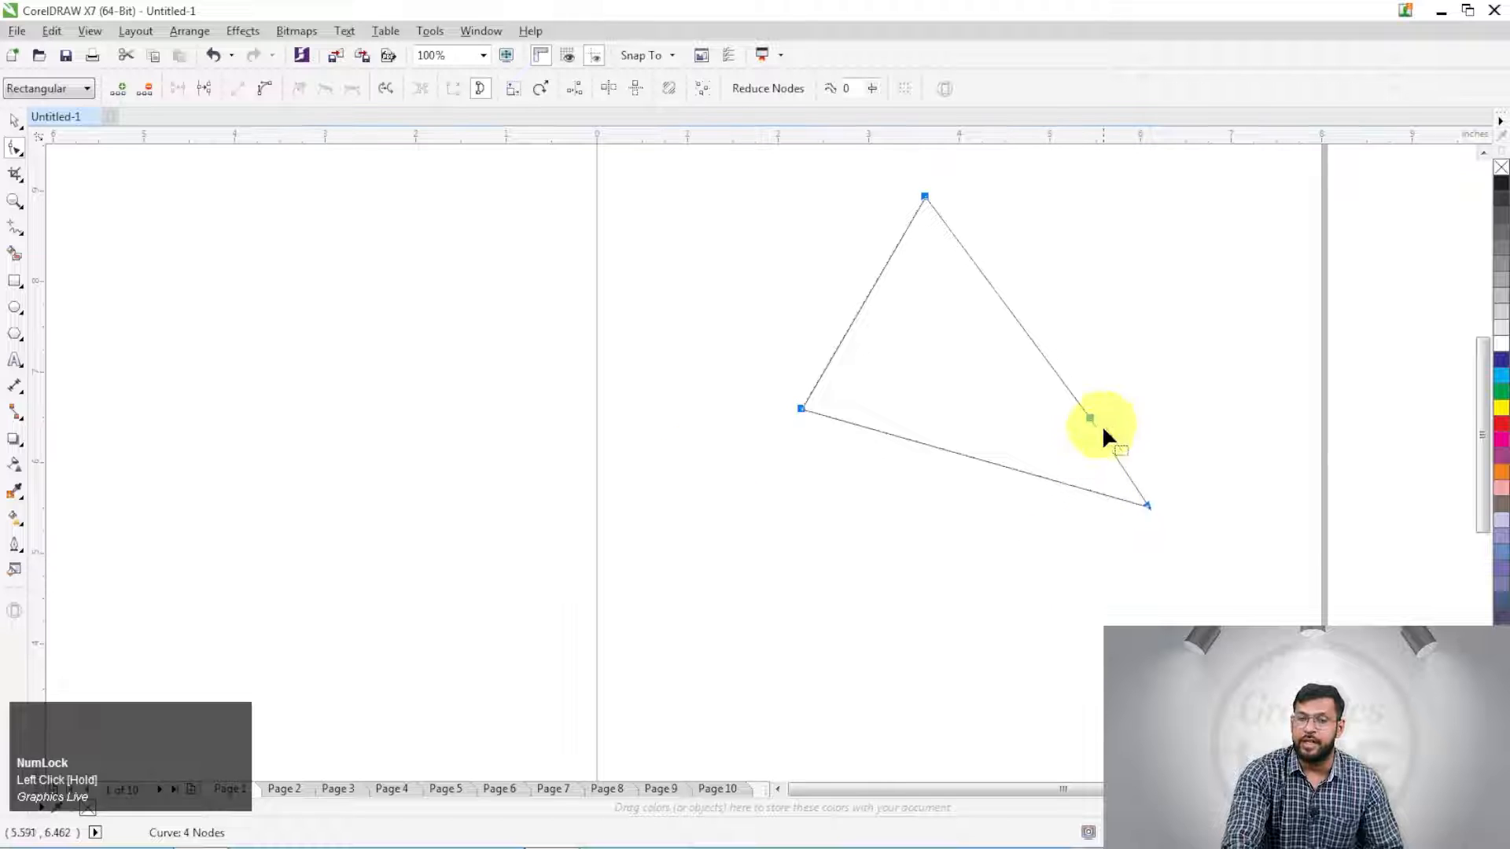
mouse_move(1088, 413)
mouse_down()
mouse_move(841, 470)
mouse_move(1079, 415)
mouse_up()
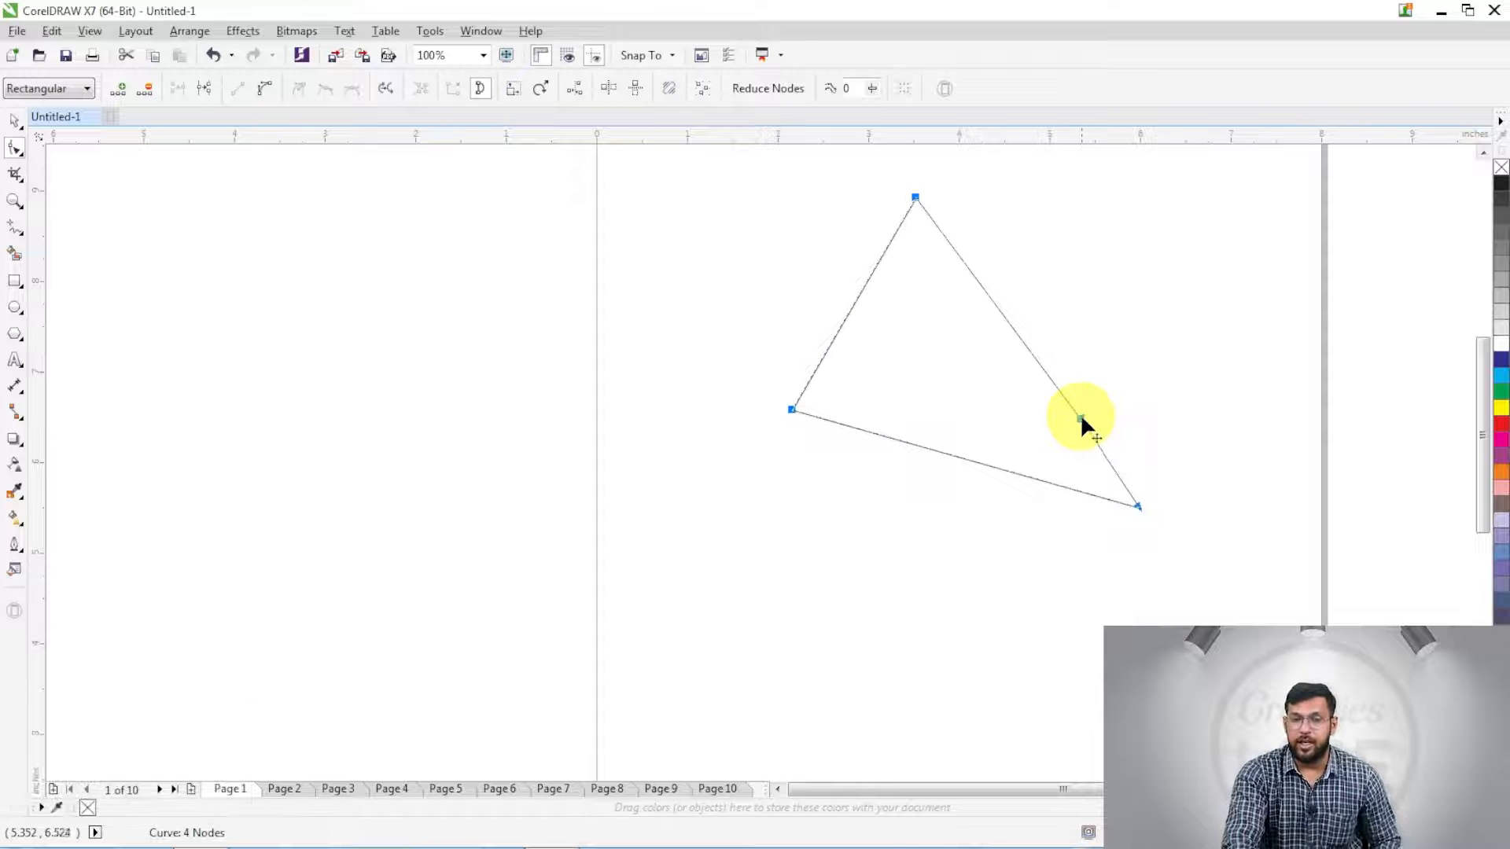
scroll(1066, 477, down, 2)
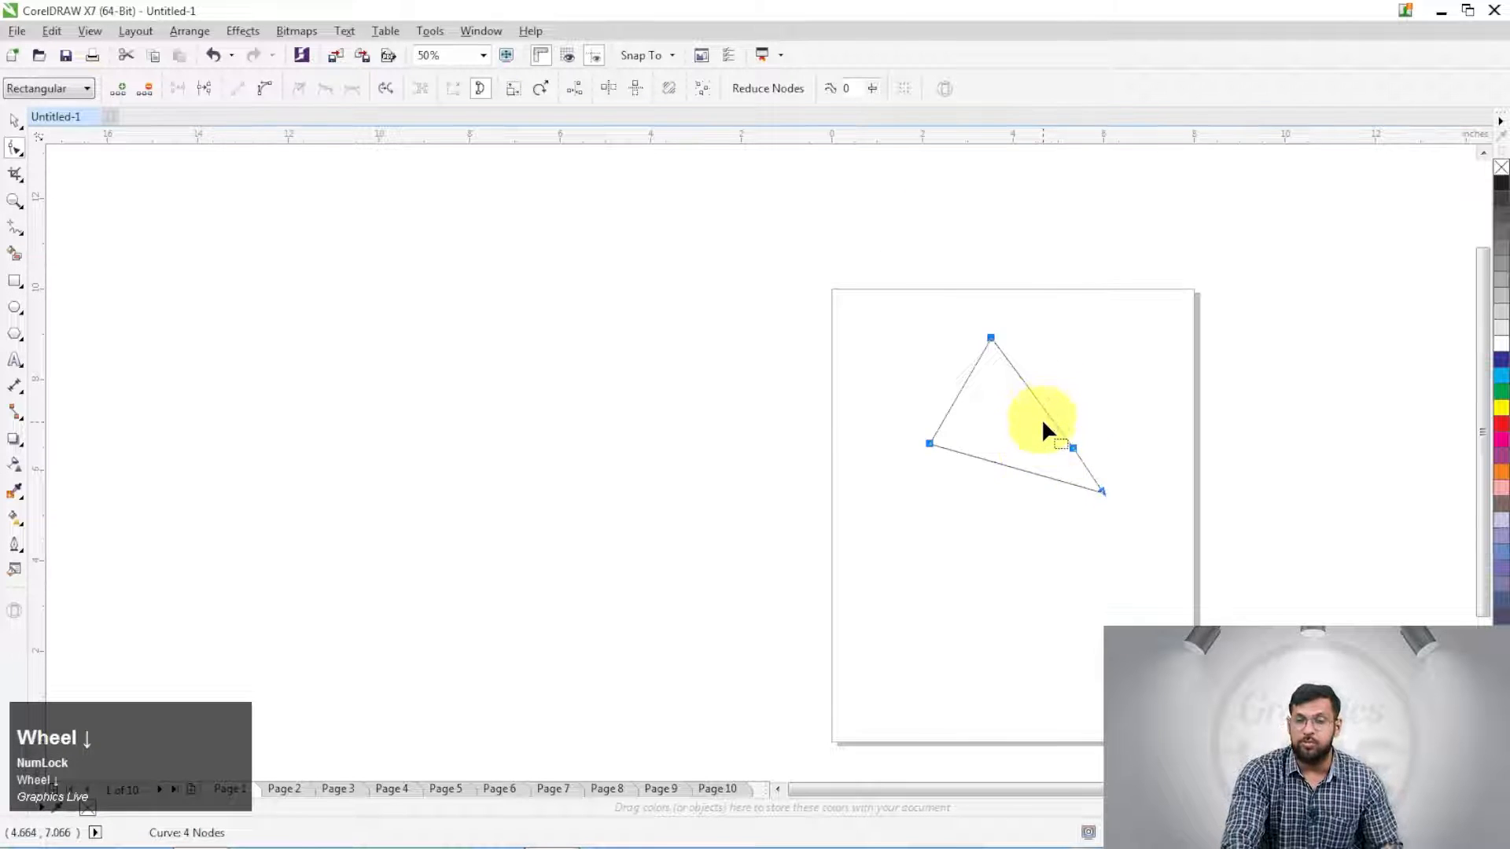
scroll(1042, 425, up, 2)
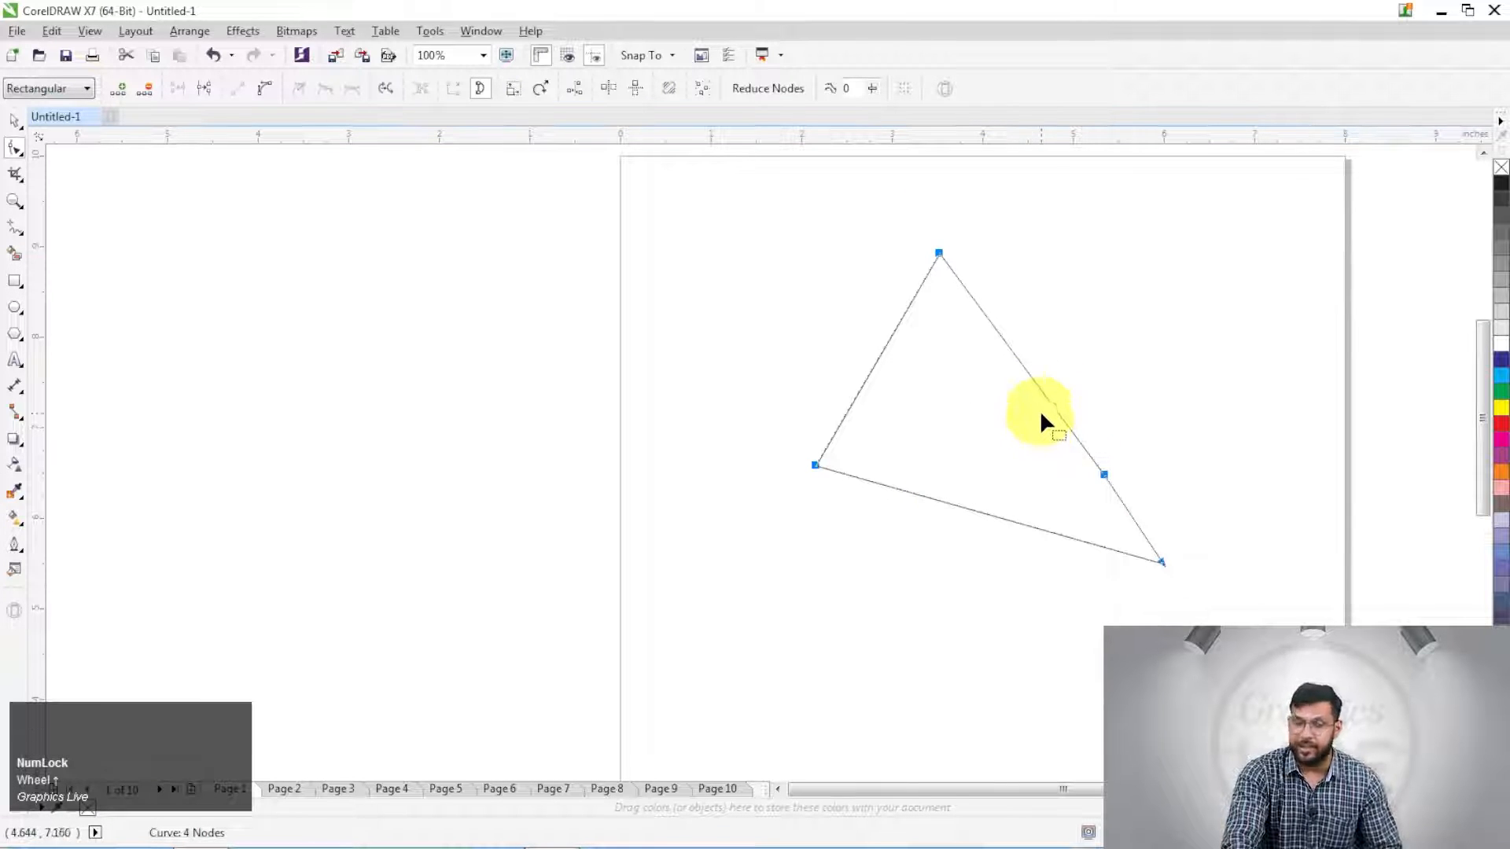
Step: Undo all the node moves and the diamond's earlier shift
key(ctrl+z)
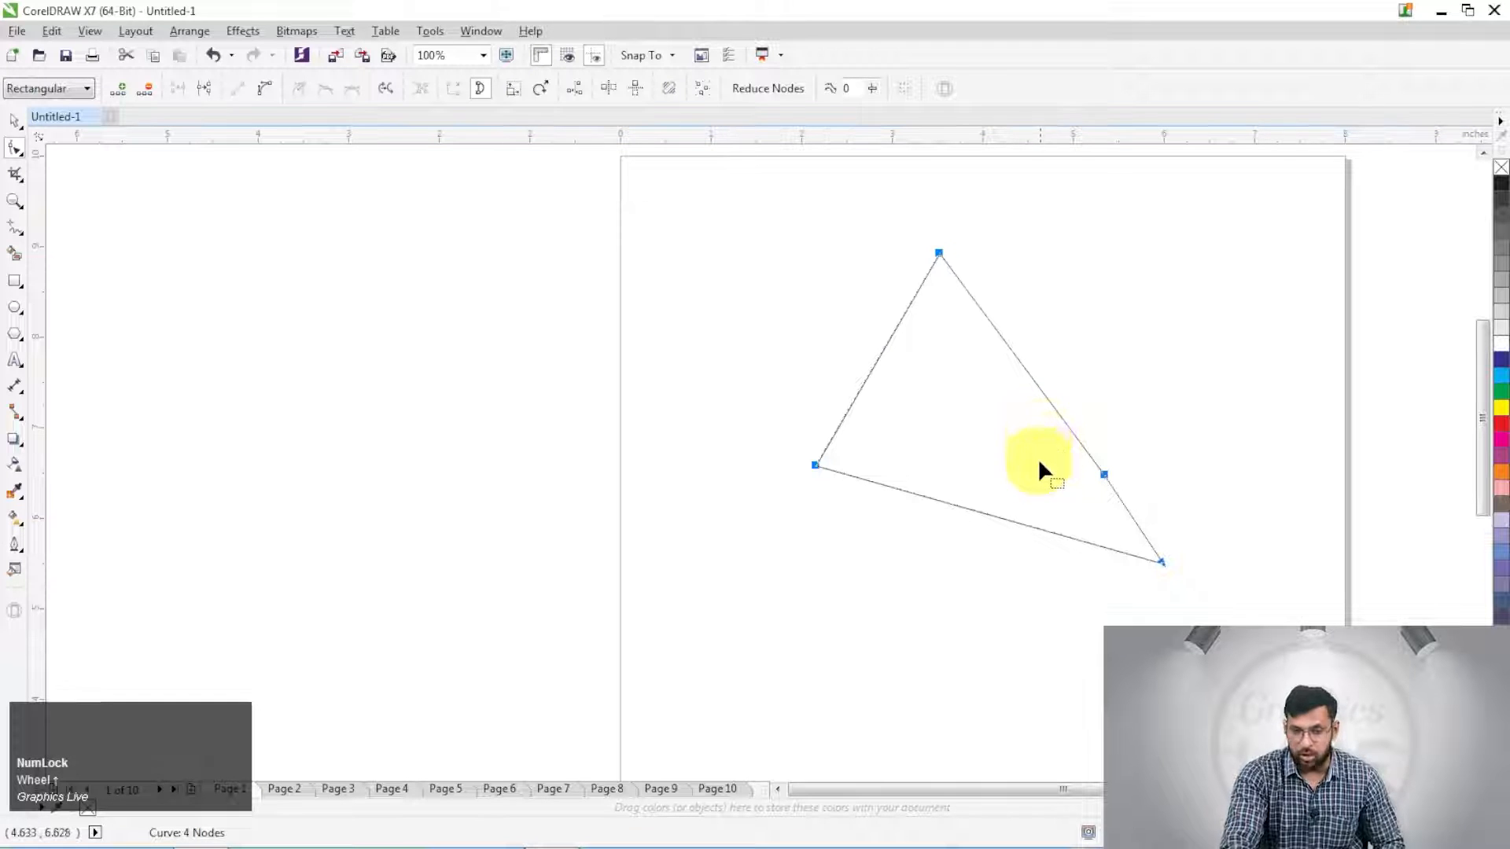
key(ctrl+z)
key(ctrl+z)
key(ctrl+z)
key(ctrl+z)
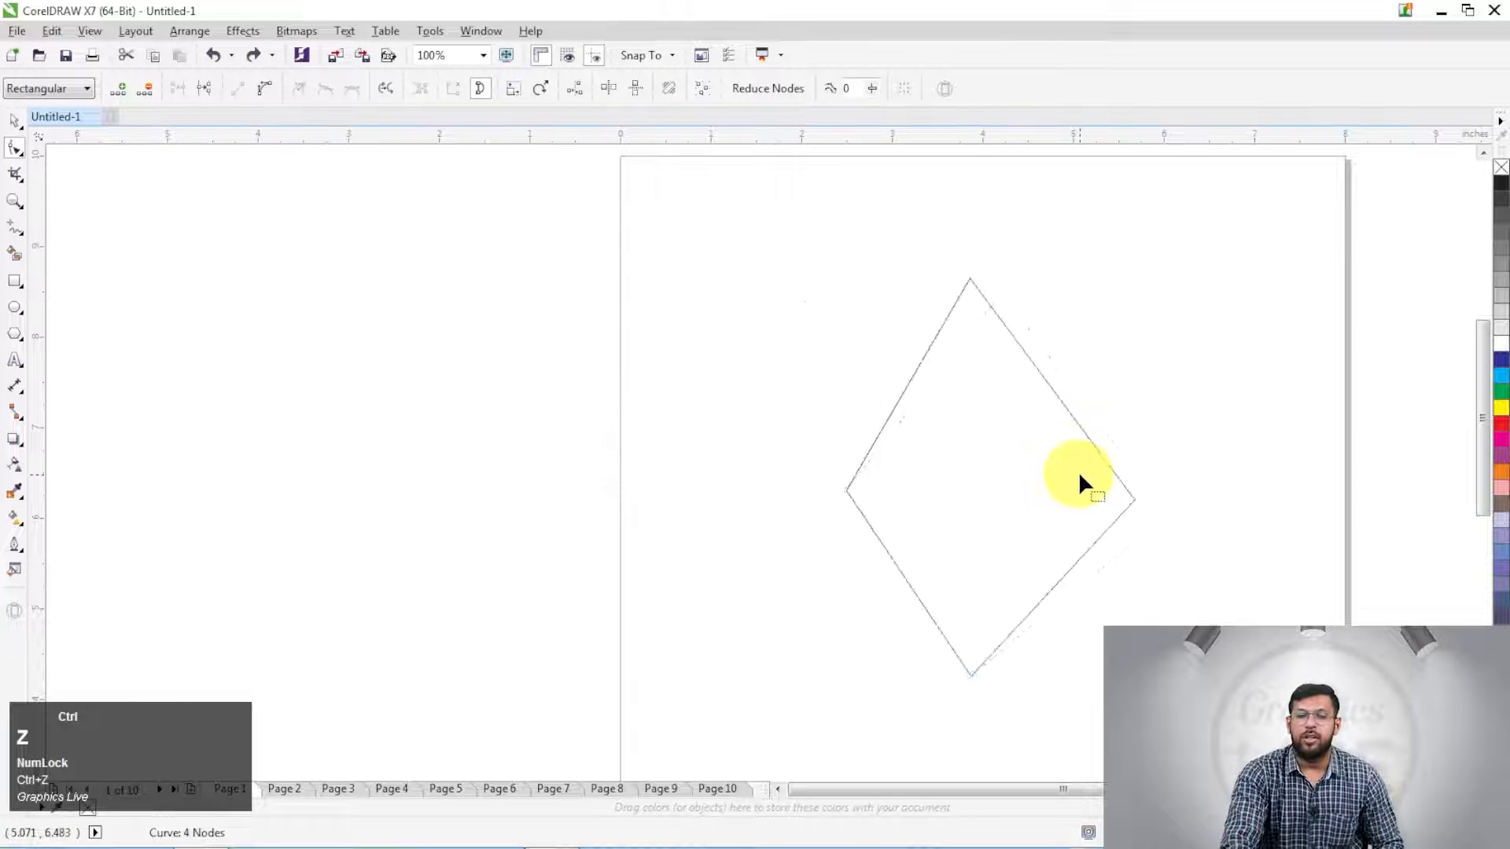
key(ctrl+z)
key(ctrl+z)
key(ctrl+z)
key(ctrl+z)
key(ctrl+z)
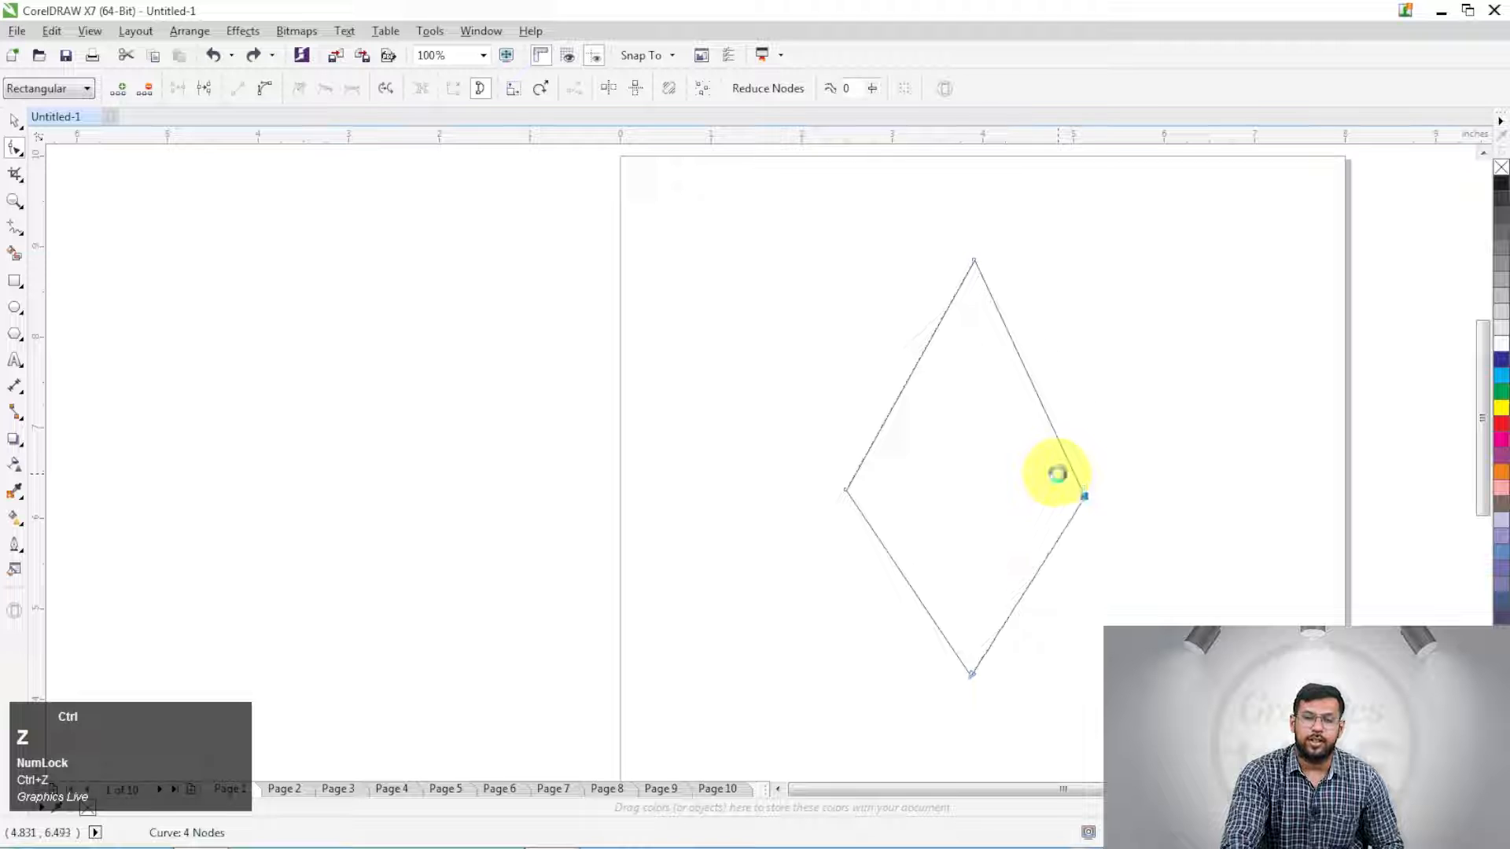
key(ctrl+shift+z)
Step: Move the whole diamond slightly upward with the Pick tool, to about X 3.81 and Y 6.73 inches
key(space)
click(1157, 440)
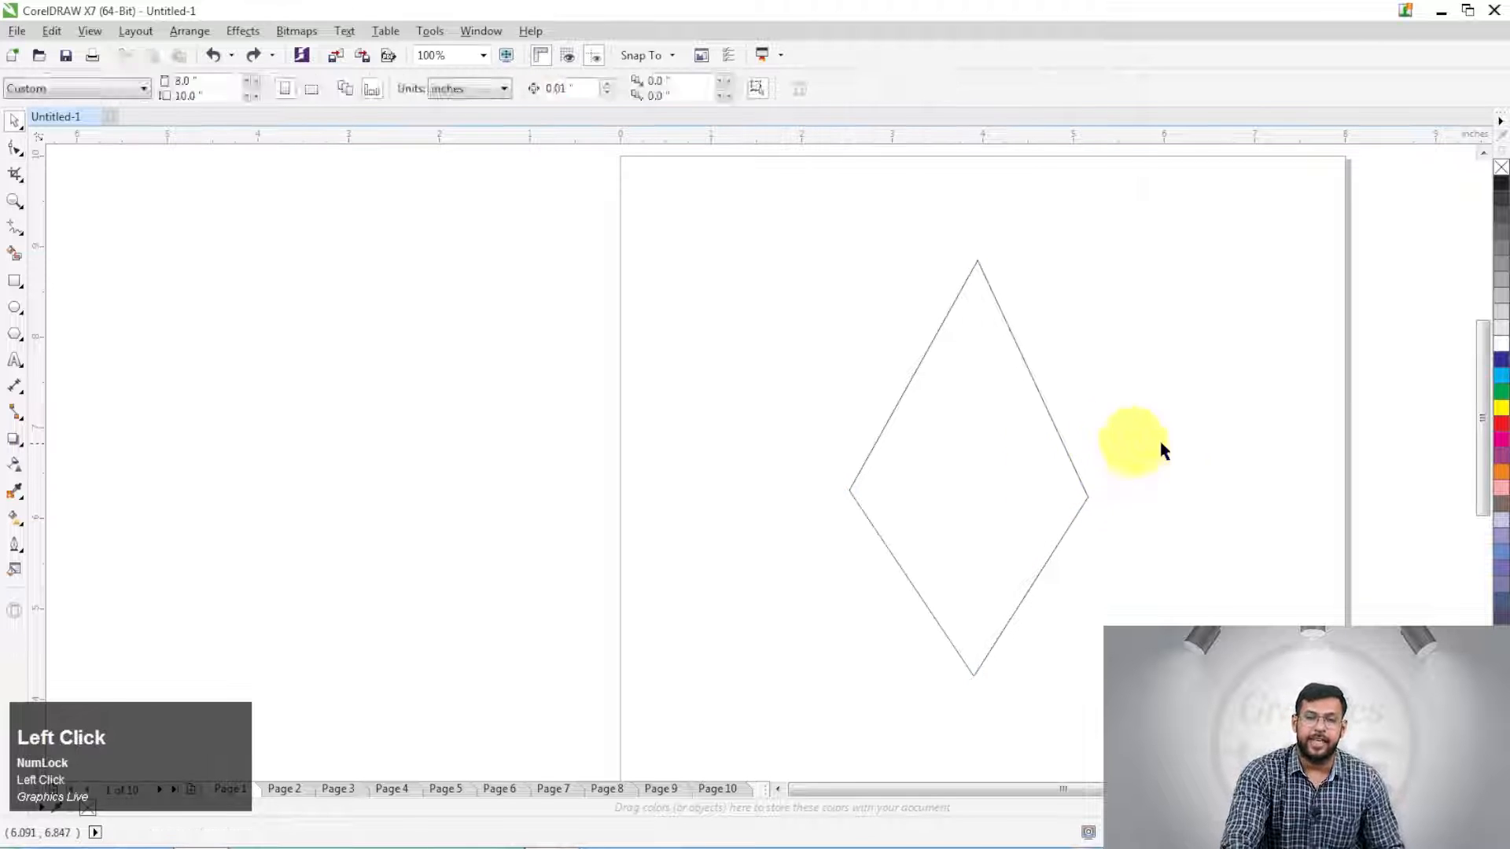
drag(1024, 463, 1020, 447)
click(1012, 443)
click(1015, 450)
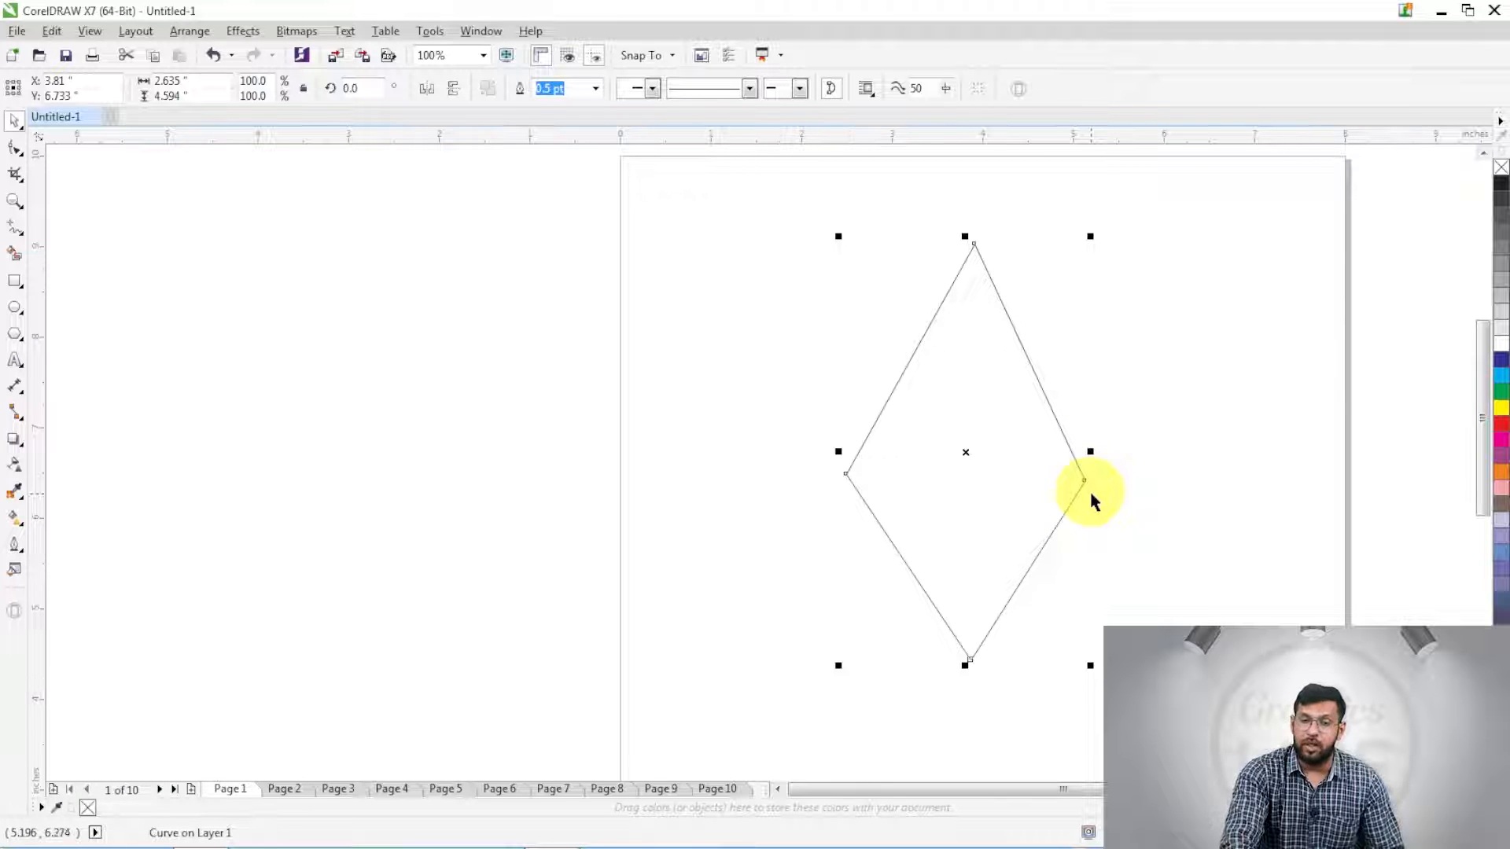
click(1129, 441)
click(963, 331)
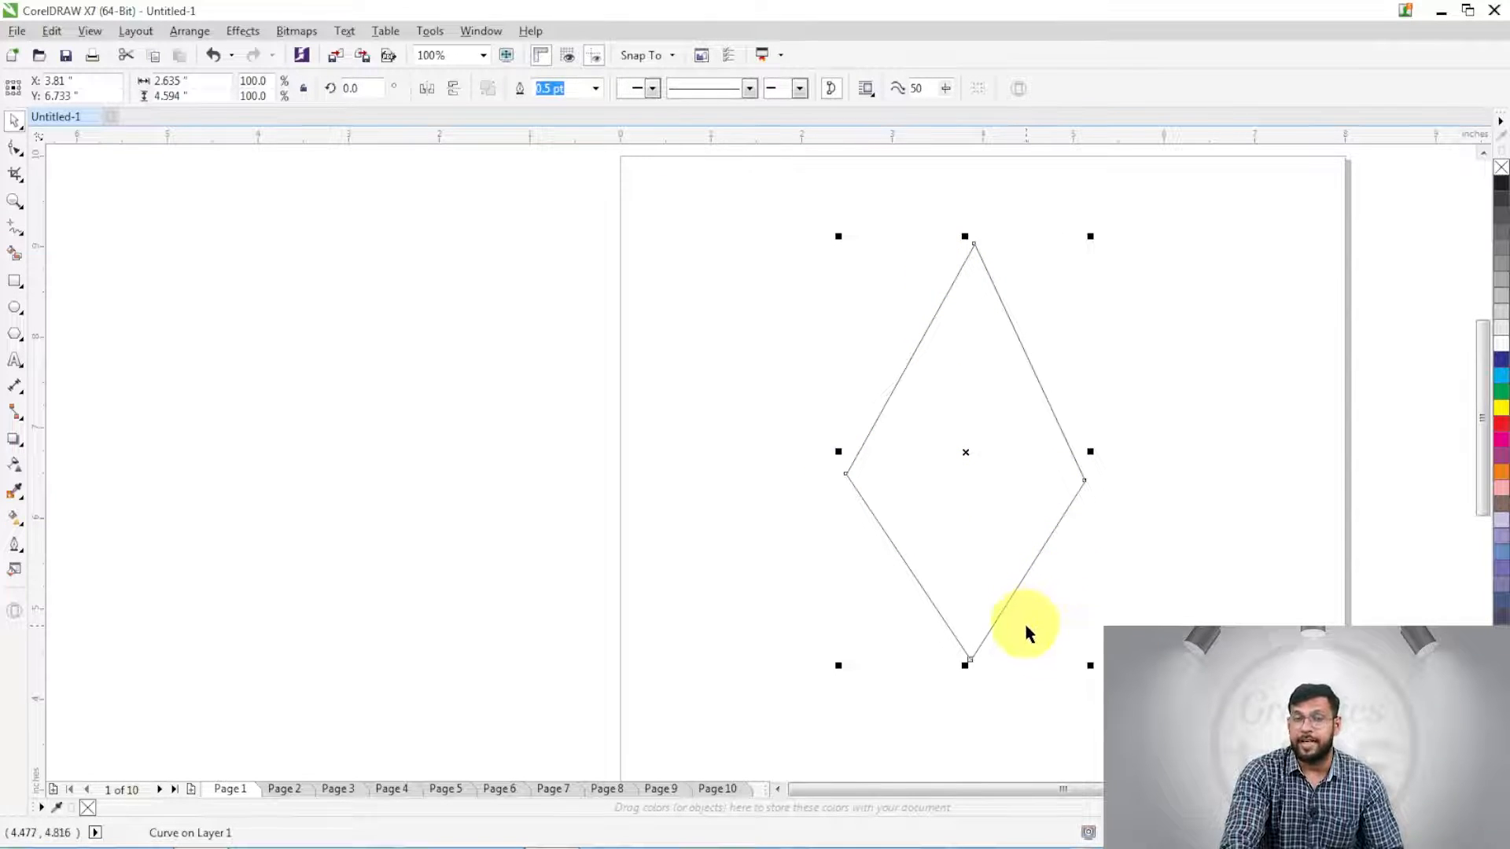
click(1132, 566)
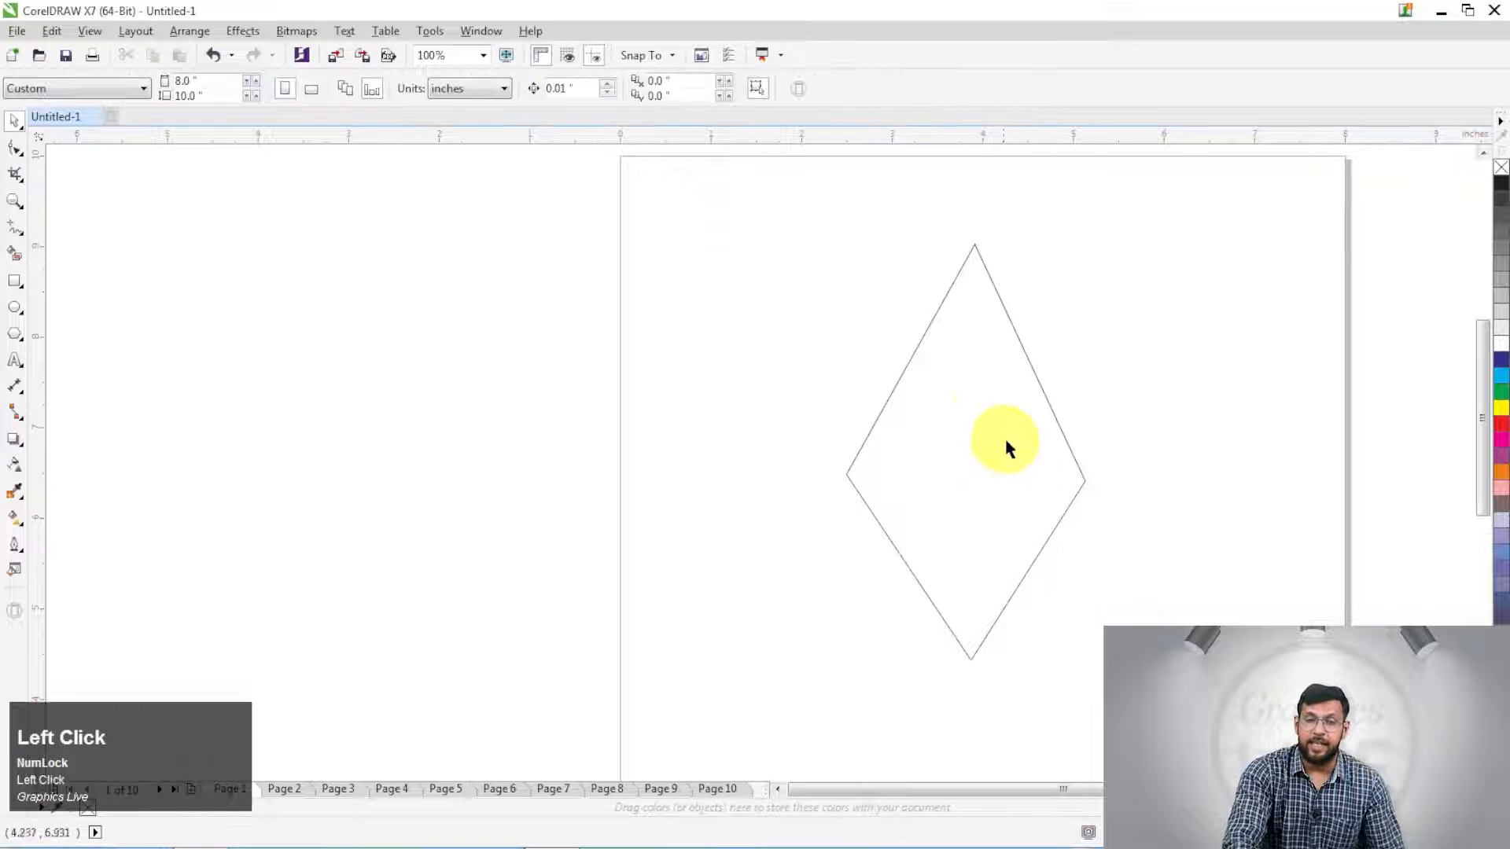
click(975, 395)
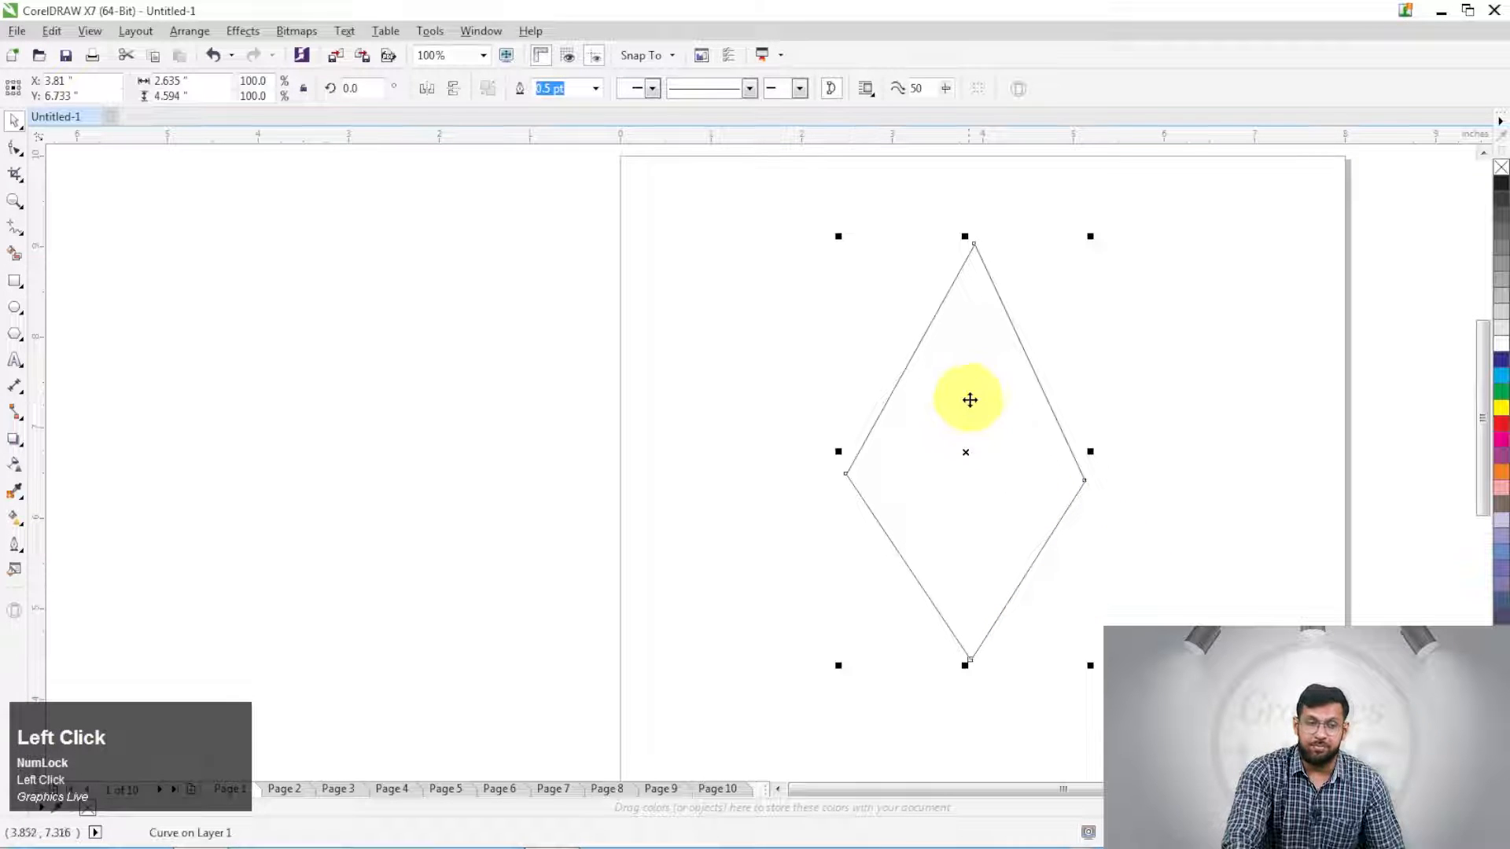
Step: Convert the diamond's upper-left edge to a curve with the Shape tool and bend it into an S shape using its control handles
click(14, 148)
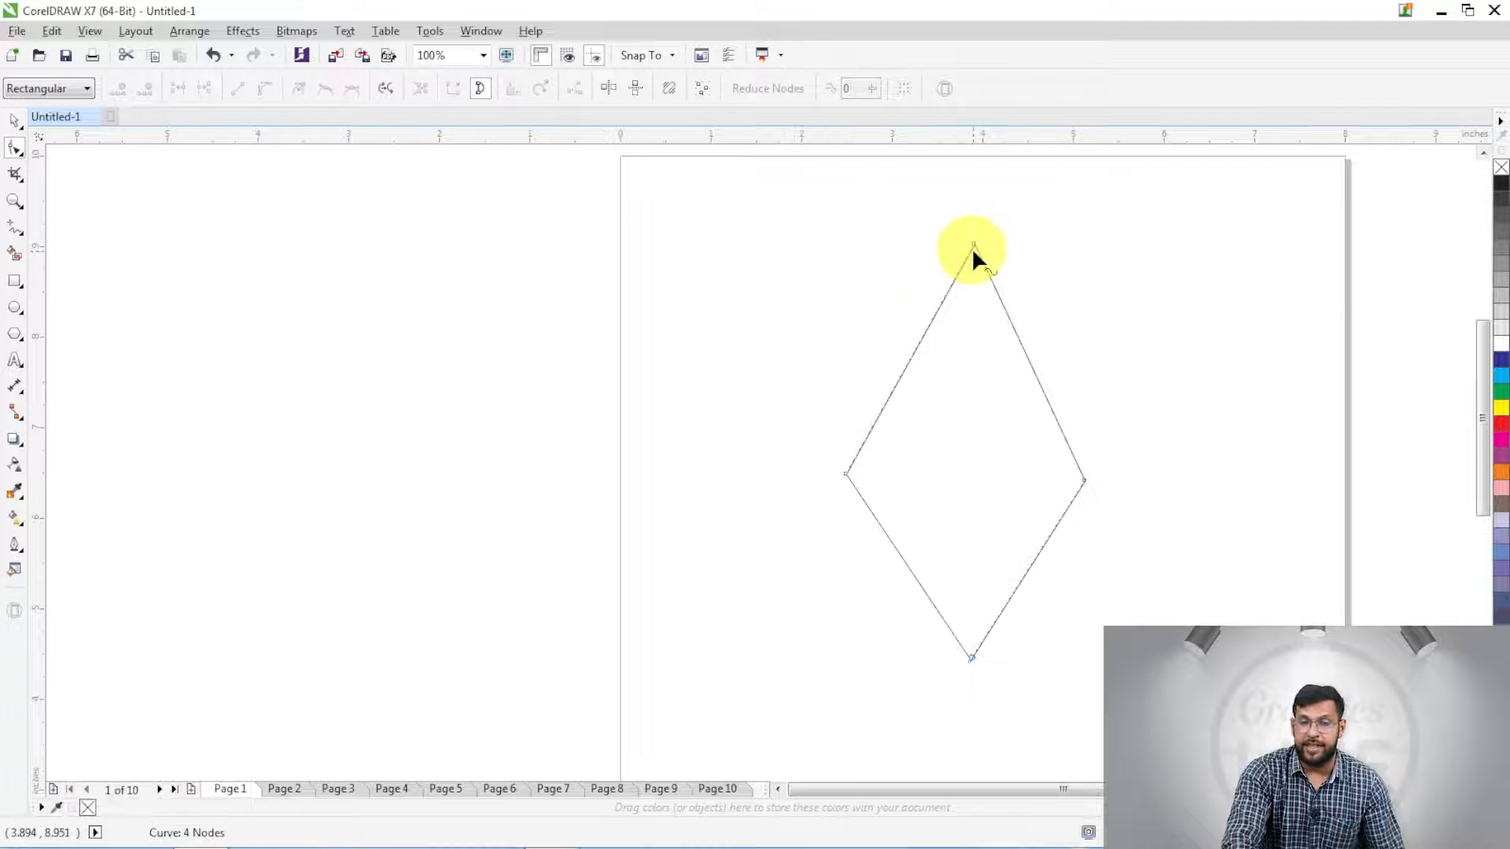
scroll(949, 346, up, 1)
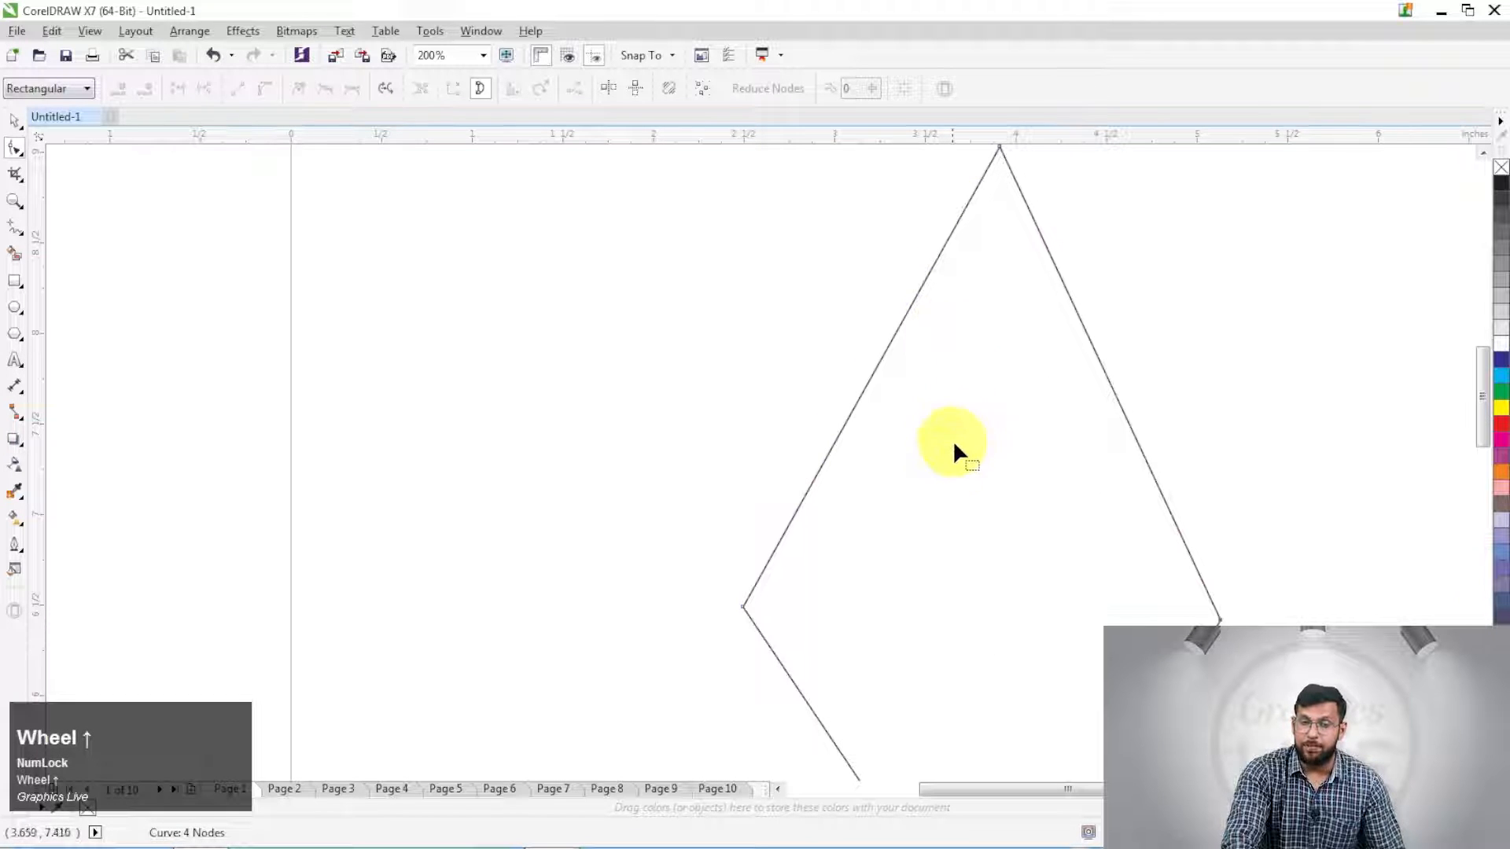
click(888, 342)
click(880, 359)
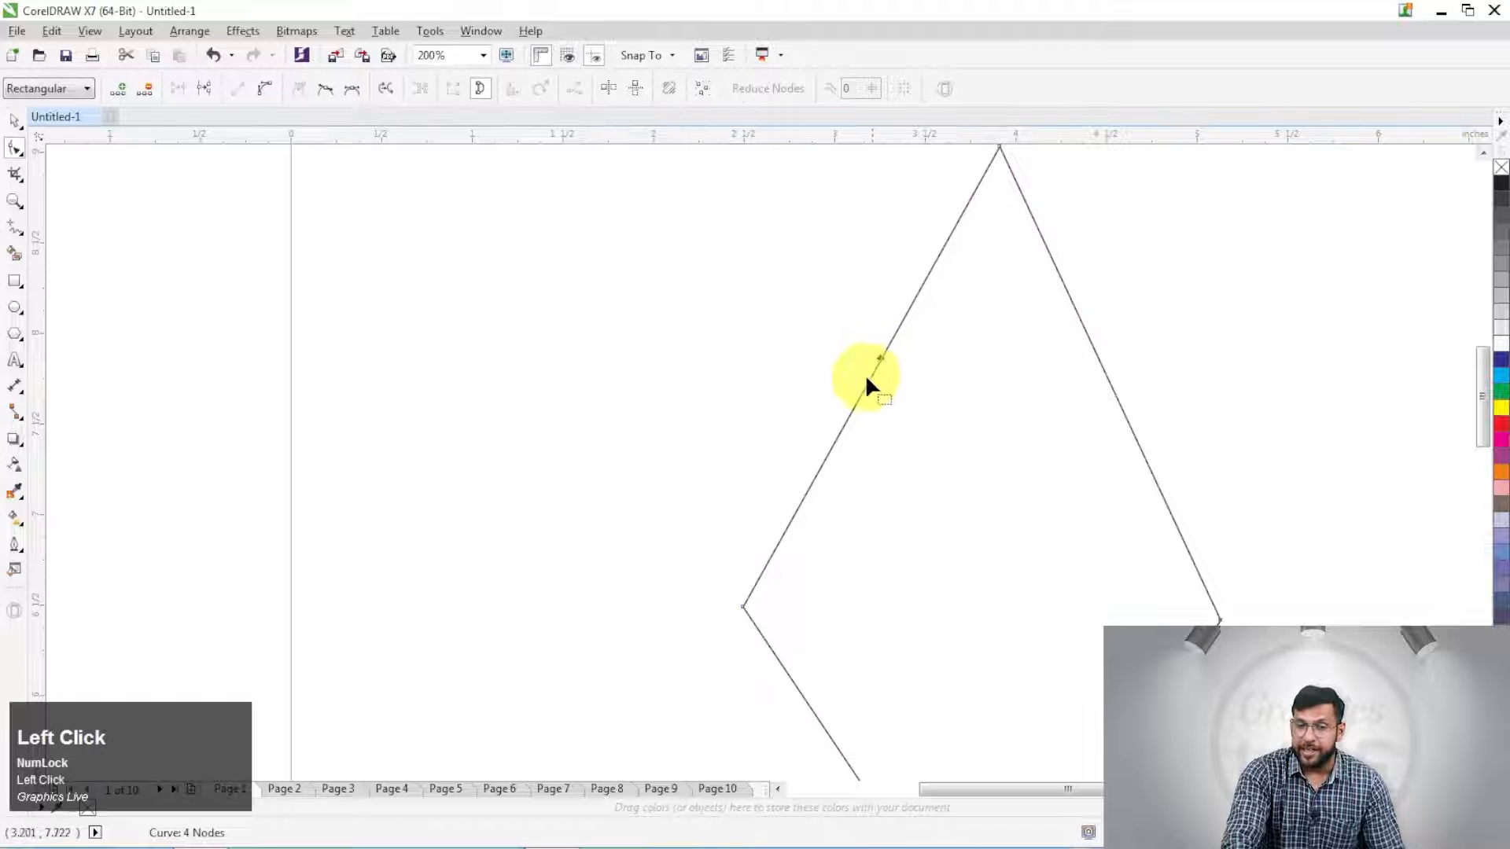
scroll(861, 378, down, 1)
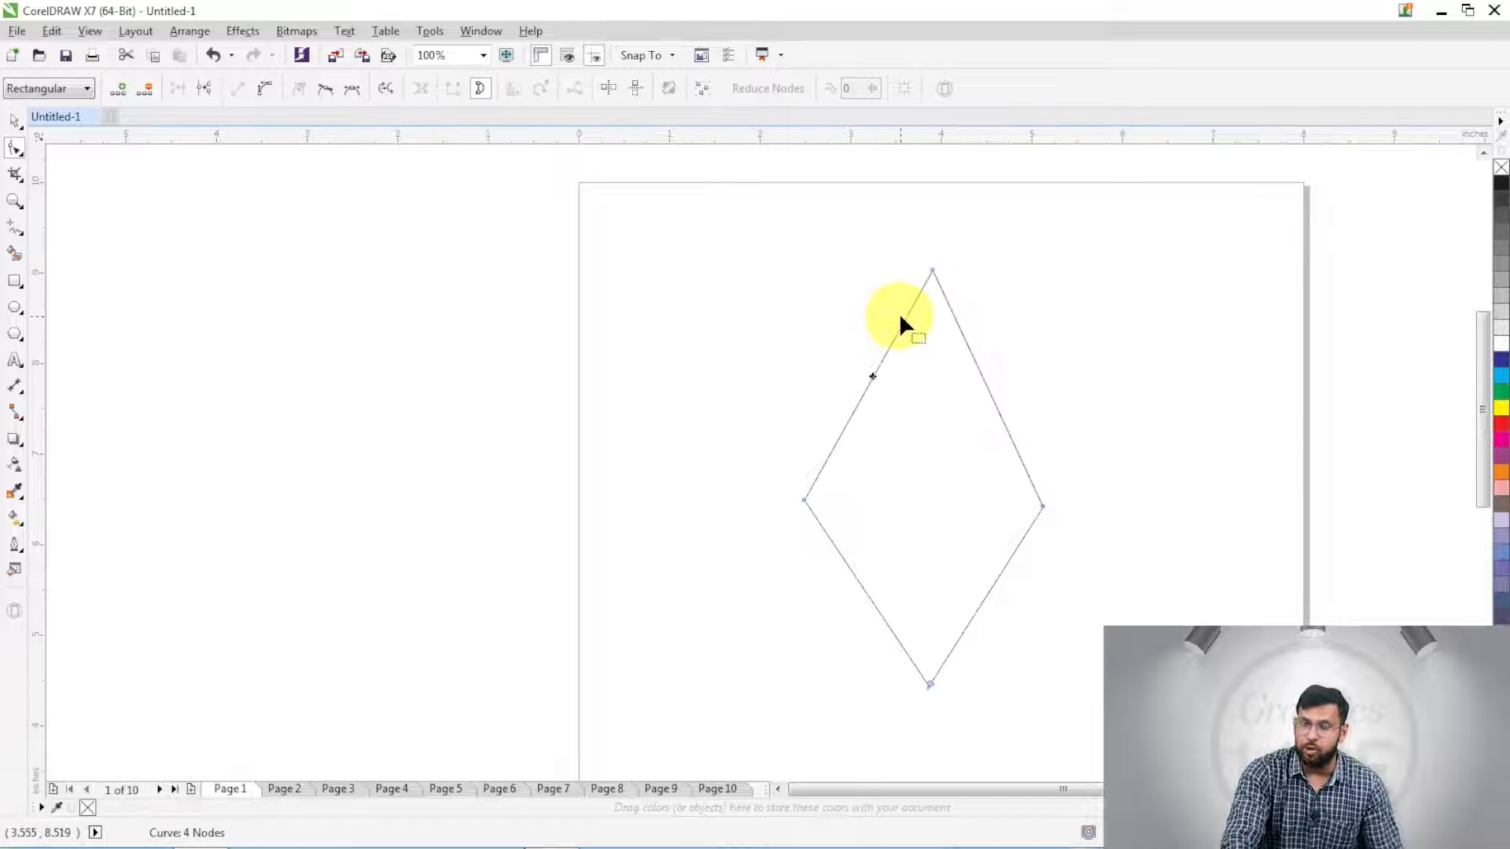
scroll(898, 312, up, 1)
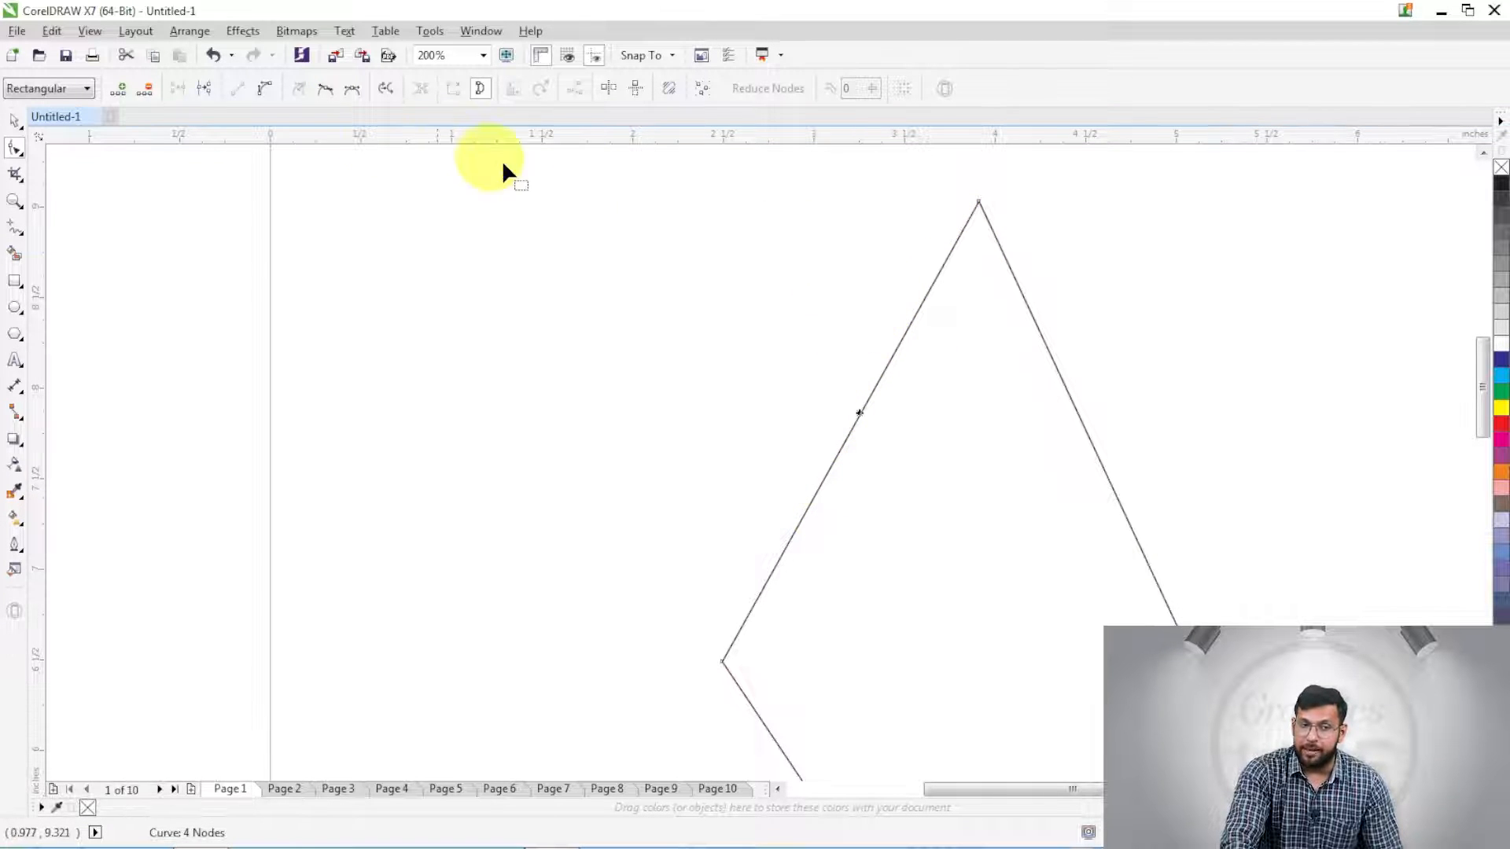
click(269, 88)
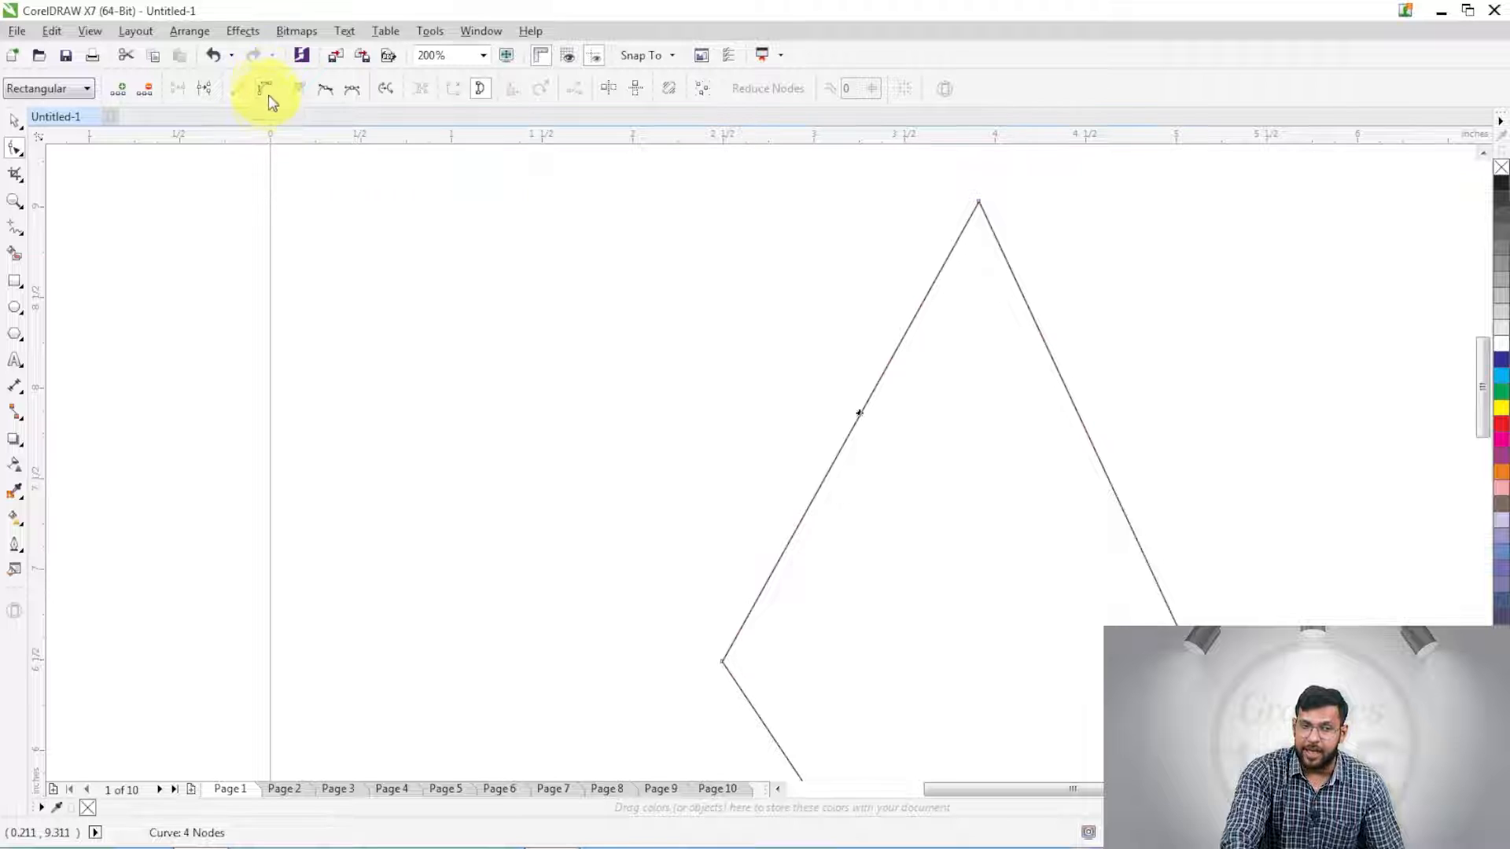
click(267, 93)
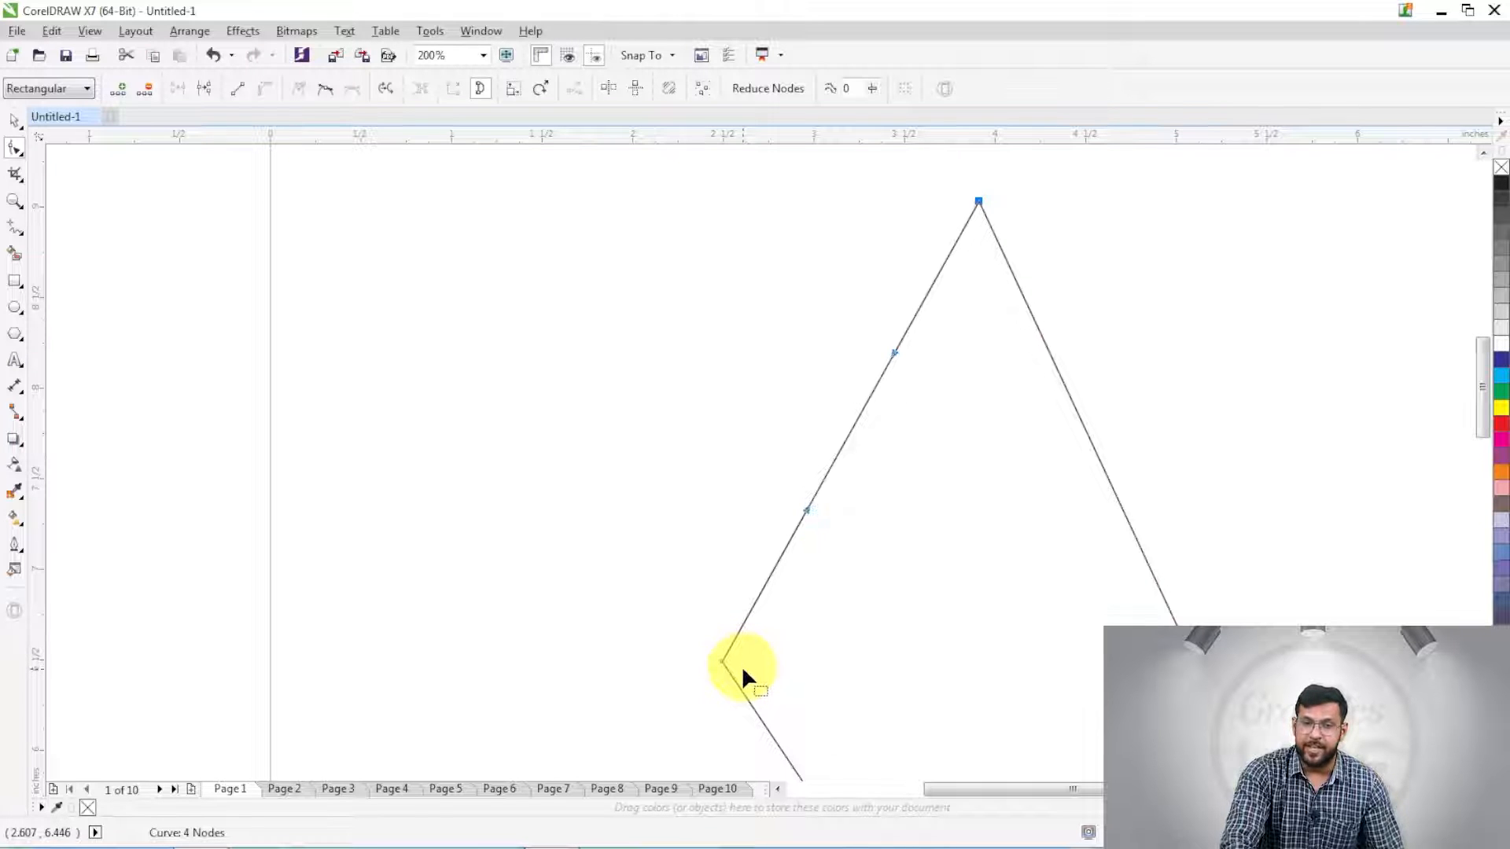
drag(801, 511, 942, 427)
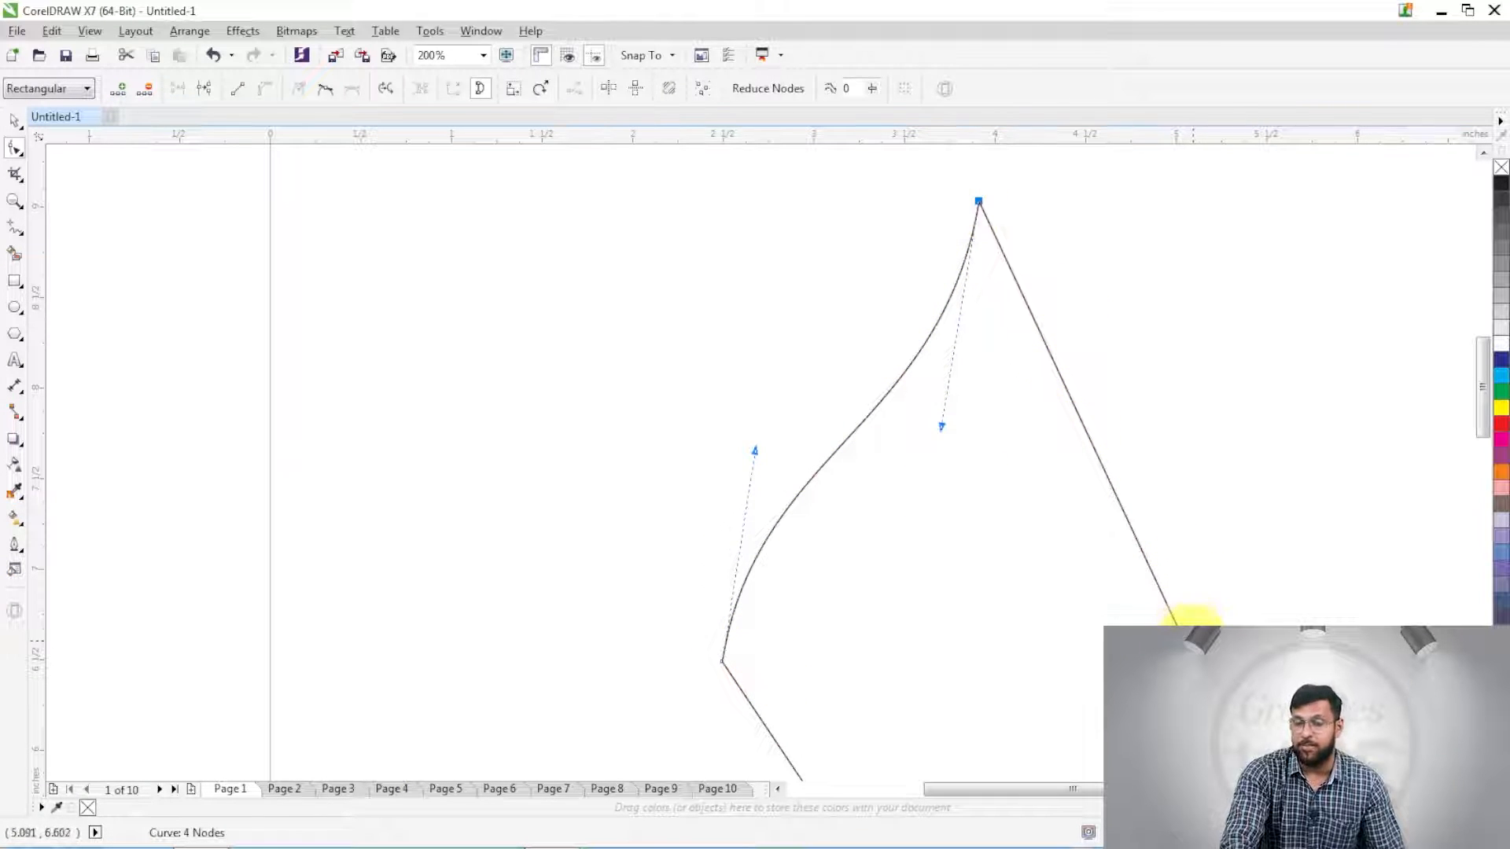
Step: Convert the diamond's upper-right edge to a curve and bend it into an S shape with its two control handles
click(1075, 409)
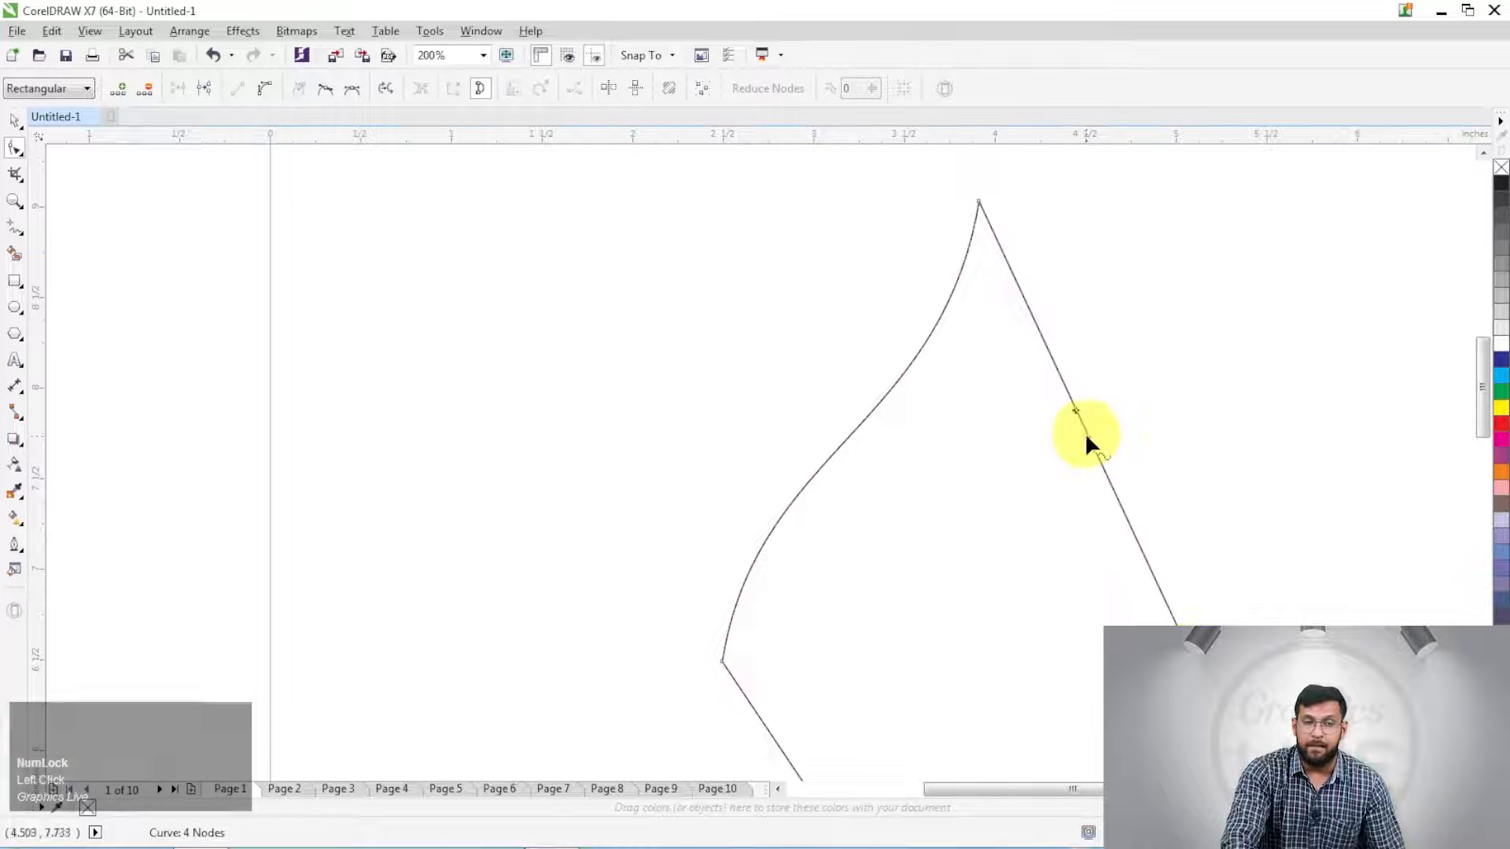
click(269, 96)
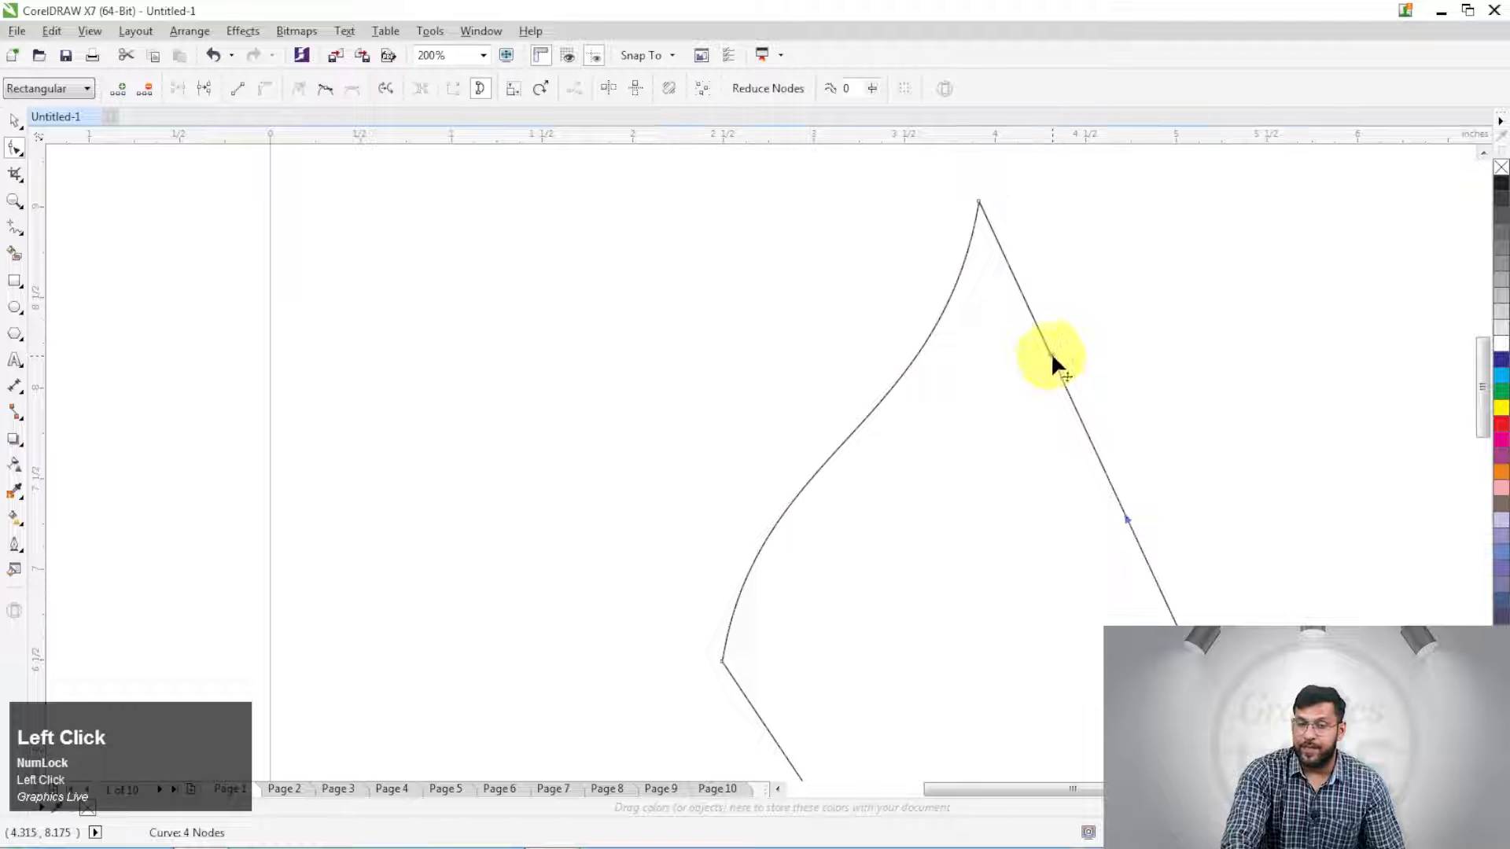
drag(1050, 355, 1016, 379)
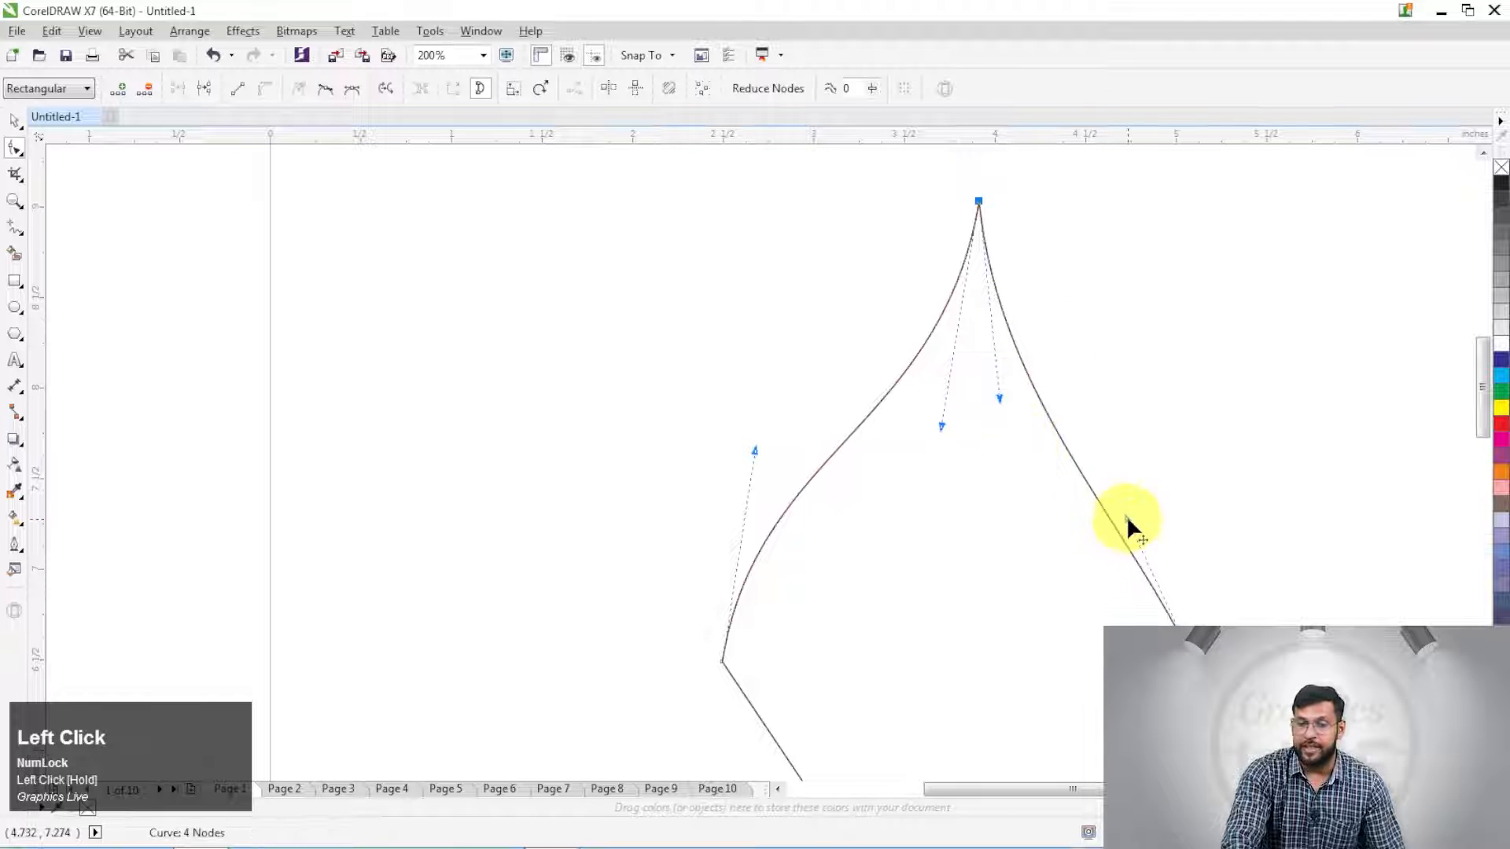
drag(1126, 516, 1200, 474)
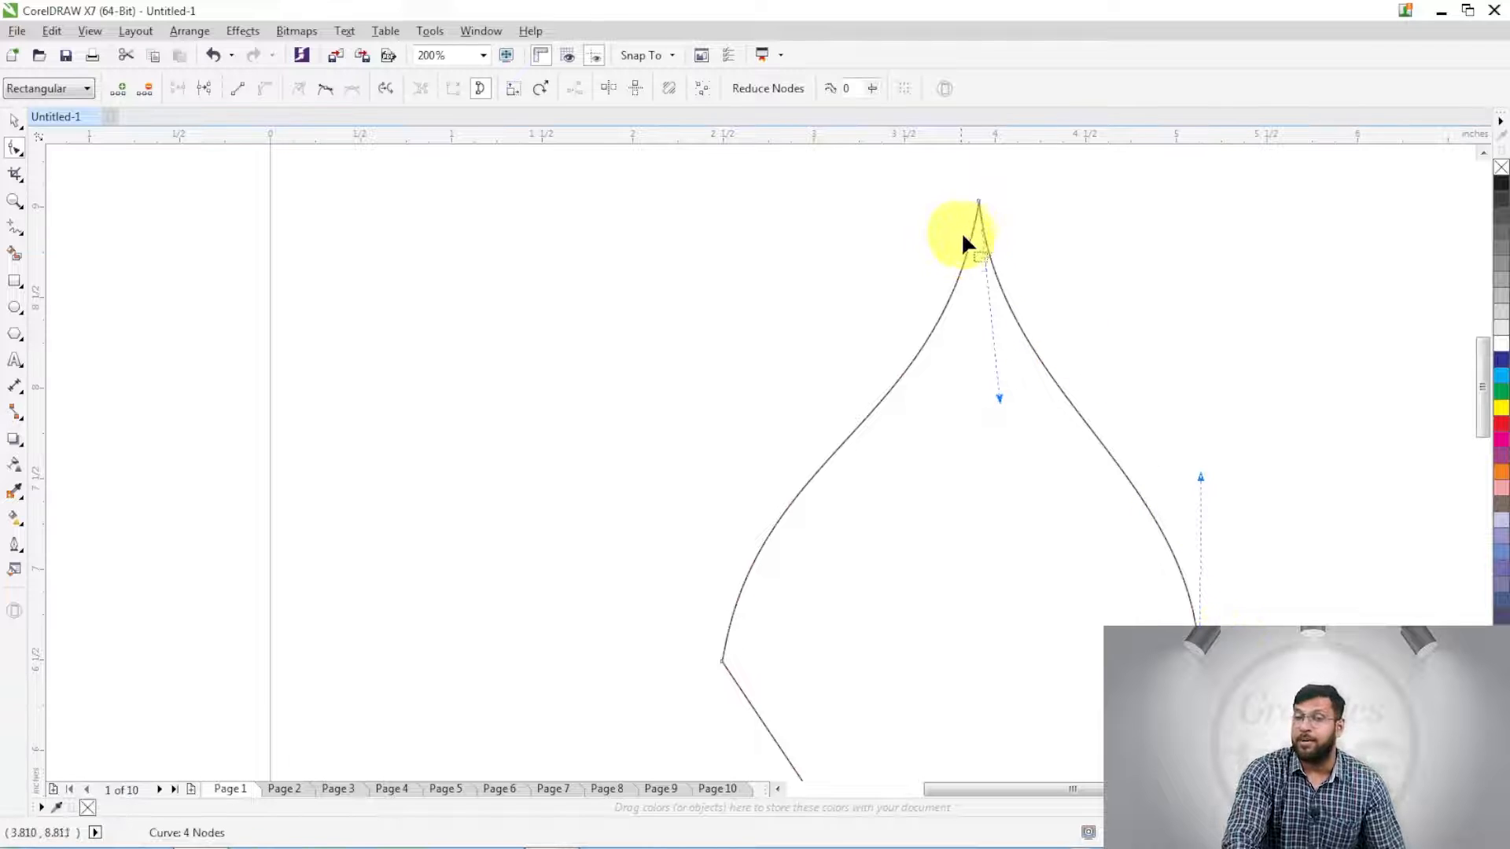
Step: Convert the diamond's curved upper-right and upper-left edges back to straight lines
click(1083, 422)
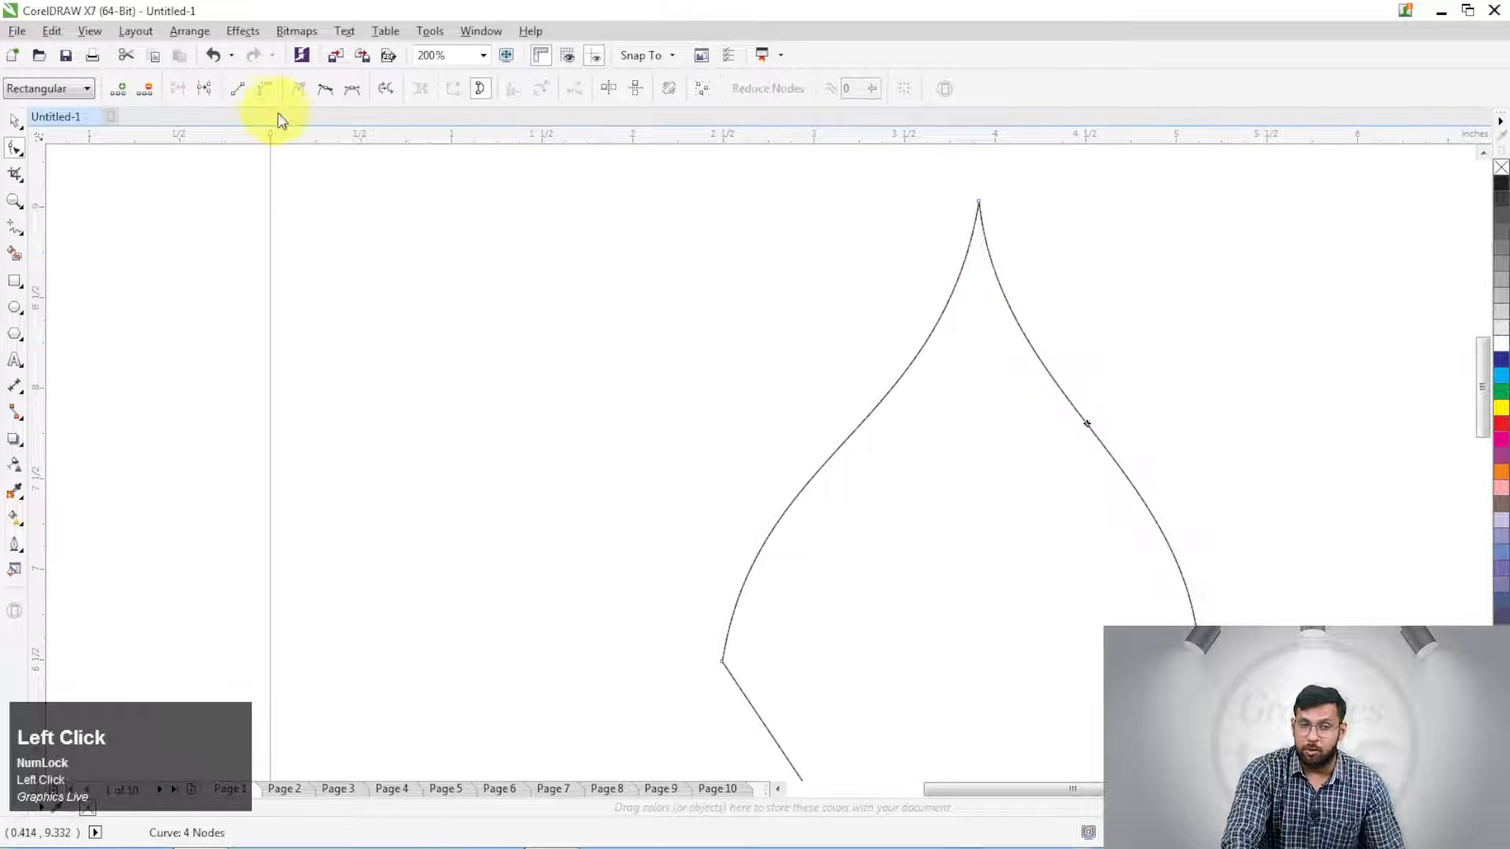
click(237, 91)
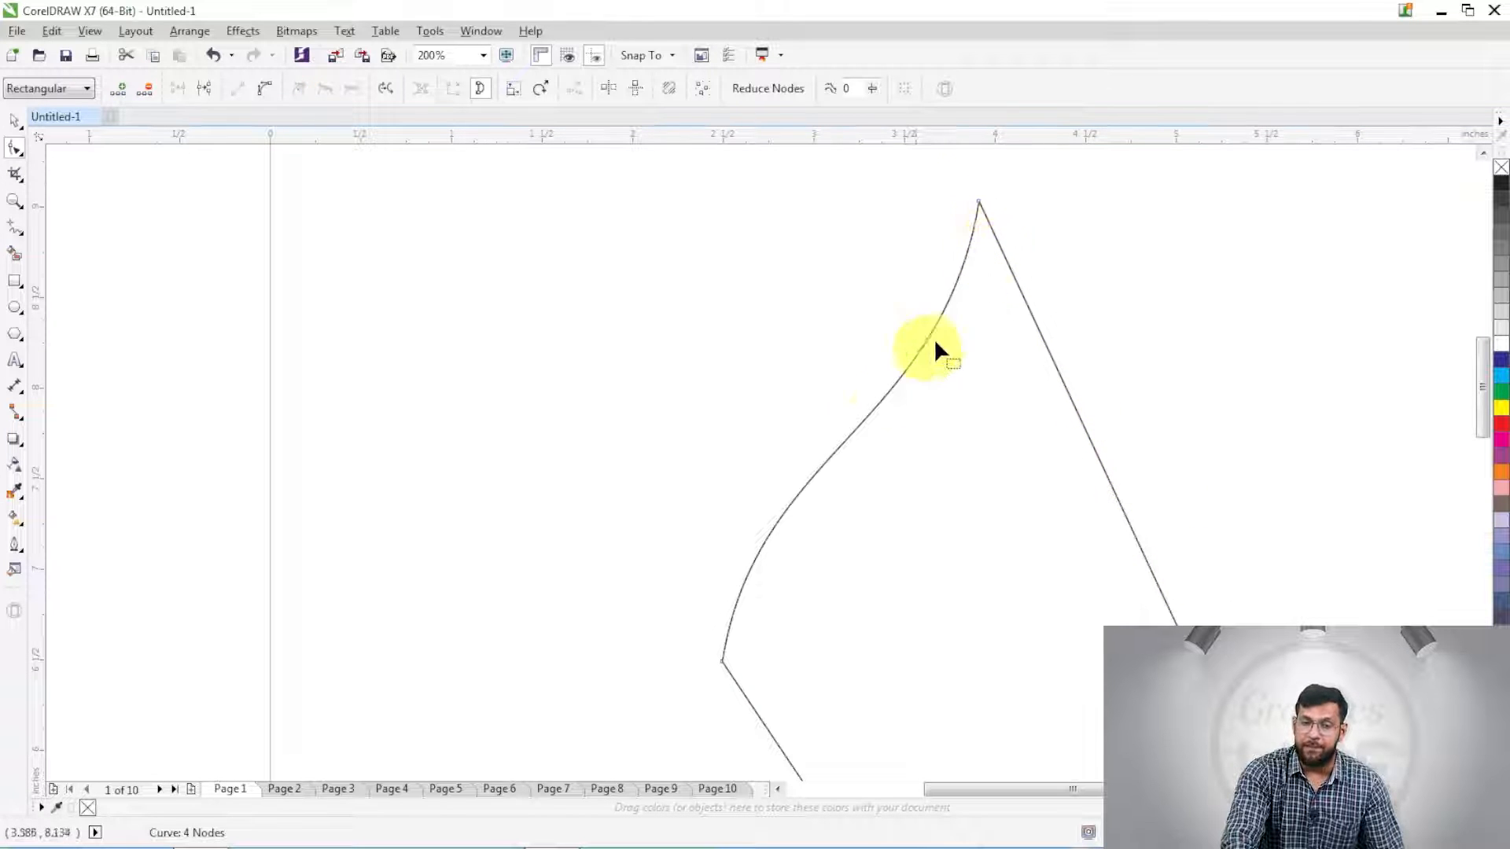
click(876, 405)
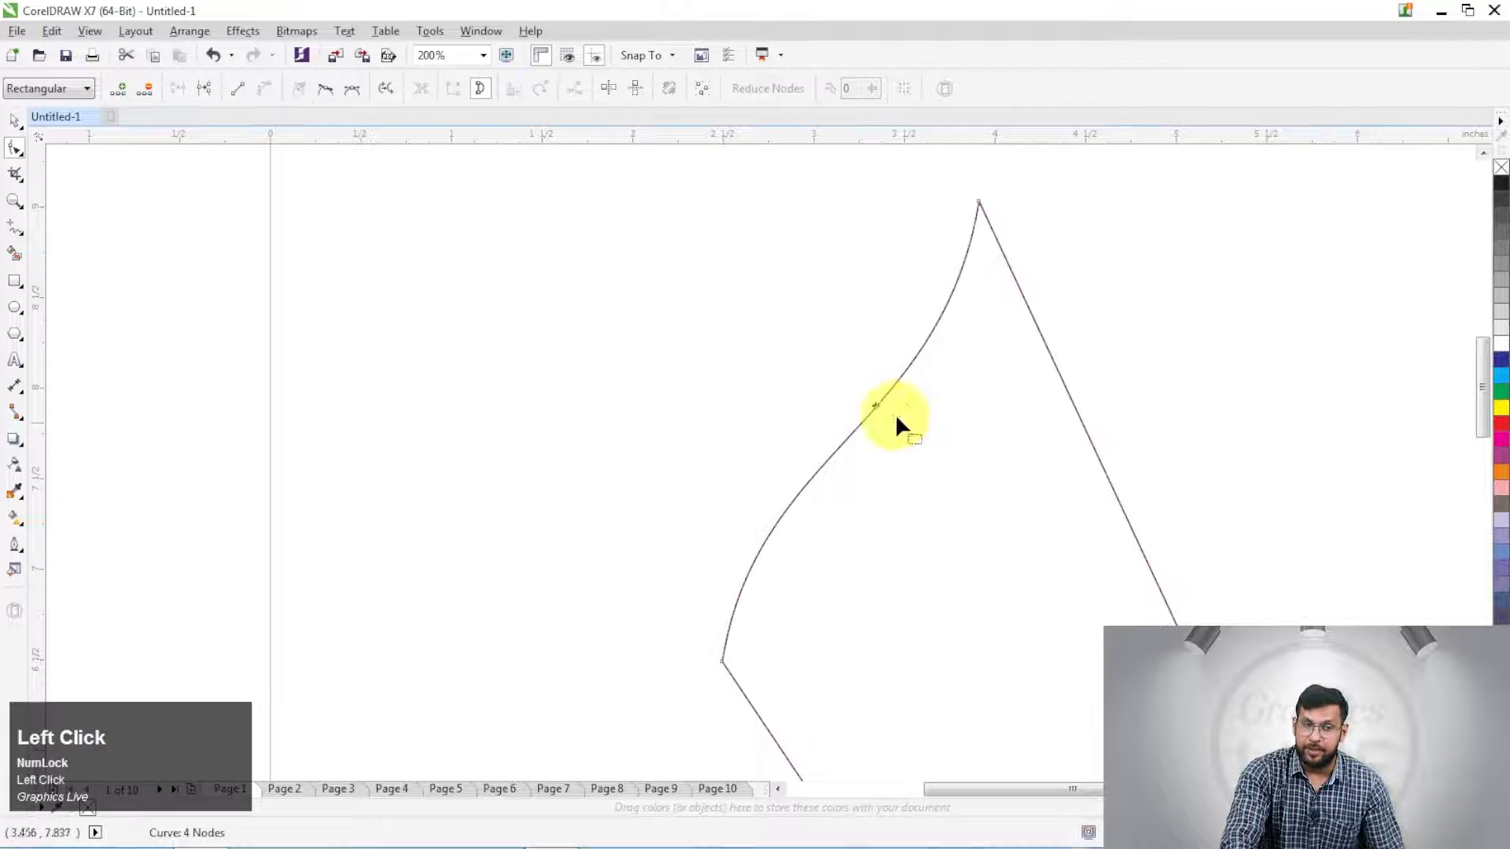
click(239, 97)
scroll(763, 348, down, 1)
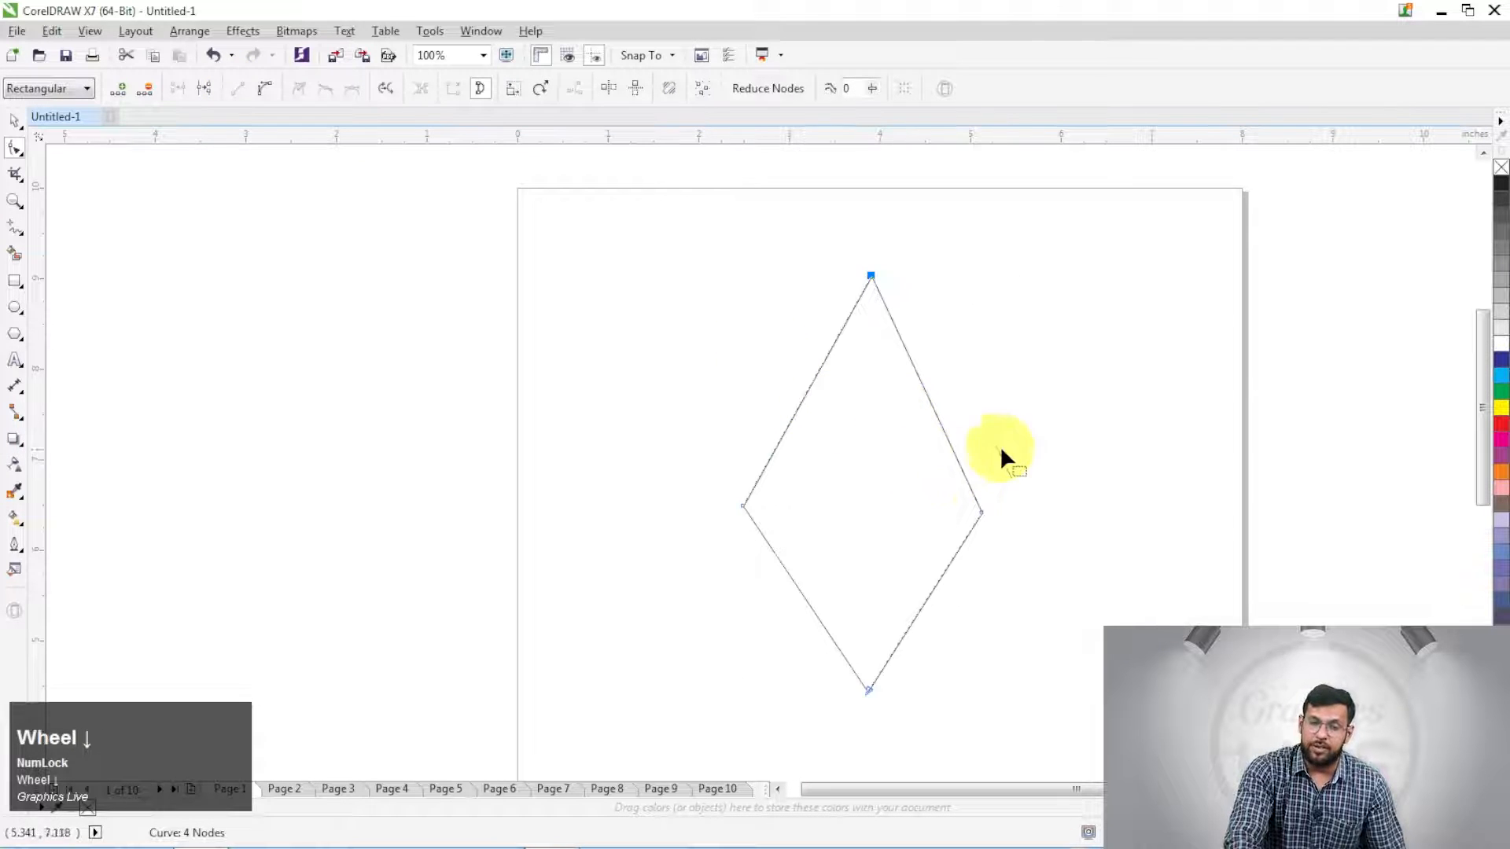
scroll(976, 507, up, 1)
scroll(953, 516, down, 1)
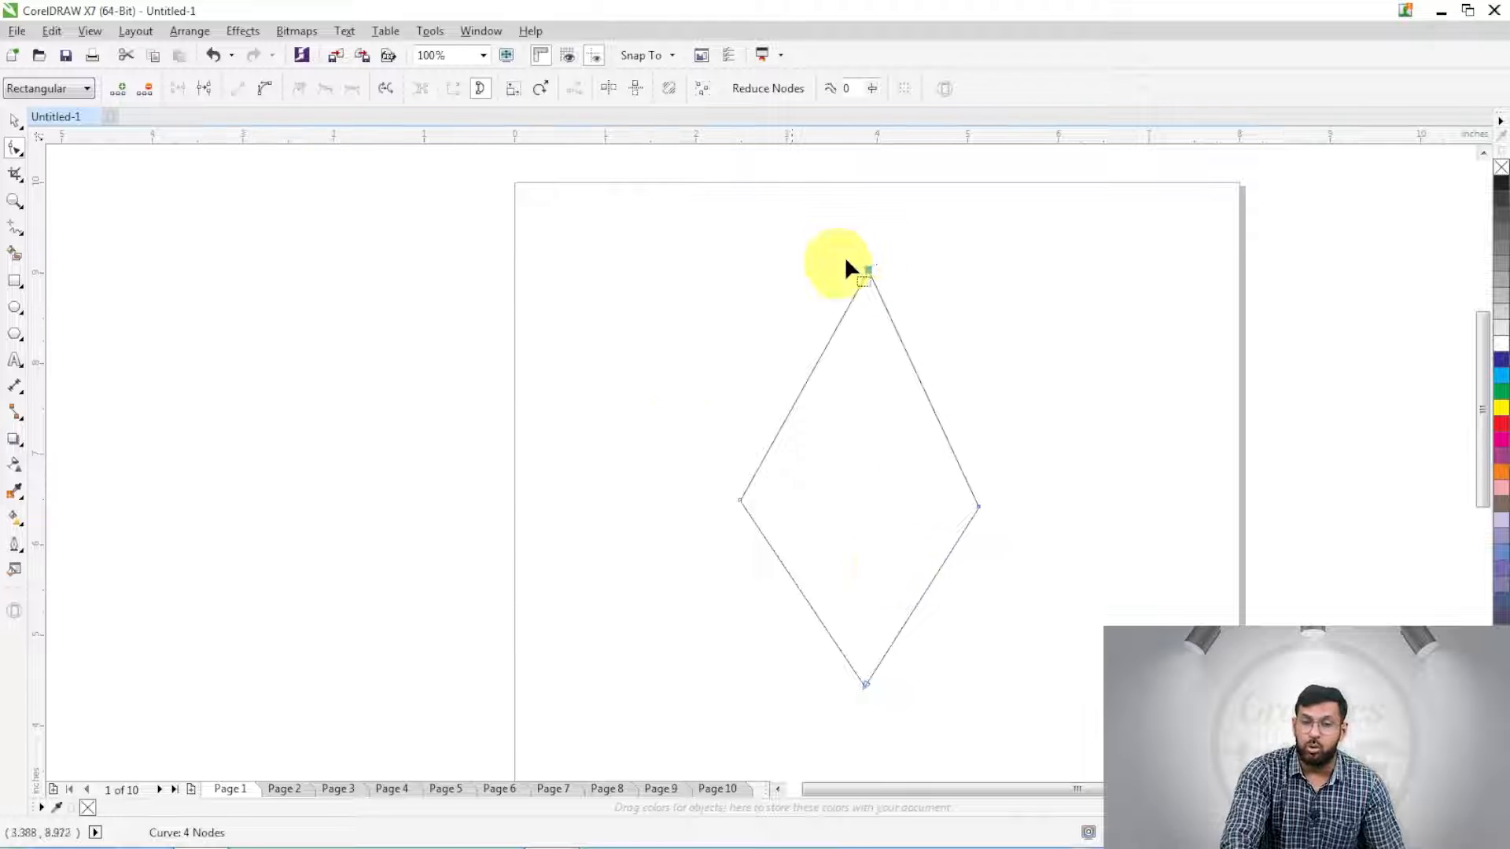
Step: Add a node near the middle of each of the diamond's two upper edges
click(867, 270)
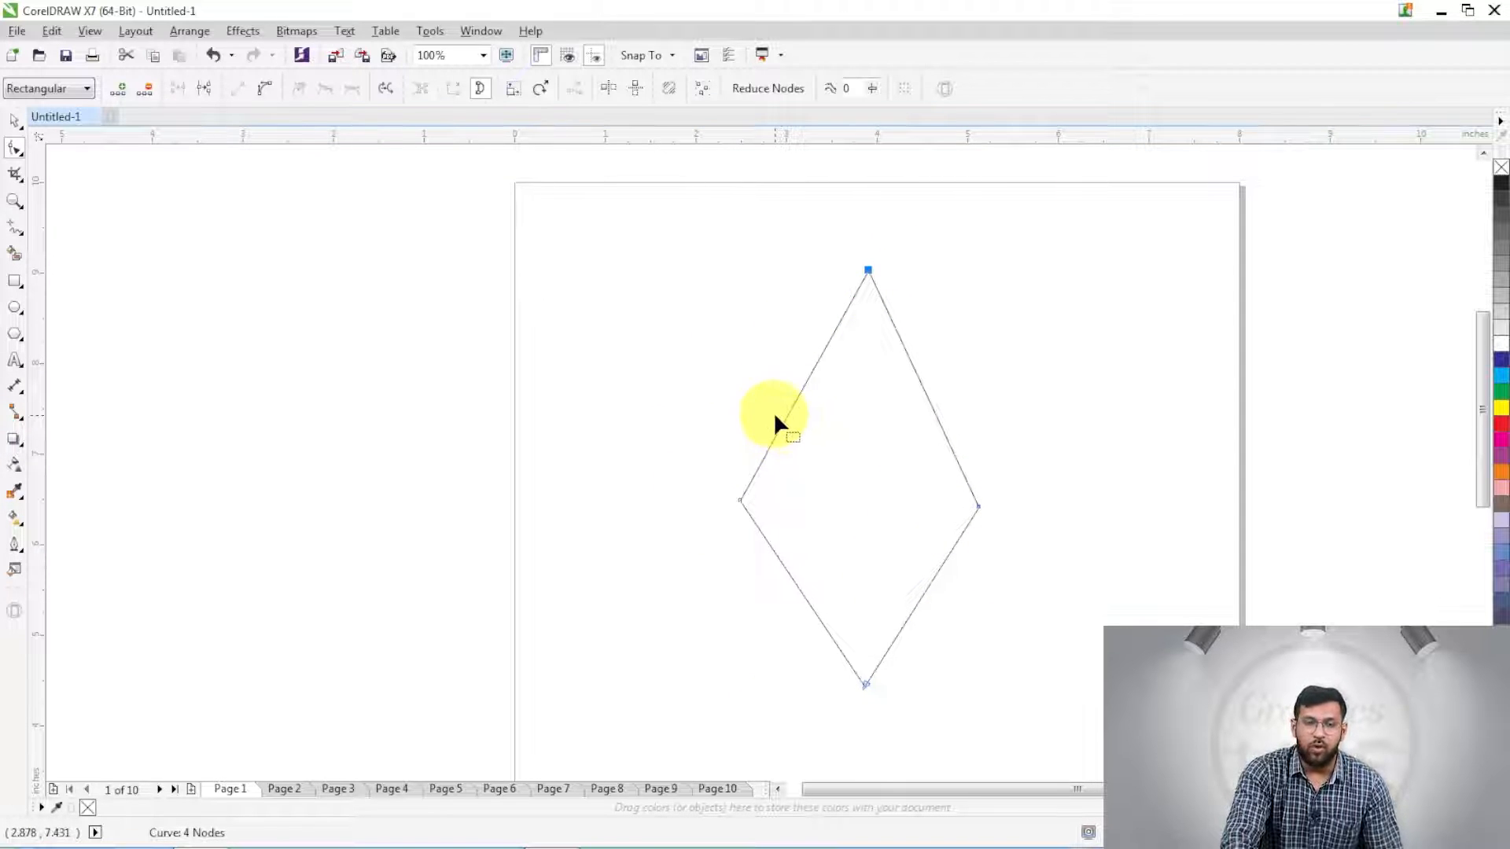
scroll(792, 351, up, 1)
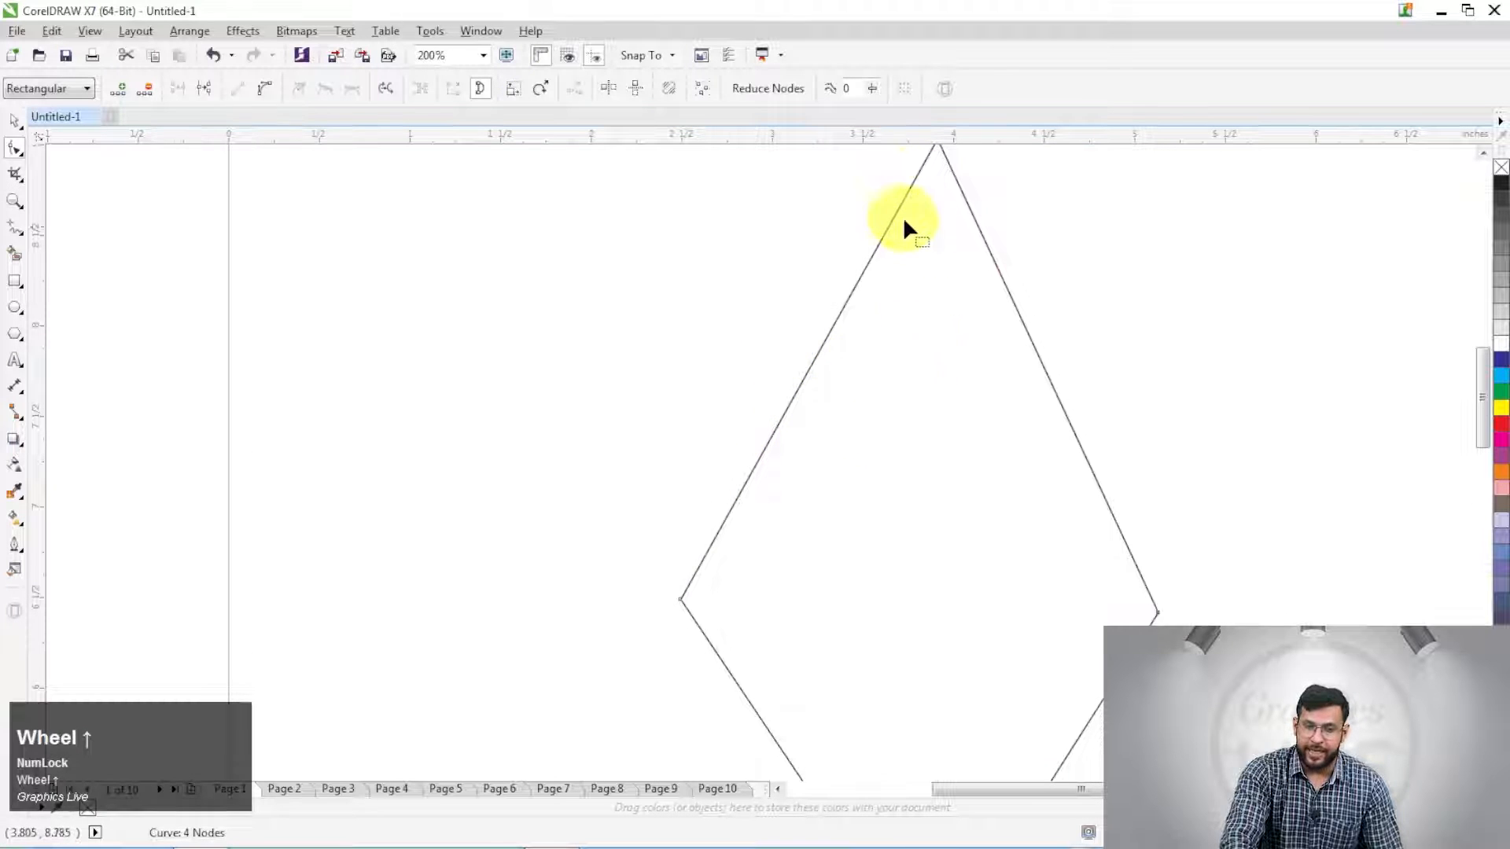
click(817, 352)
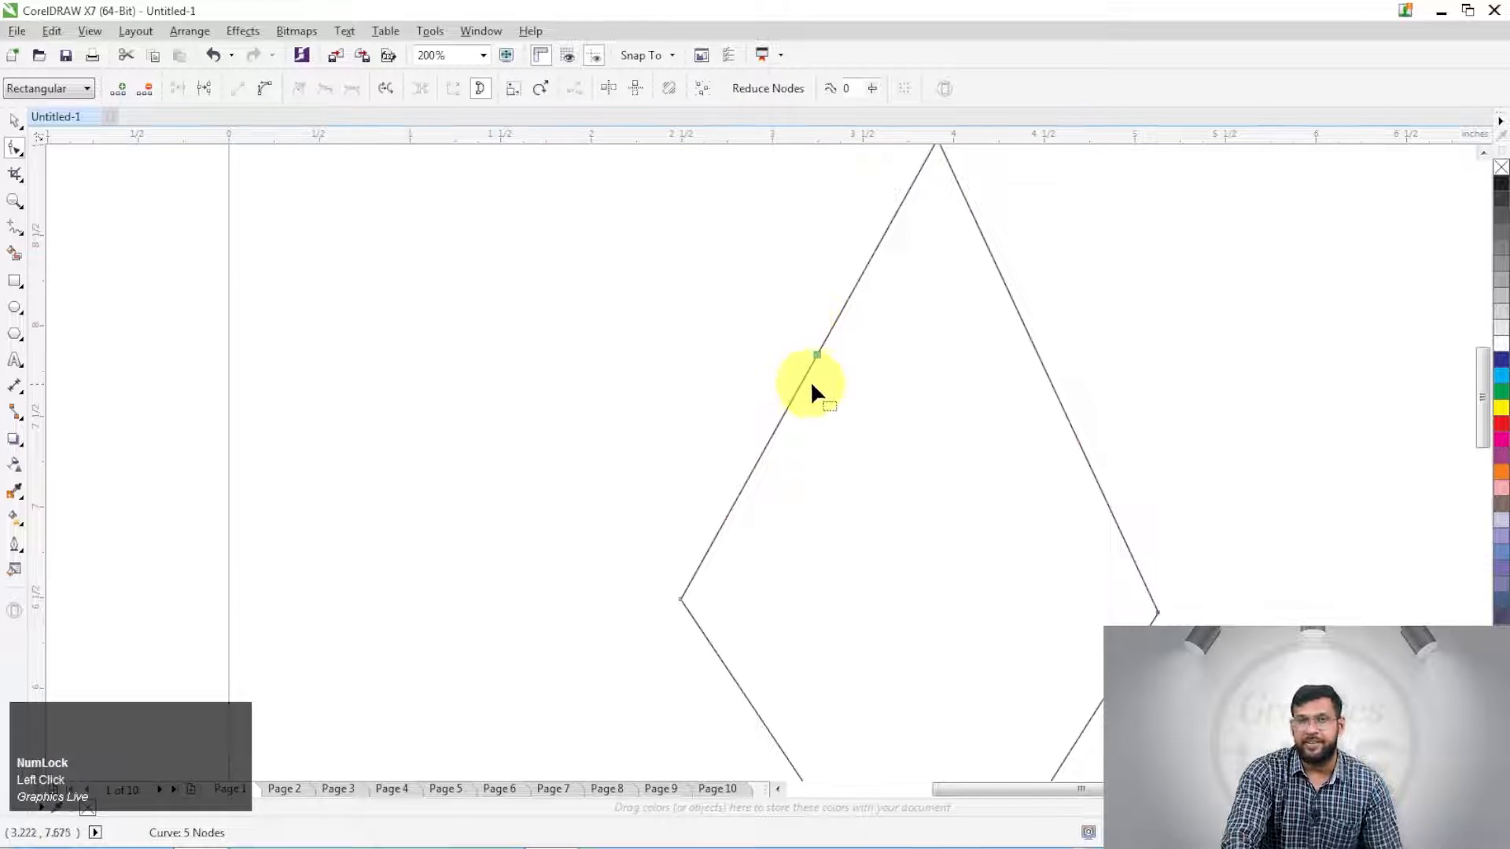
double_click(1035, 347)
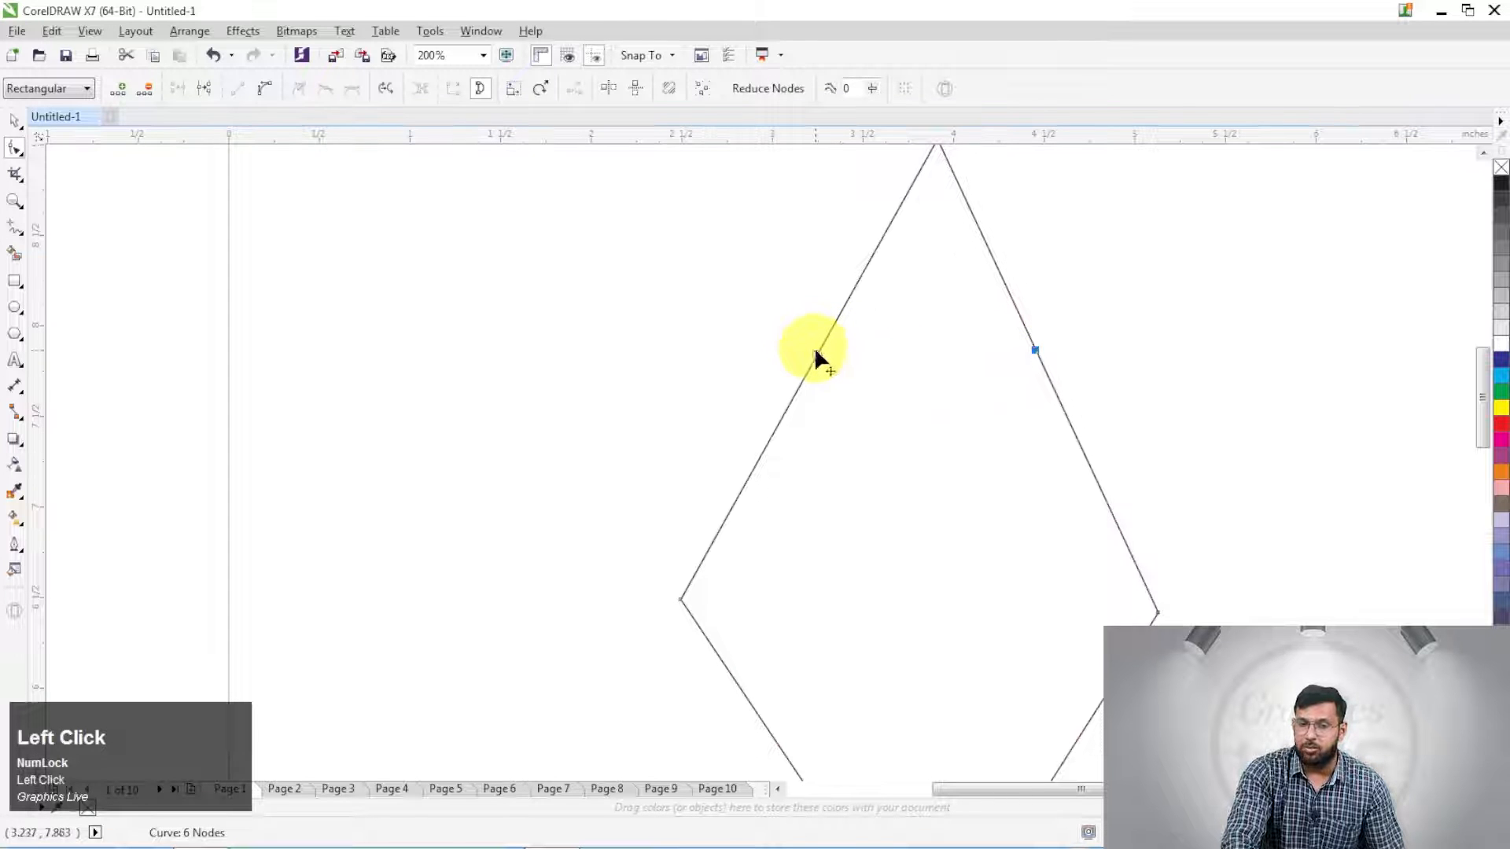
Step: Move the two added nodes inward and down to narrow the diamond's upper part into a spike
drag(813, 347, 864, 446)
drag(1035, 351, 980, 442)
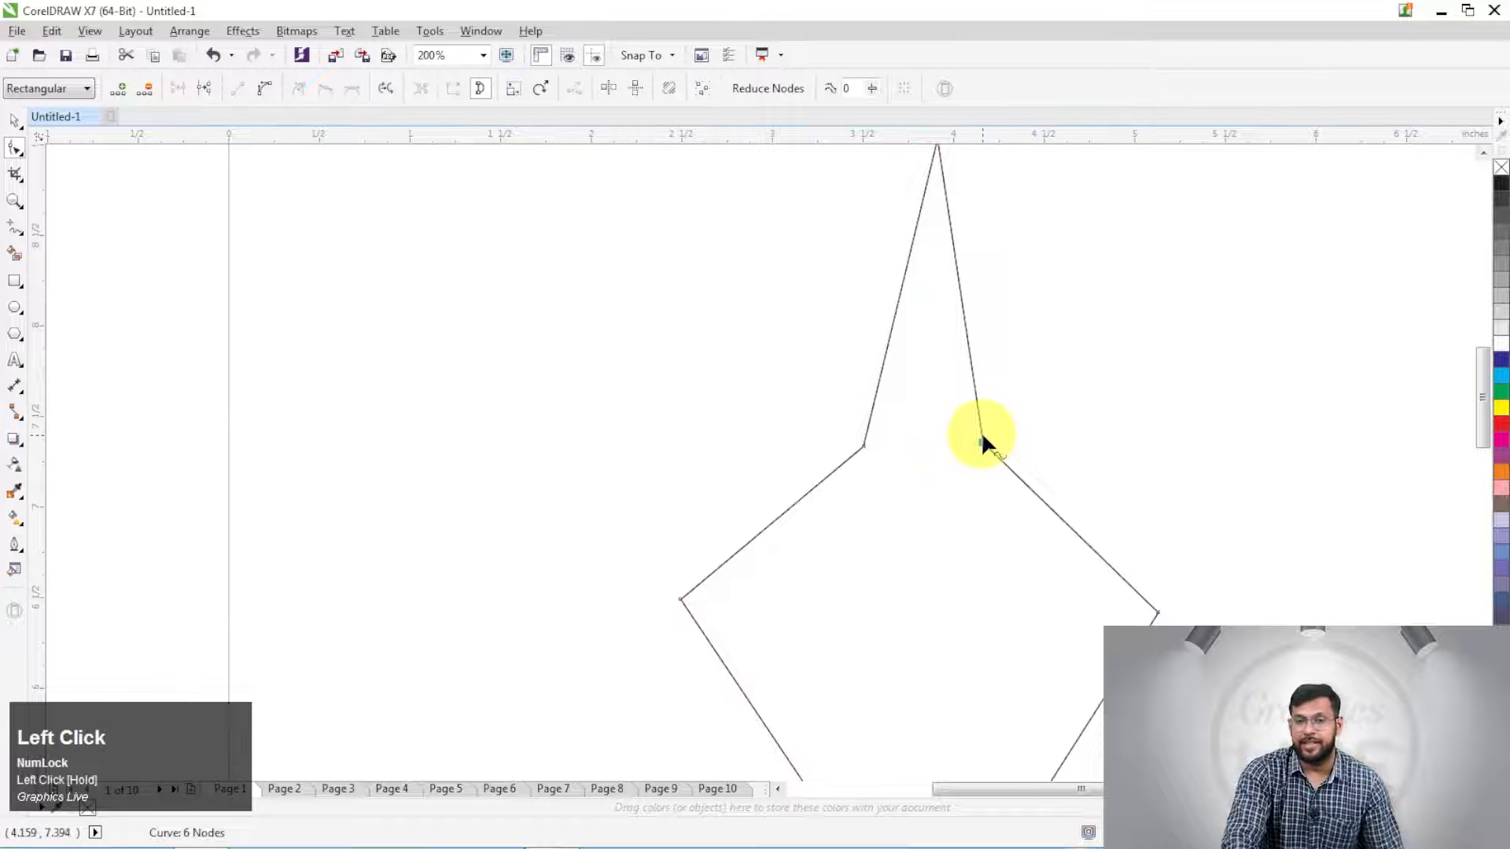
scroll(980, 440, down, 2)
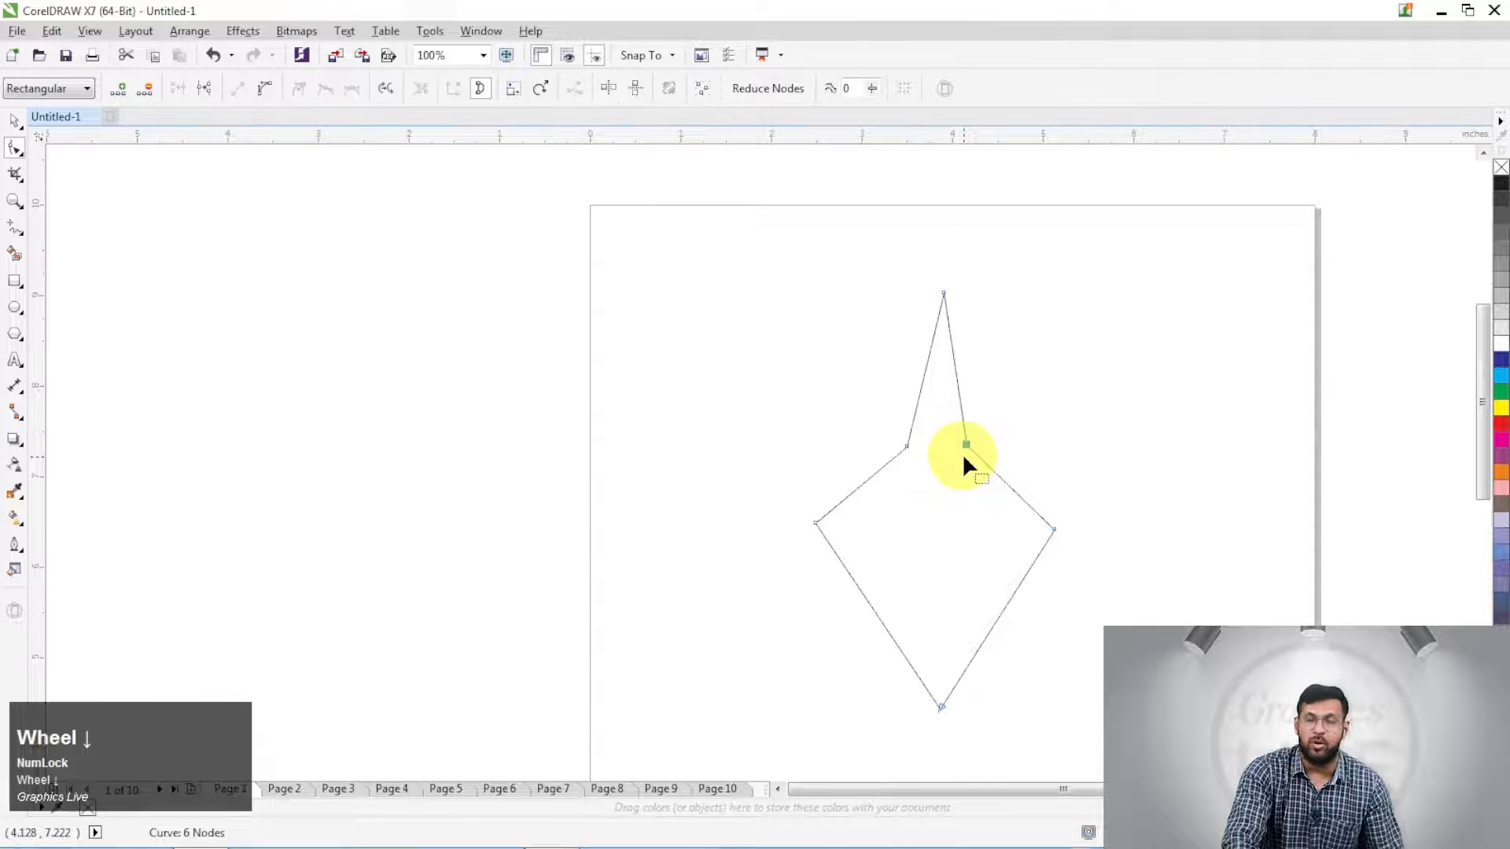
scroll(960, 466, up, 2)
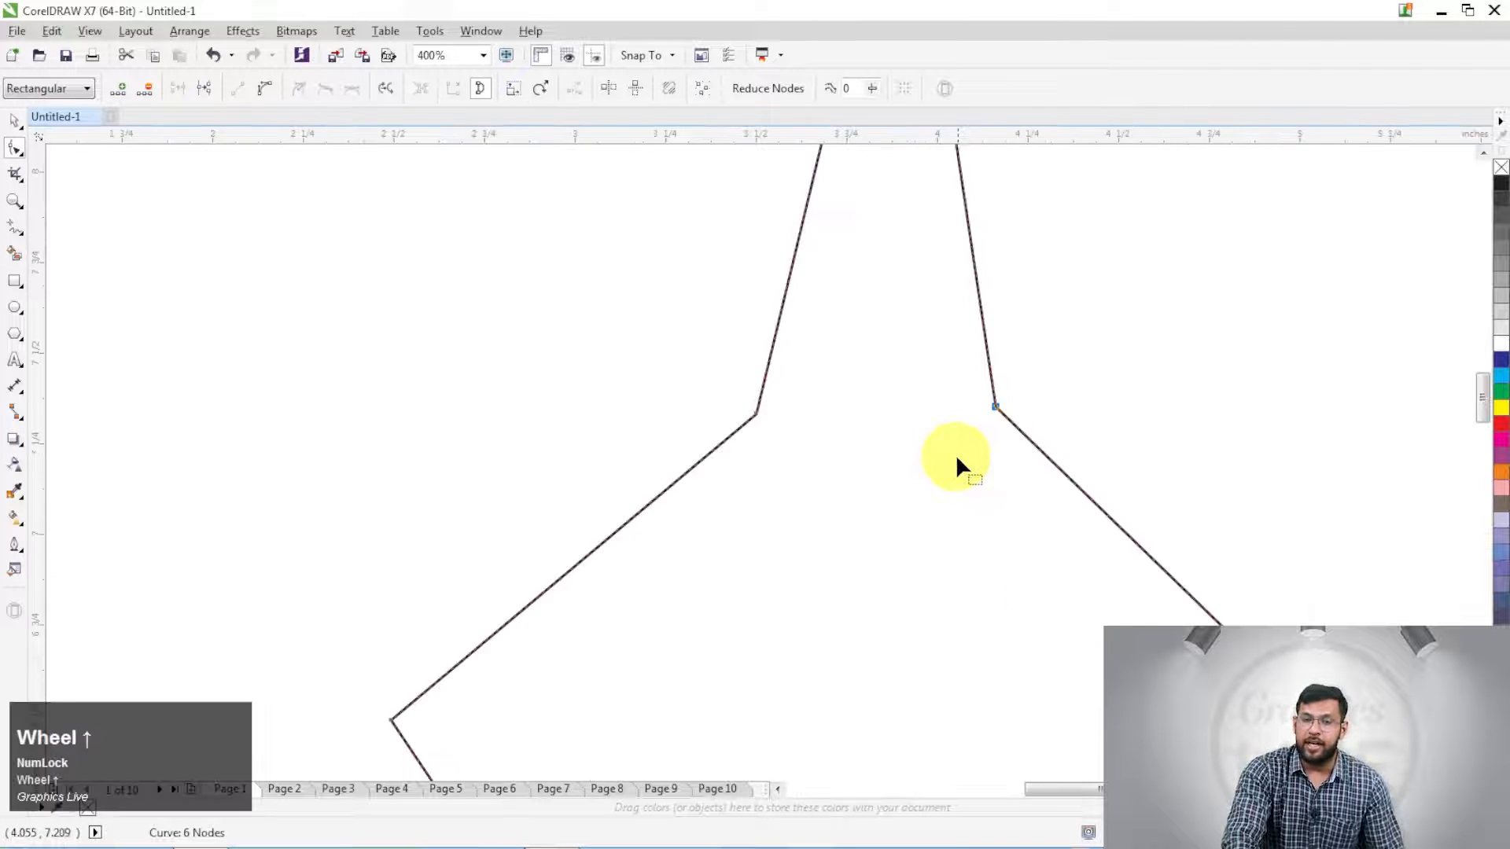
drag(993, 404, 1009, 419)
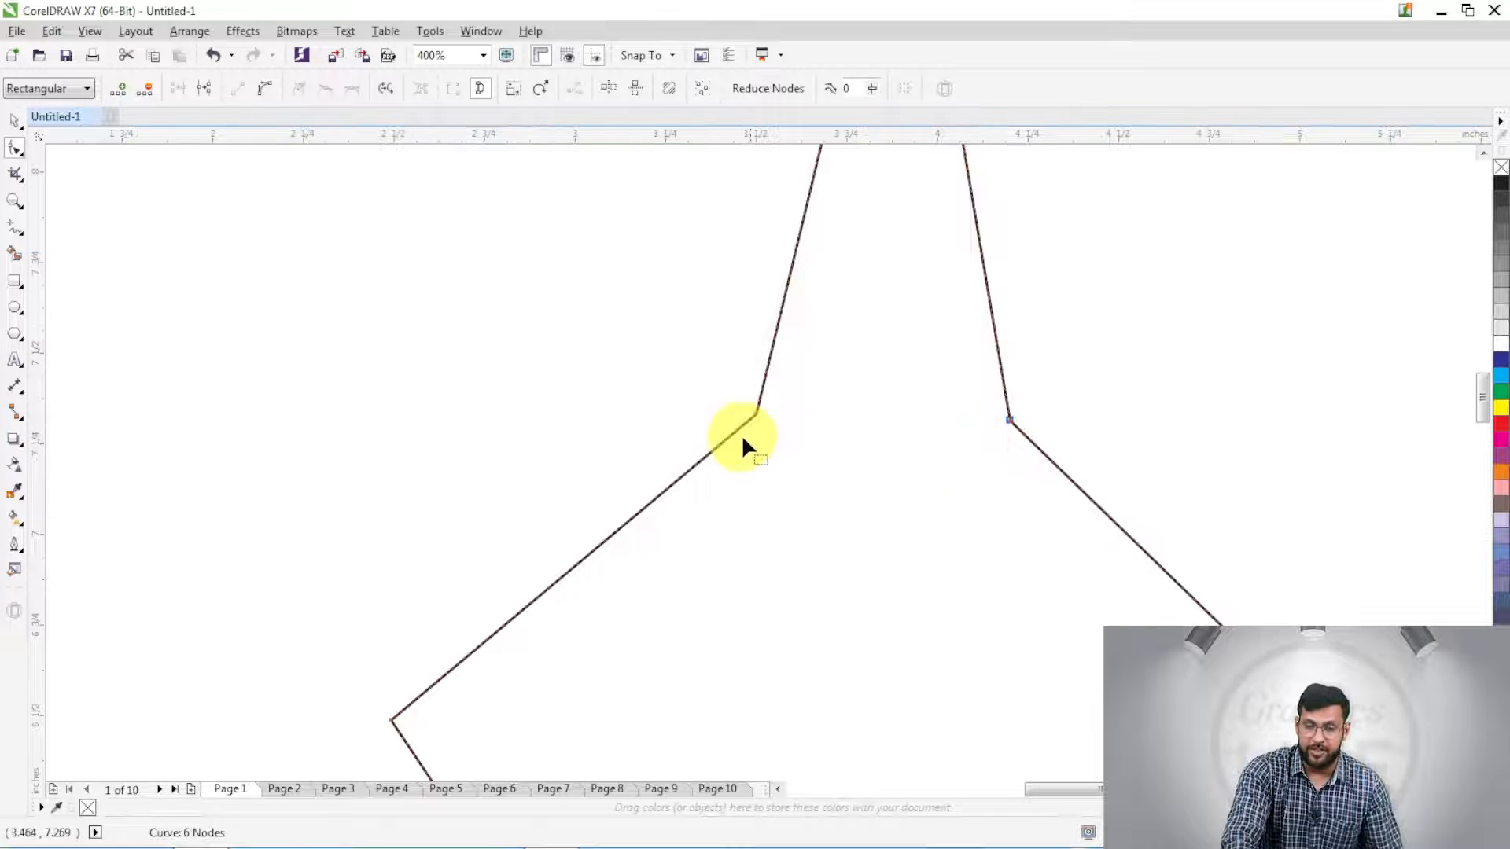
Step: Delete the two added nodes from the diamond's upper-left and upper-right edges
drag(730, 384, 800, 505)
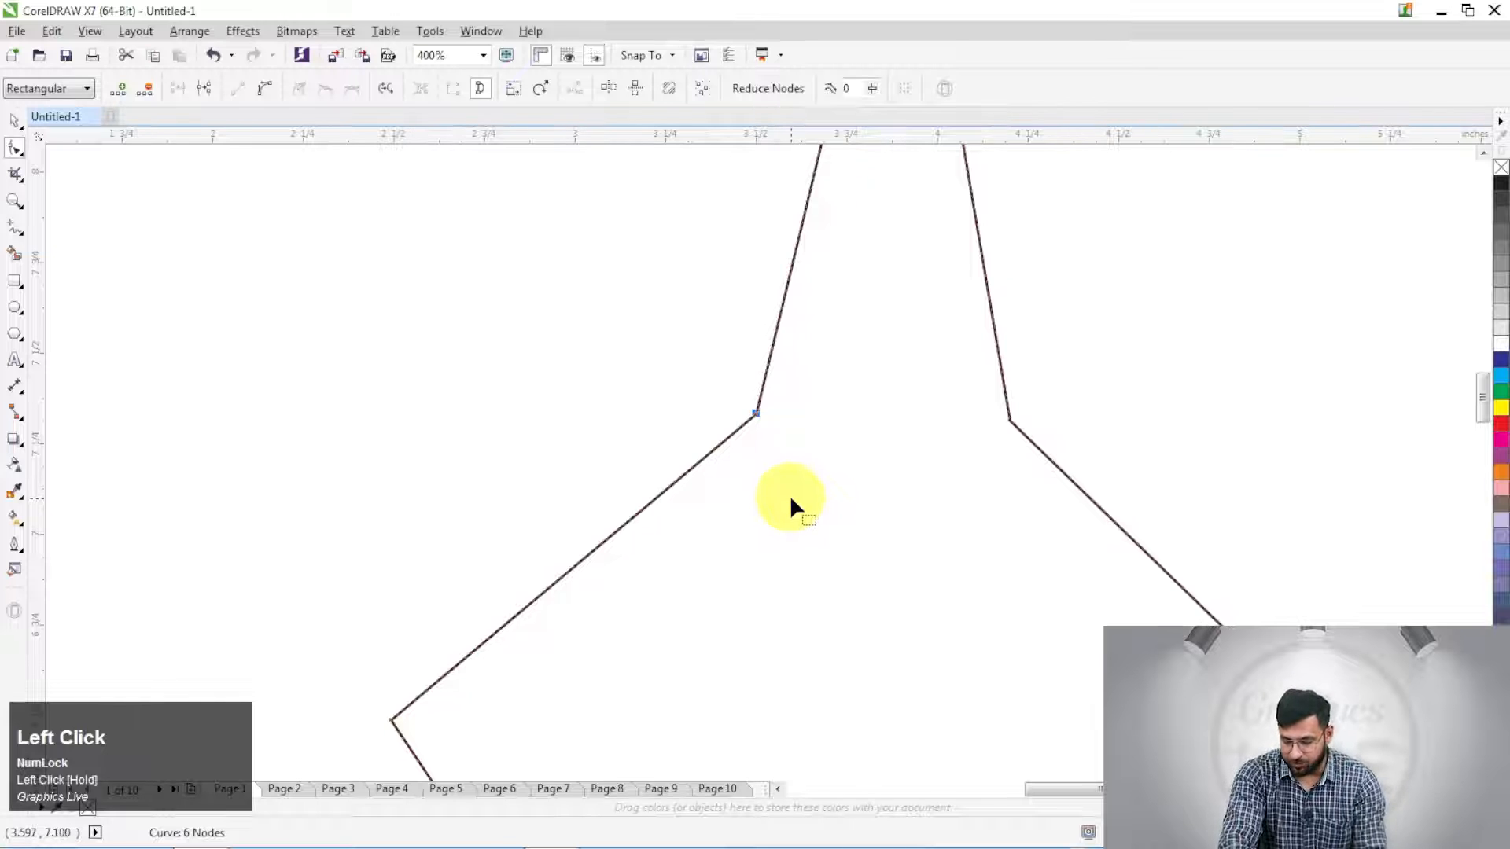
key(Delete)
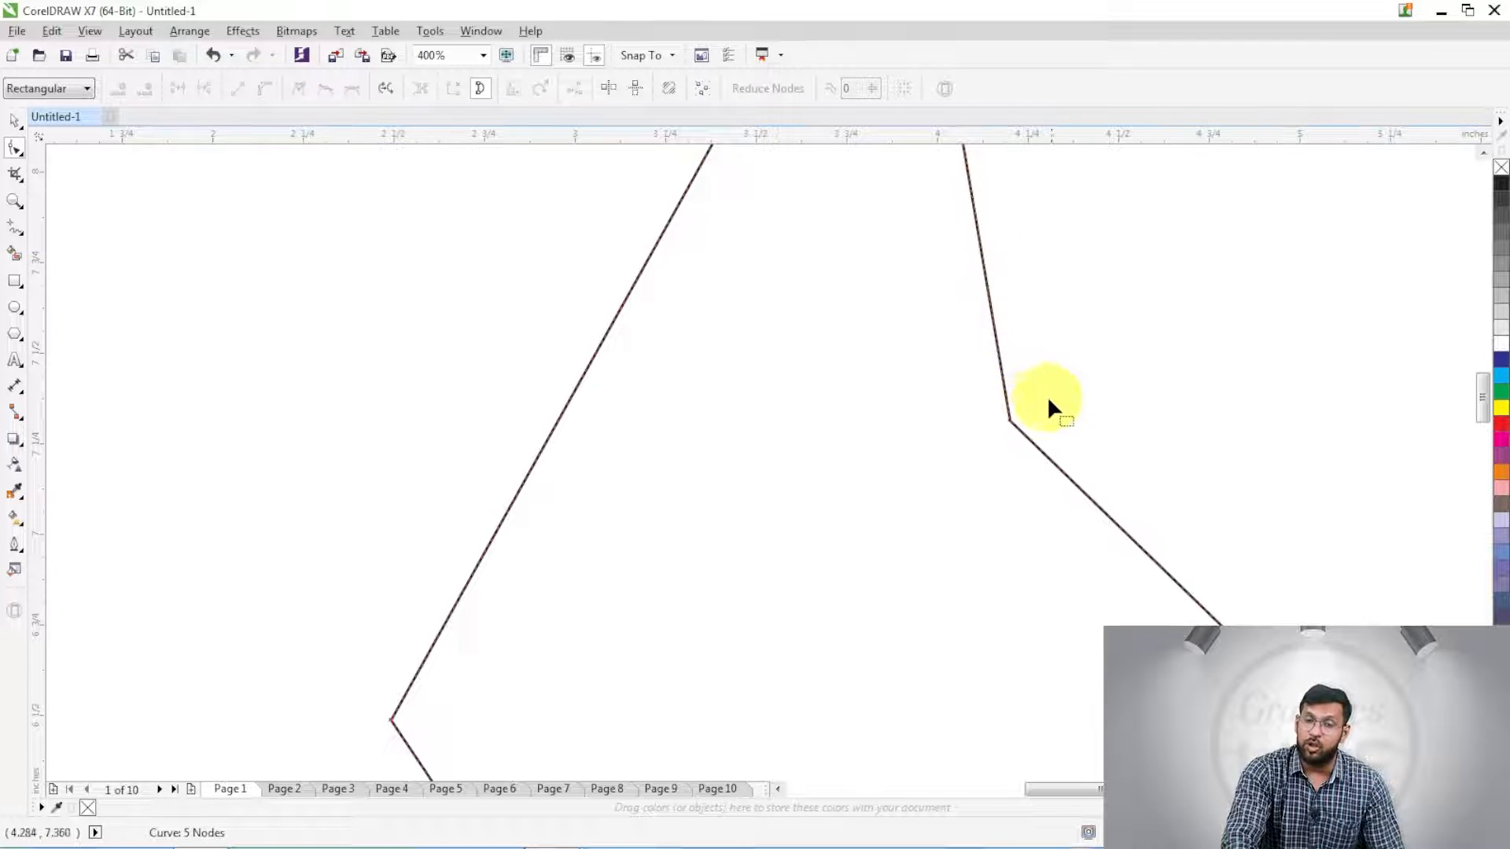
click(1009, 420)
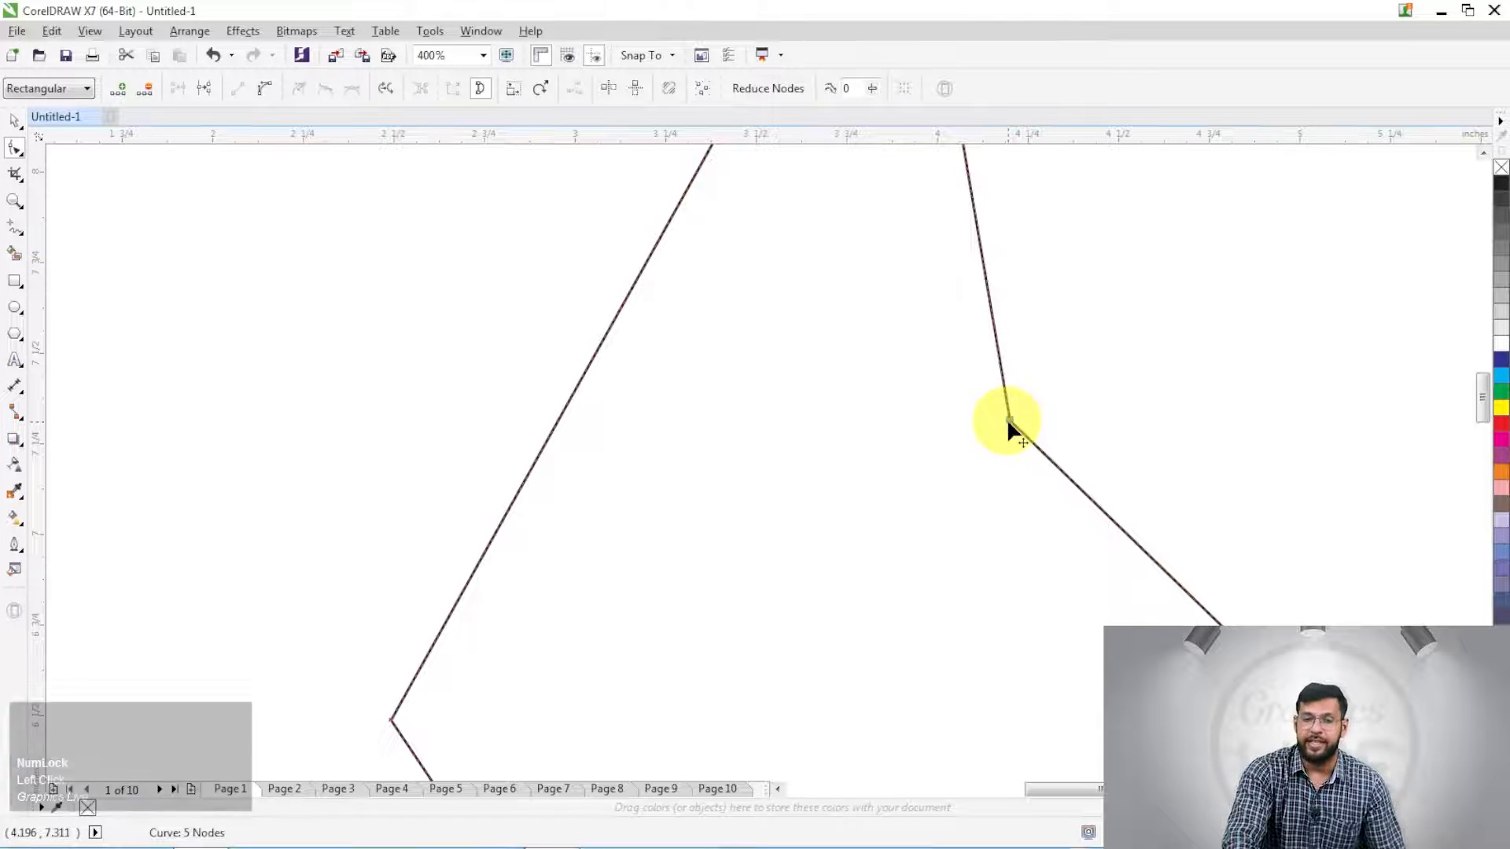
double_click(1009, 420)
scroll(1007, 440, down, 1)
scroll(1007, 441, down, 2)
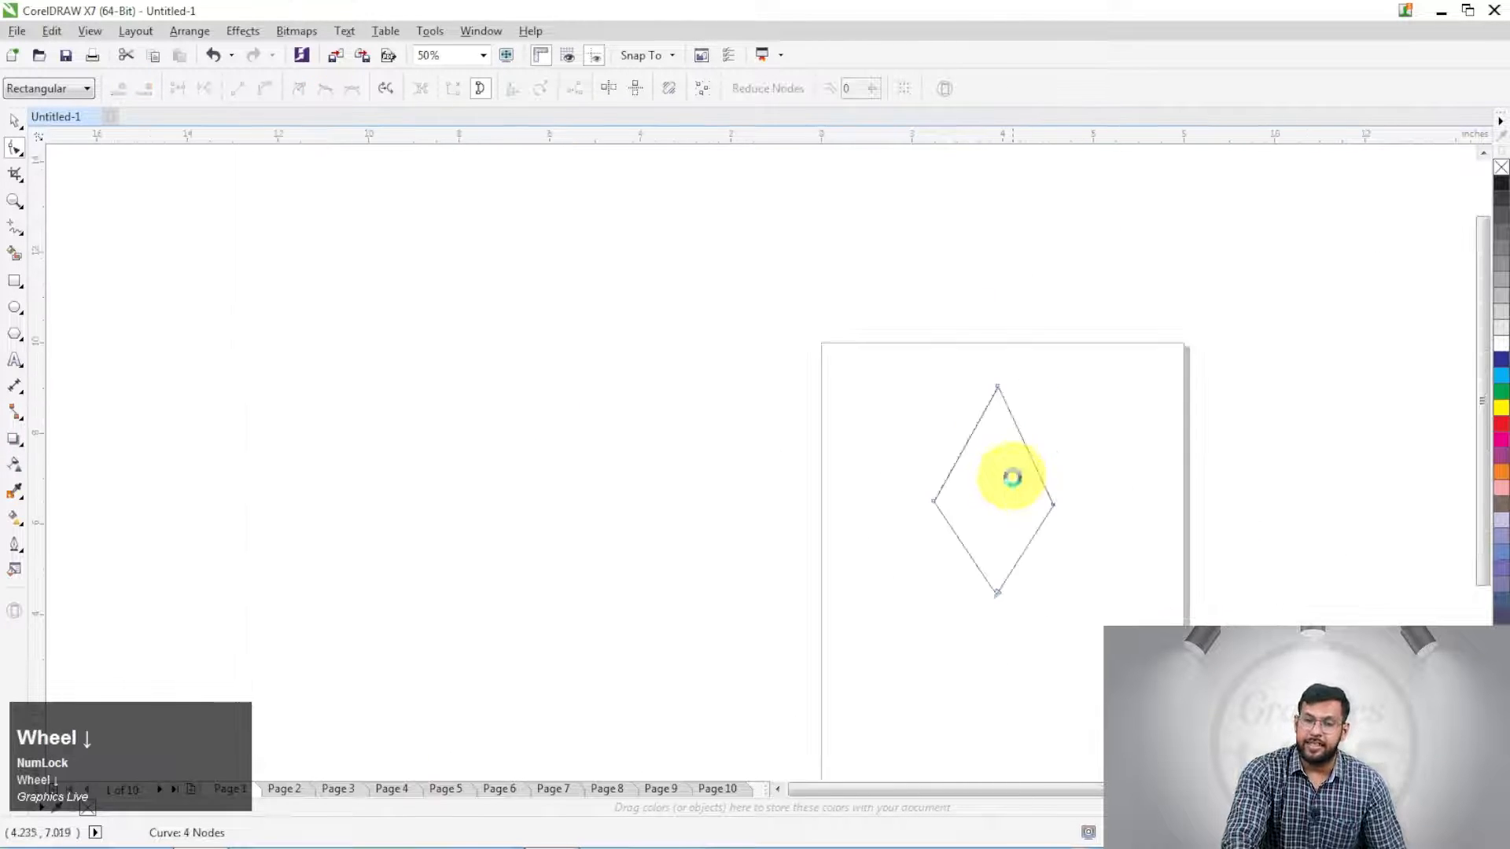
scroll(1028, 462, up, 1)
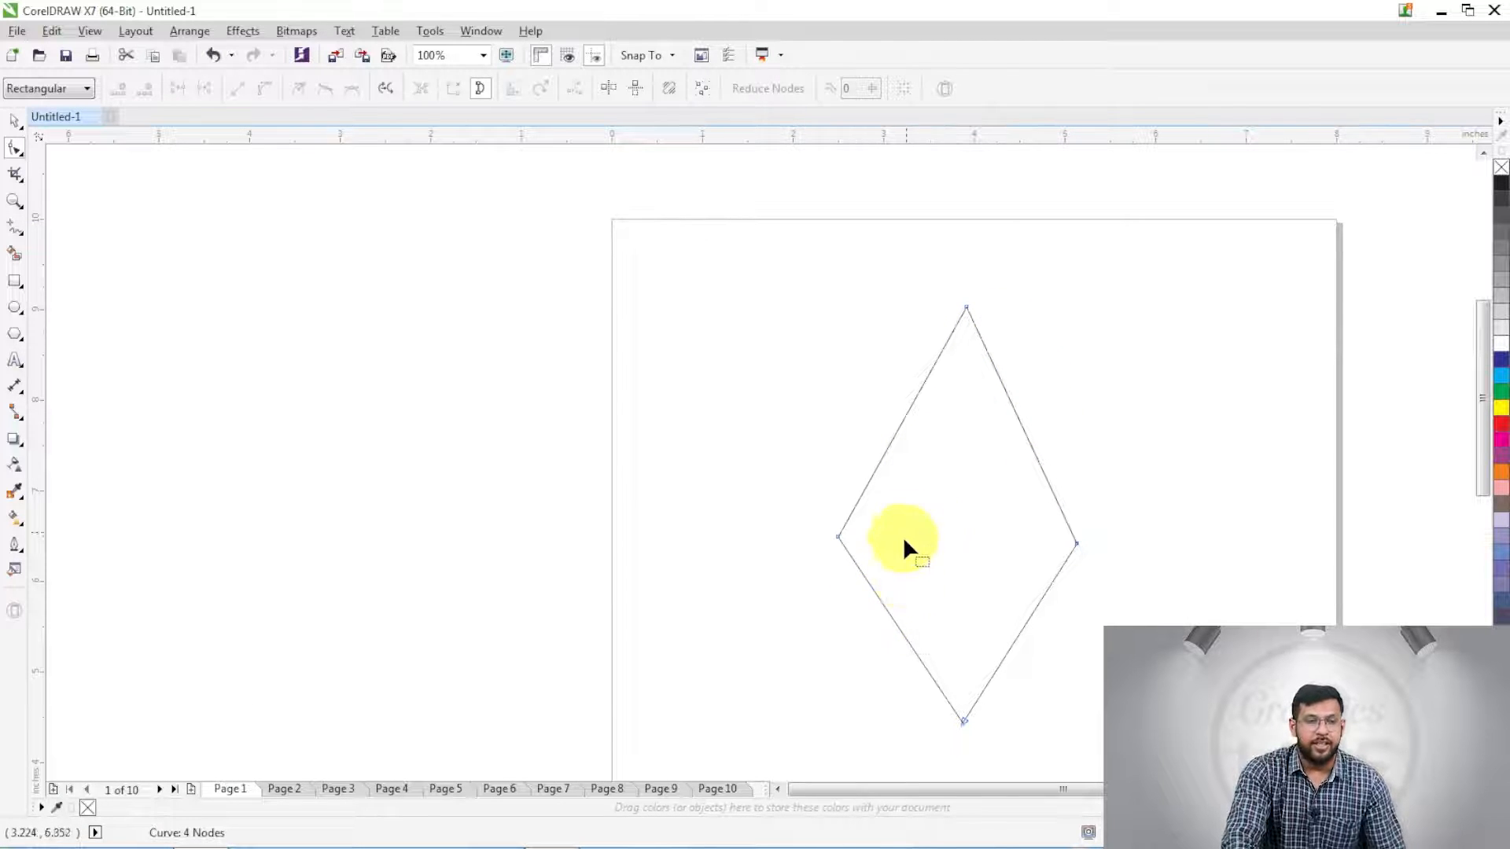
Step: Select the diamond's top node and add a node at the midpoint of the upper-left edge with Add Nodes
scroll(968, 449, up, 1)
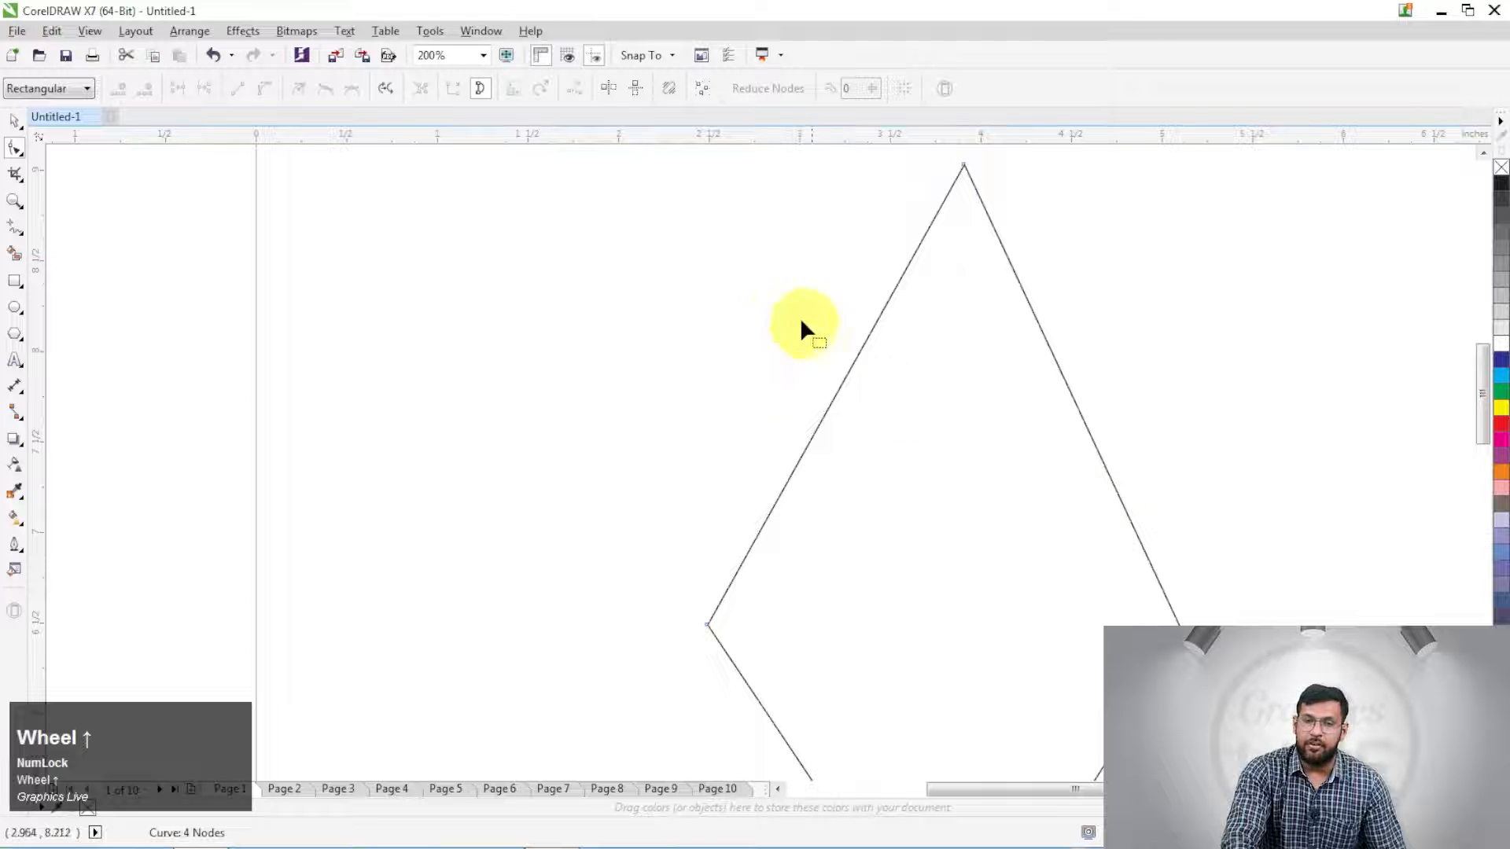
scroll(817, 389, down, 1)
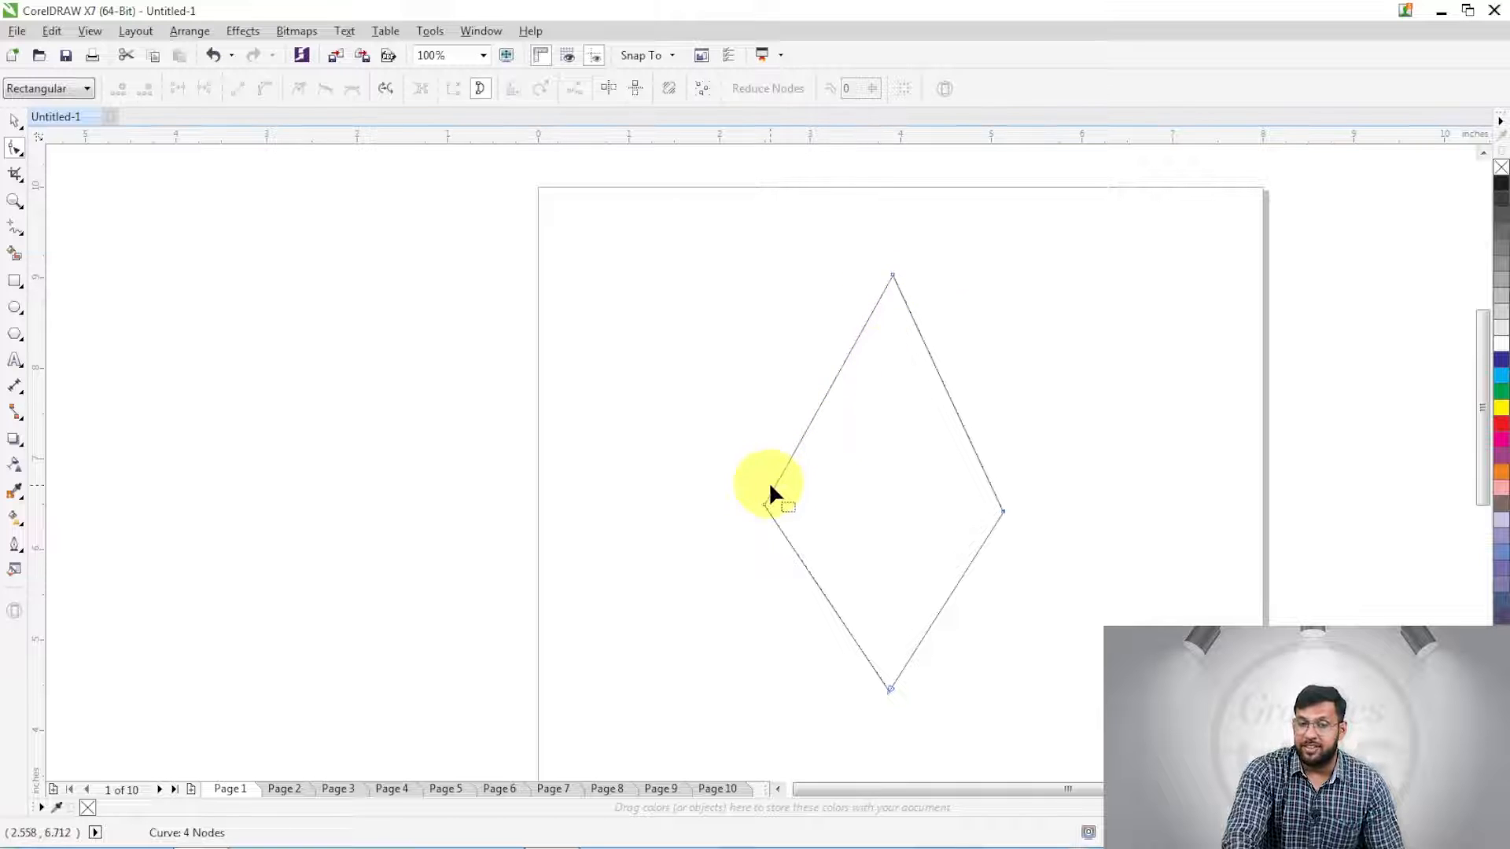
scroll(813, 392, up, 2)
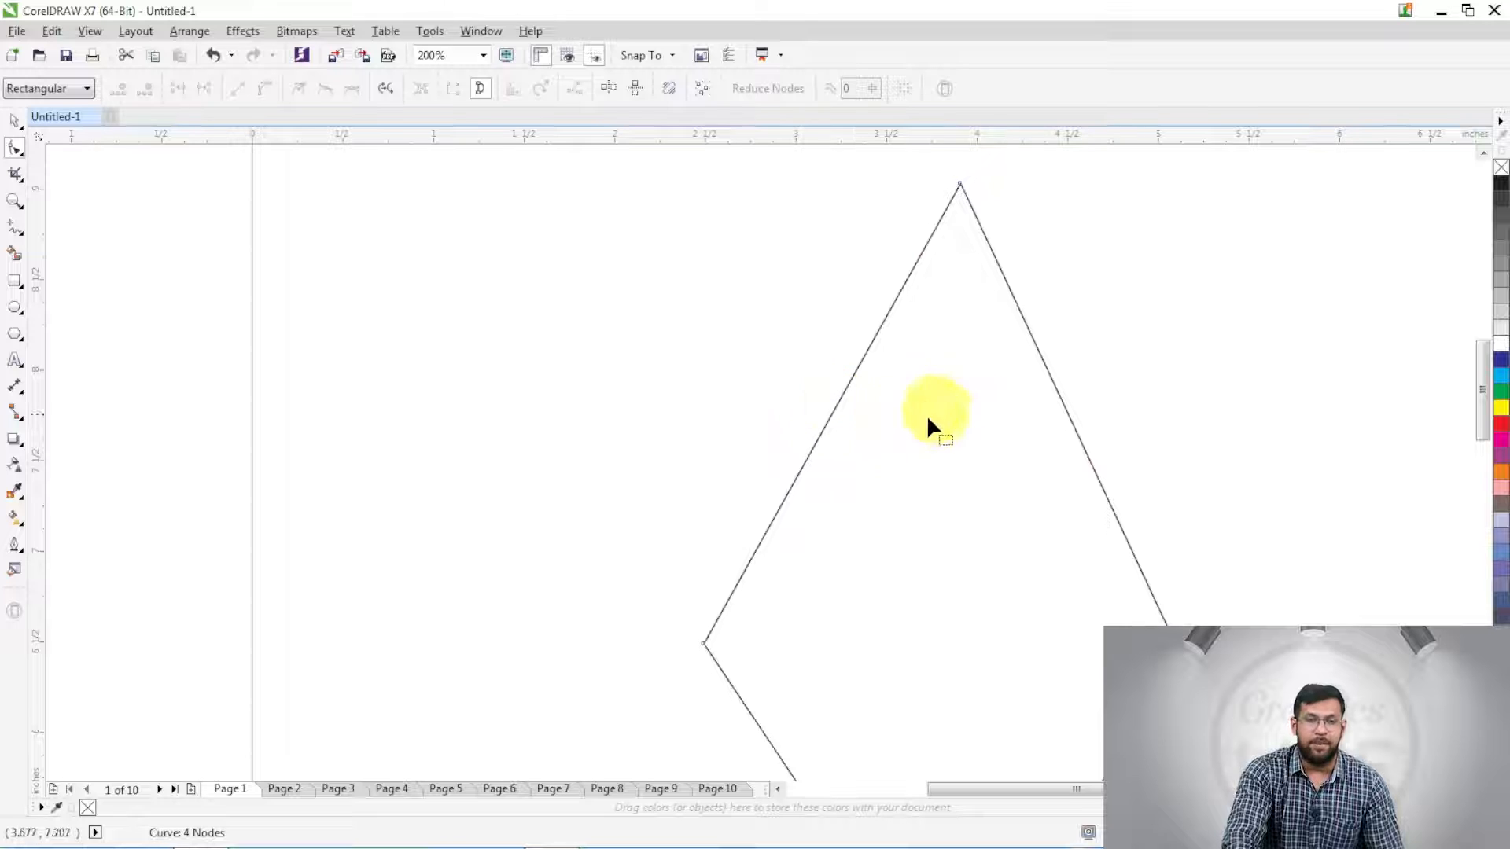
drag(1030, 215, 879, 196)
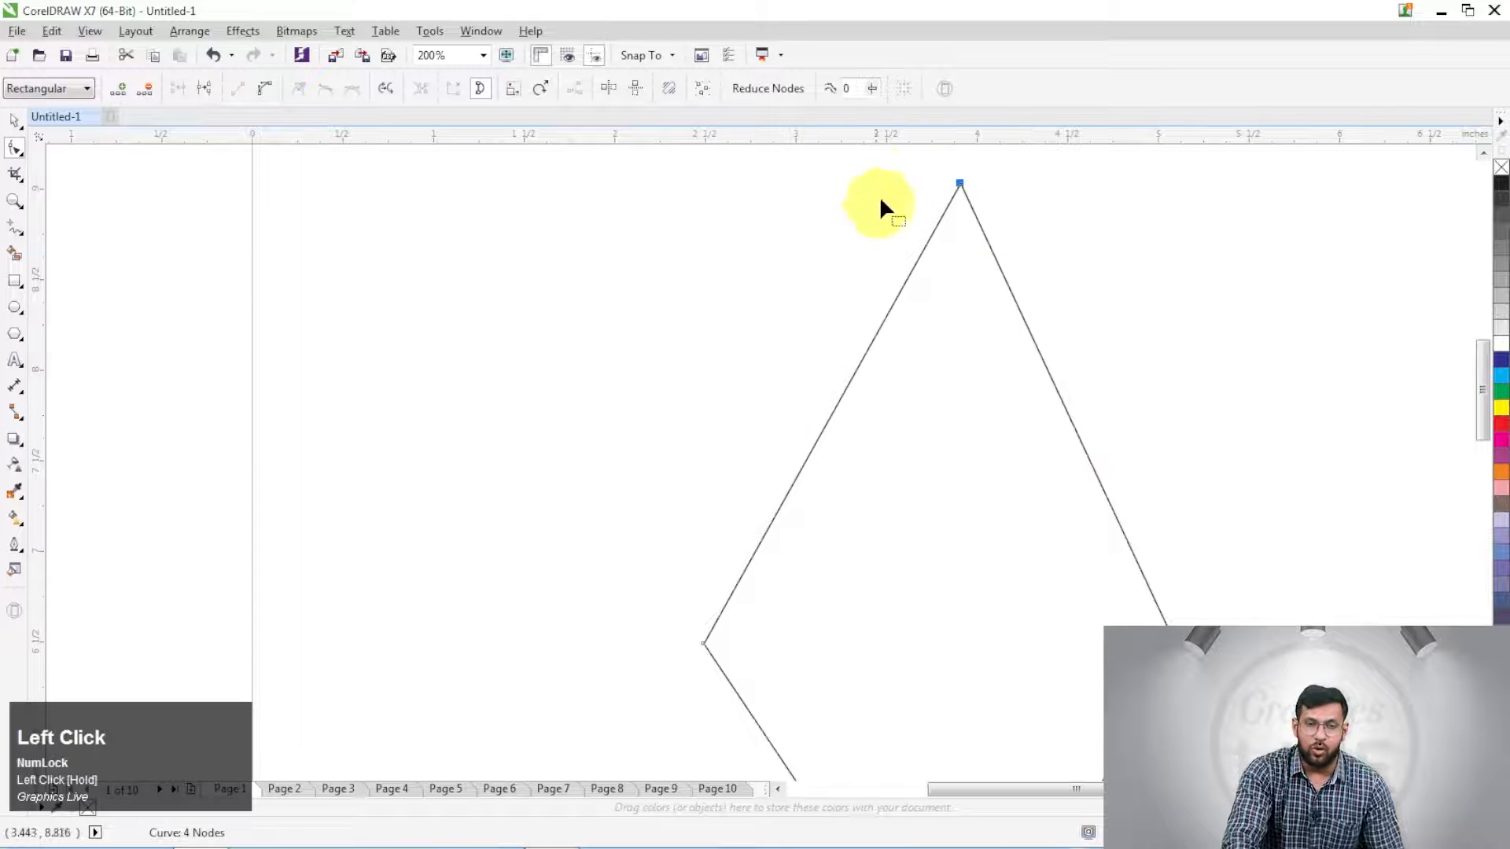
click(117, 90)
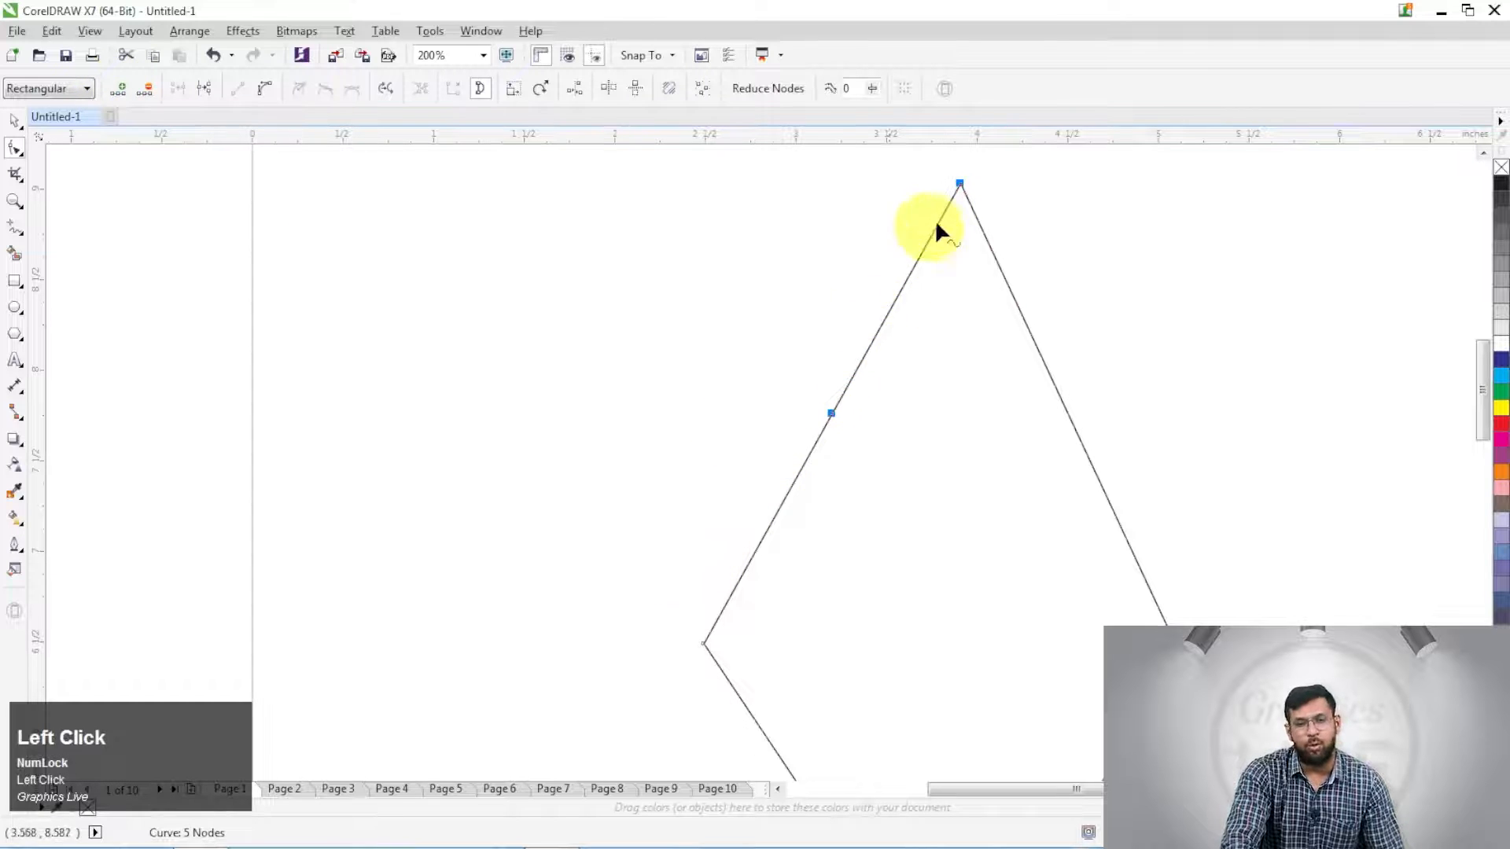
Step: Select the diamond's bottom node and add a node at the midpoint of the lower-right edge with Add Nodes
scroll(810, 427, down, 2)
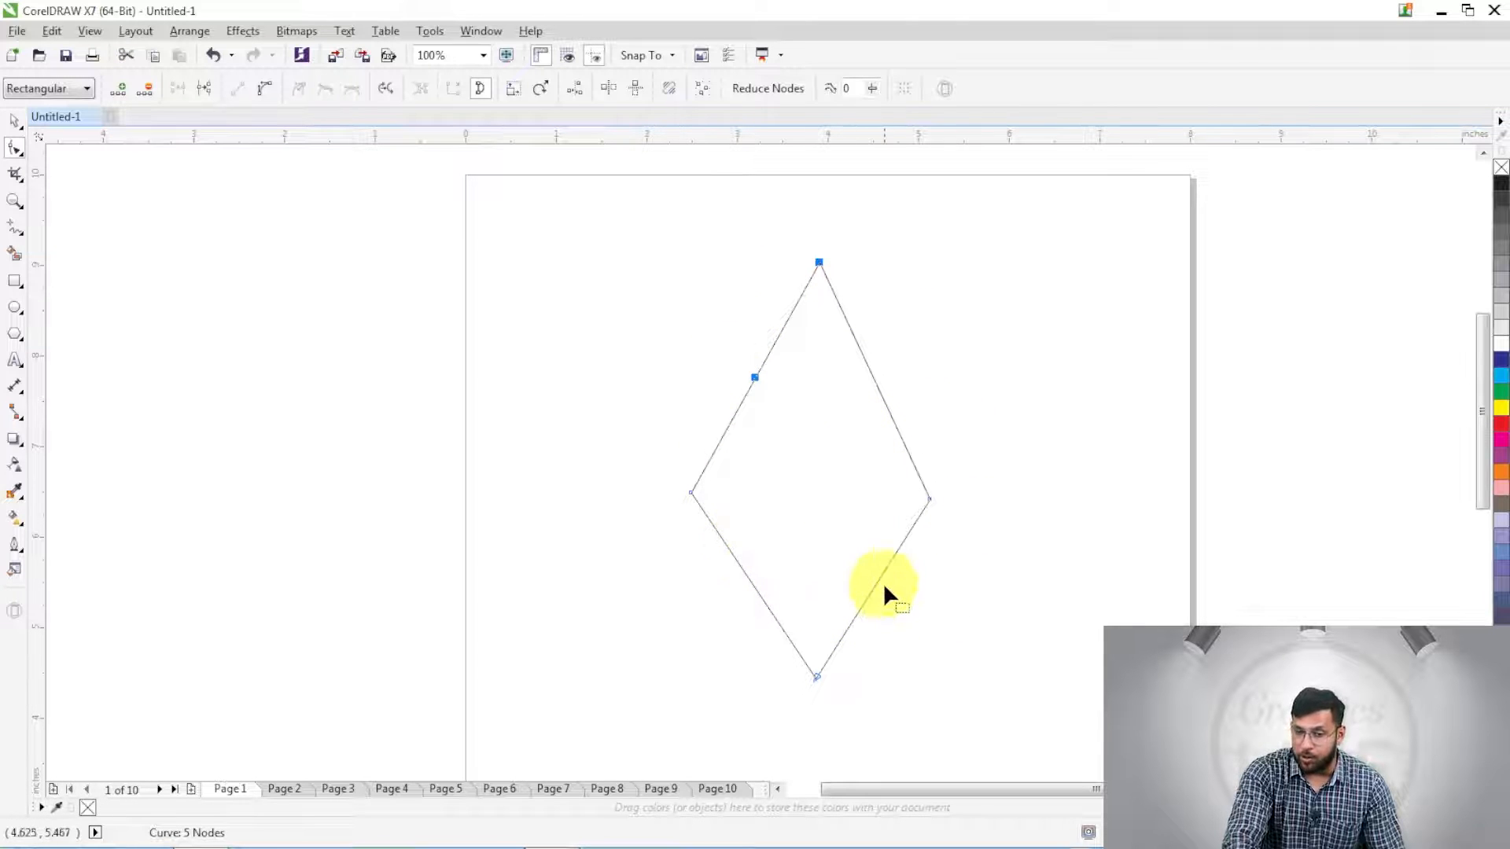
click(947, 510)
drag(948, 510, 912, 487)
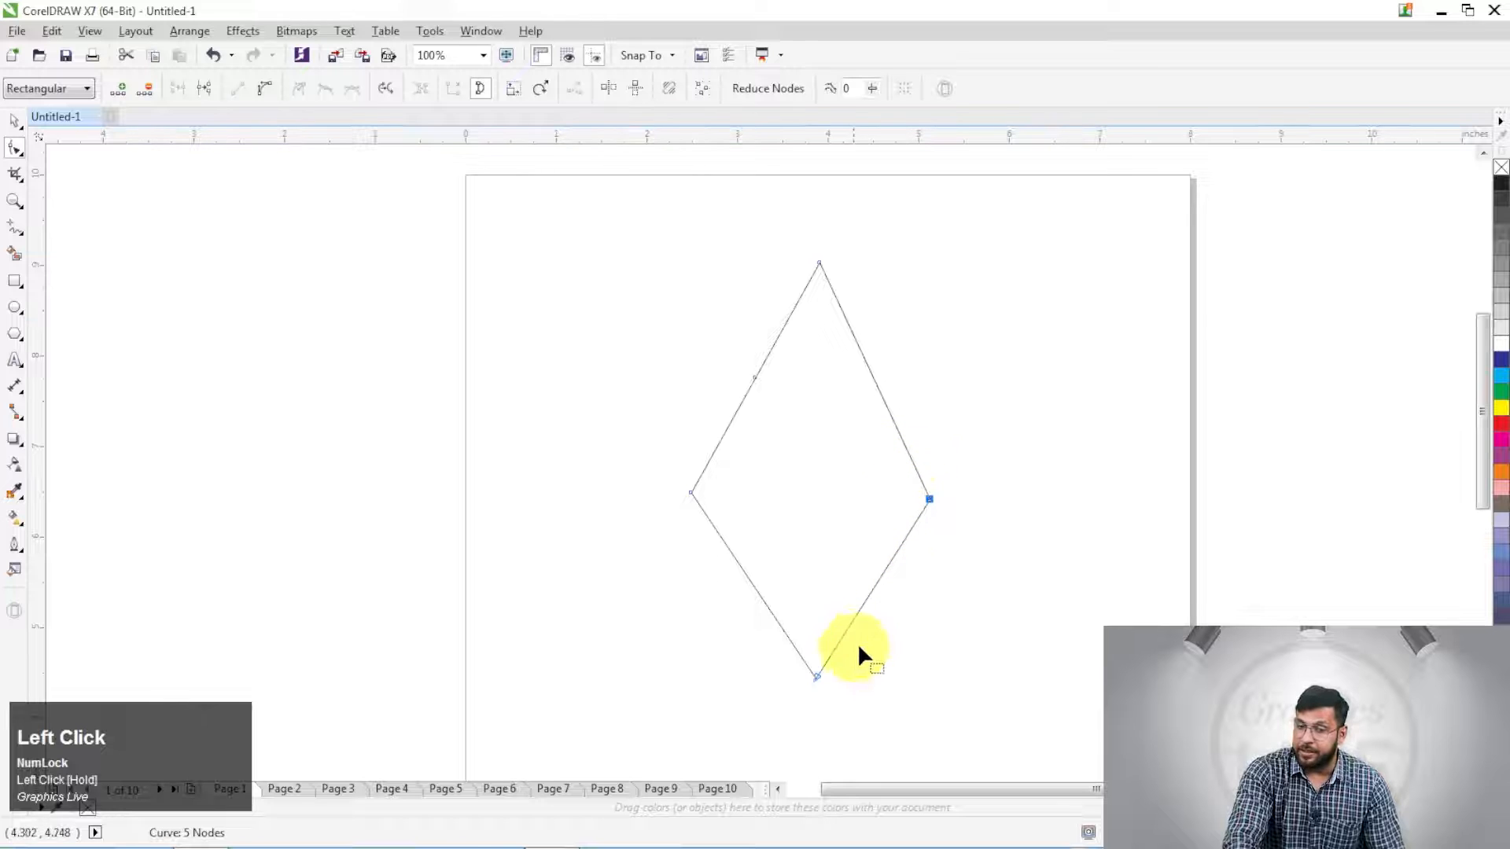
drag(835, 708, 796, 650)
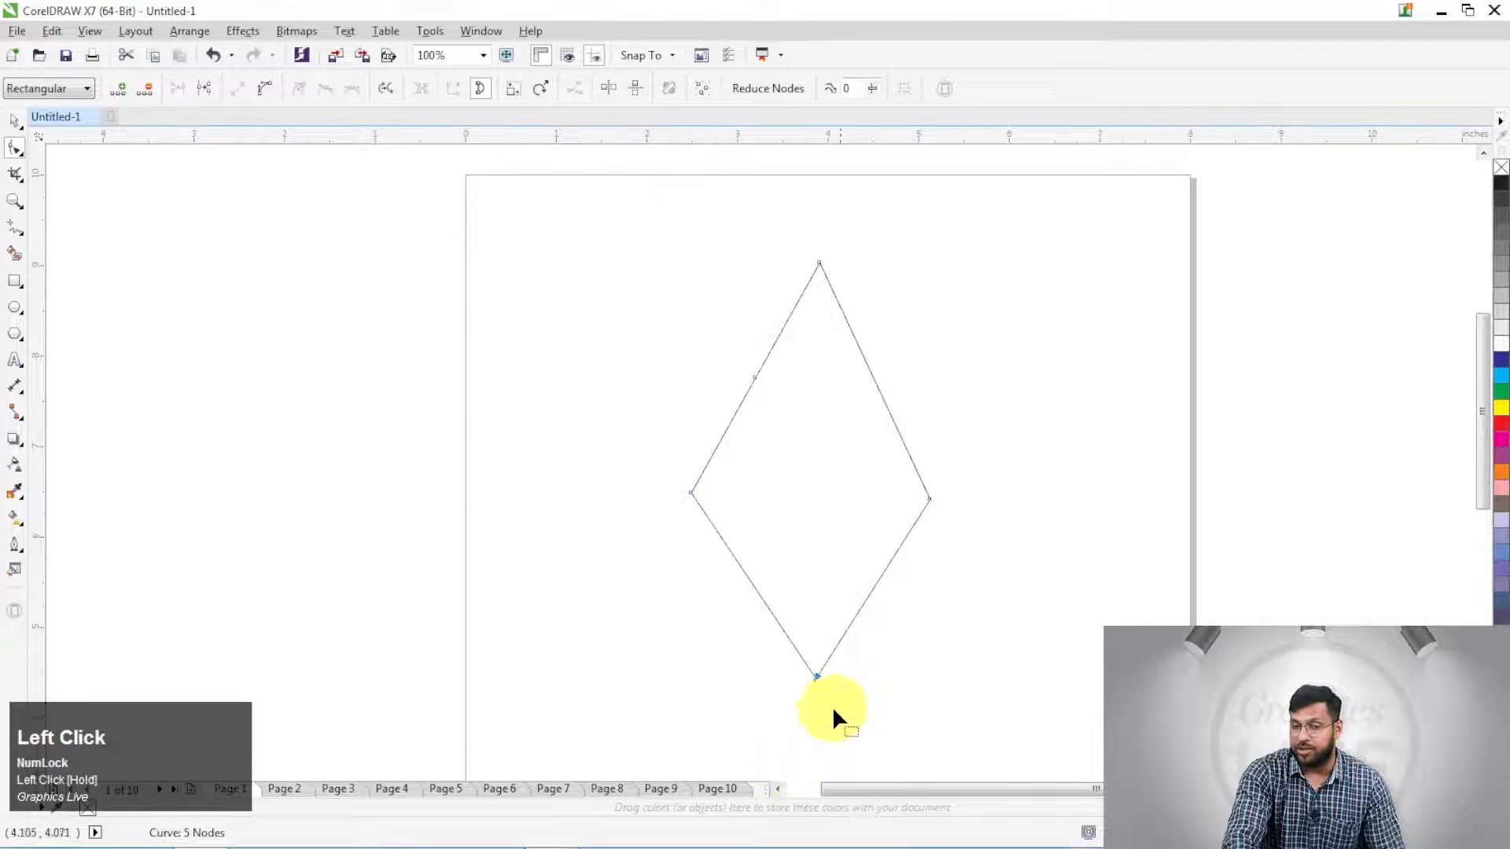
click(931, 498)
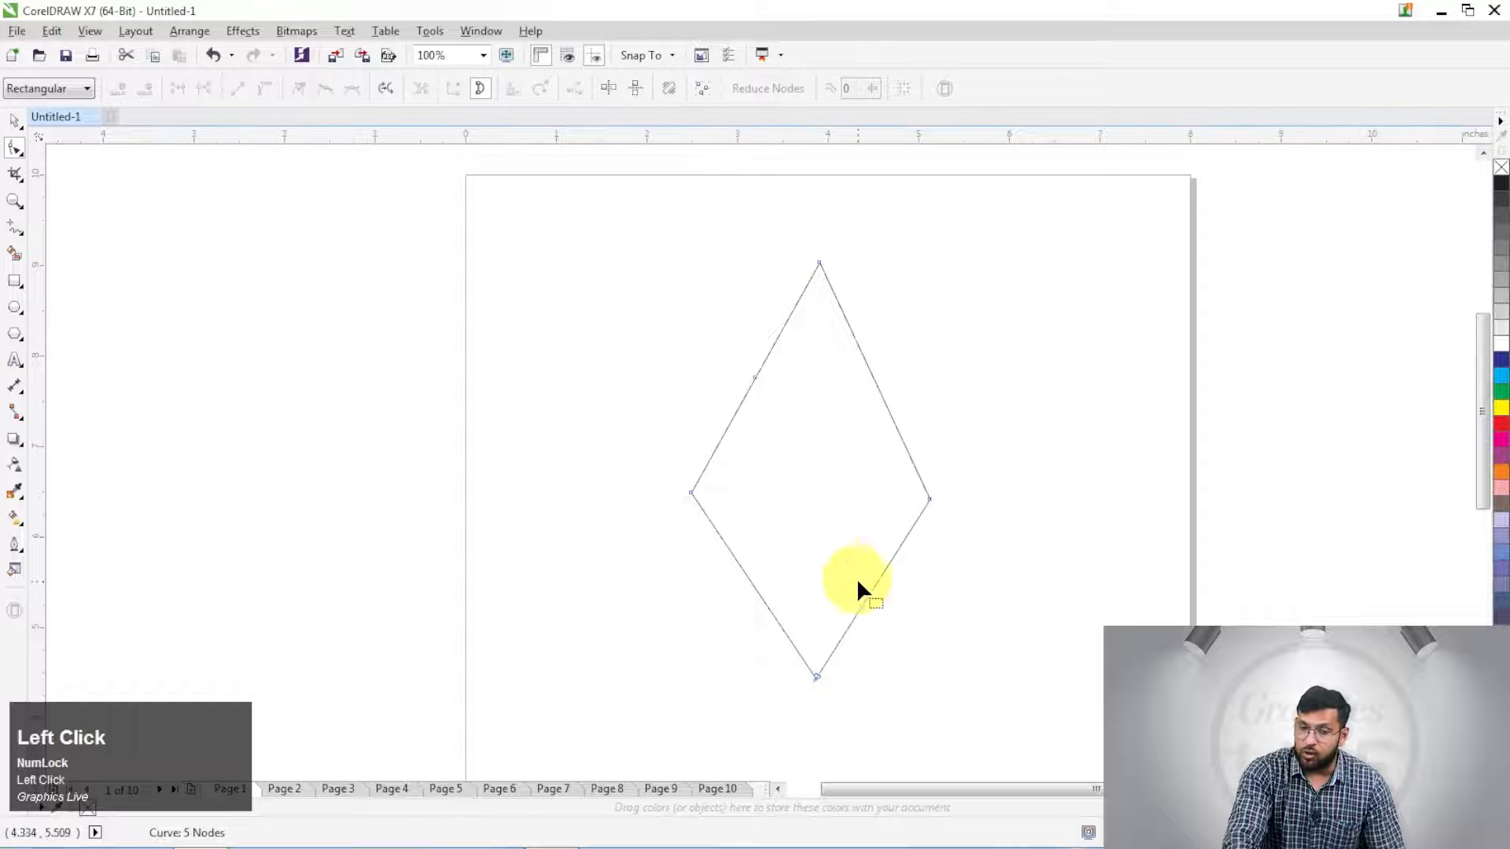
drag(840, 712, 796, 642)
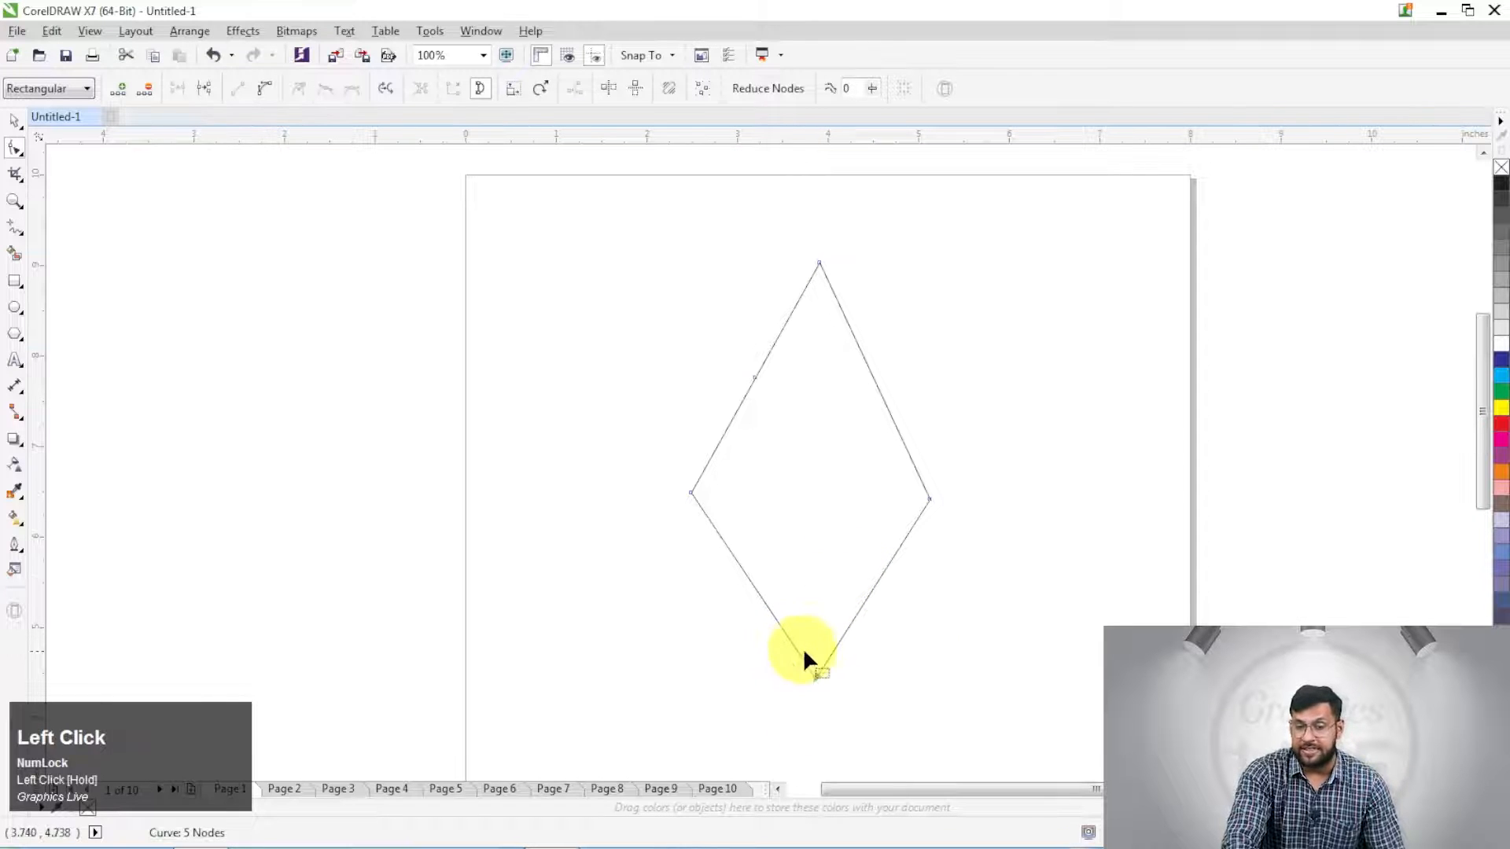
click(118, 96)
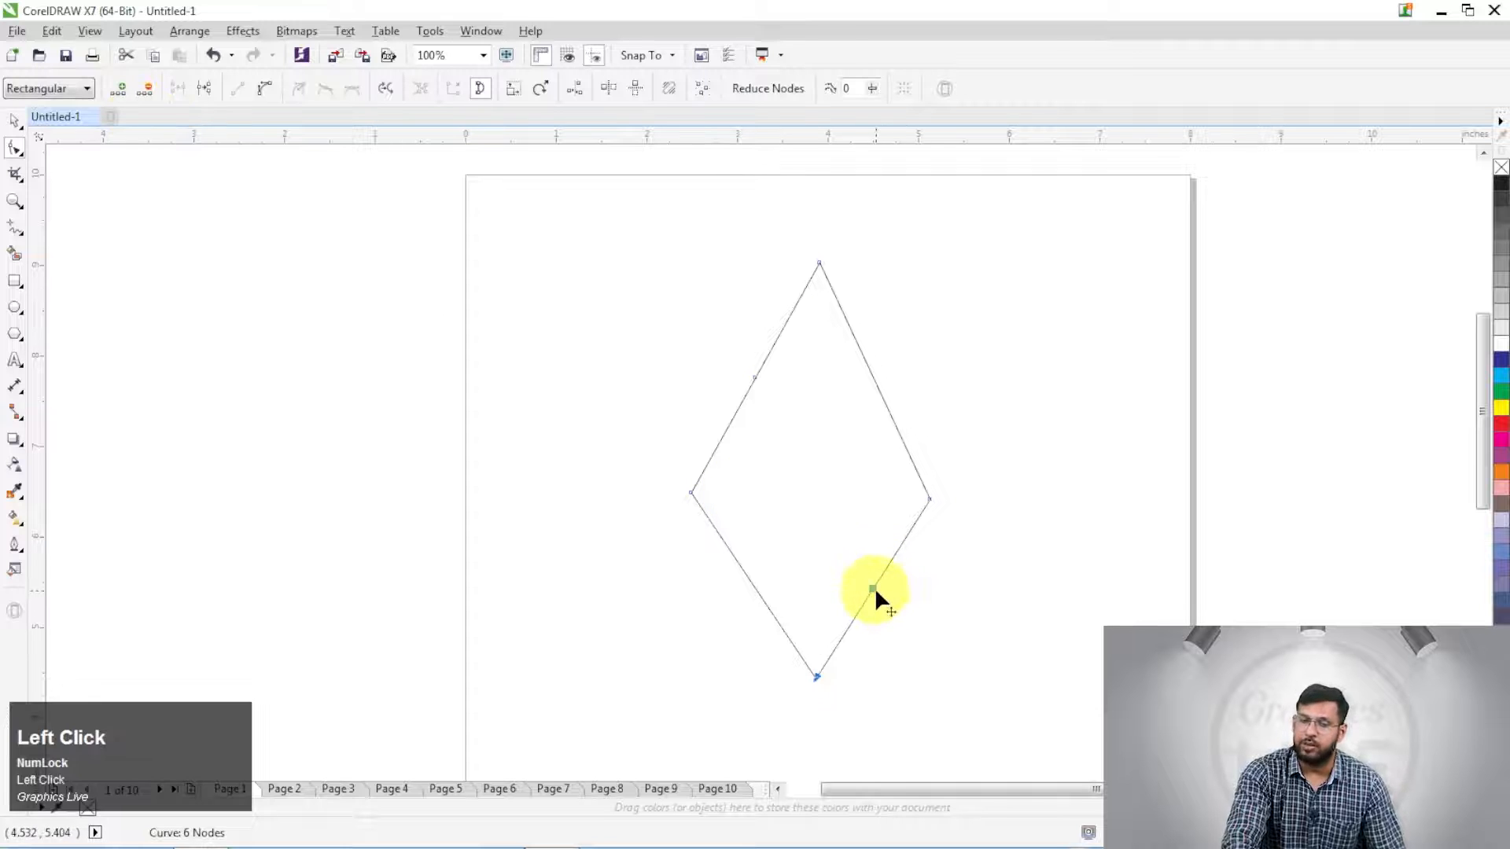
Step: Try moving the new lower-right node together with the bottom node up and to the left, and undo the move
drag(875, 584, 841, 542)
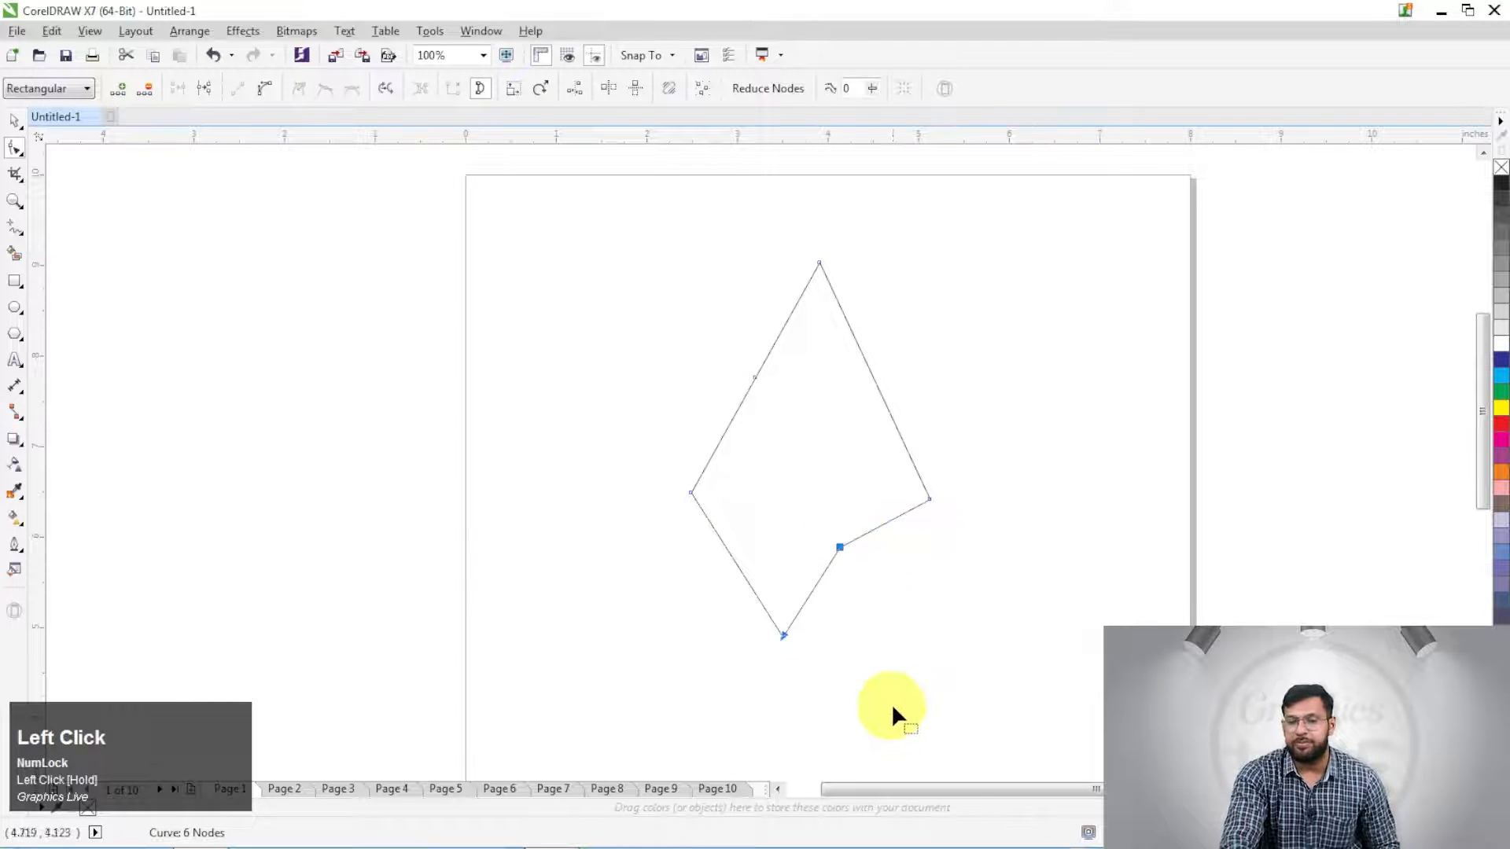
key(ctrl+z)
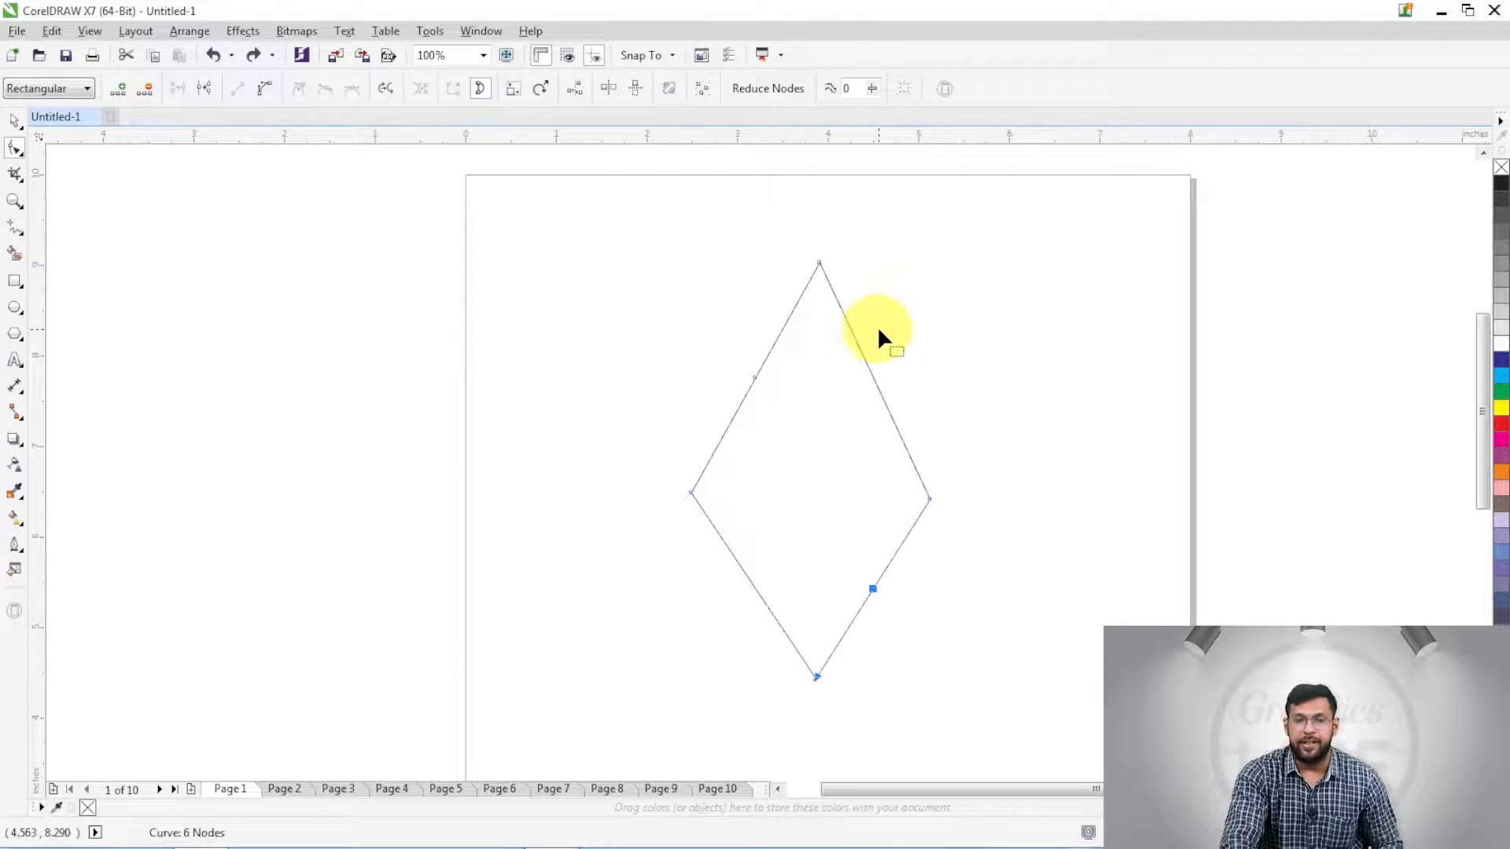
Step: Delete the midpoint node on the diamond's upper-left edge with the Shape tool, and remove the whole diamond from the page
key(ctrl+space)
click(837, 375)
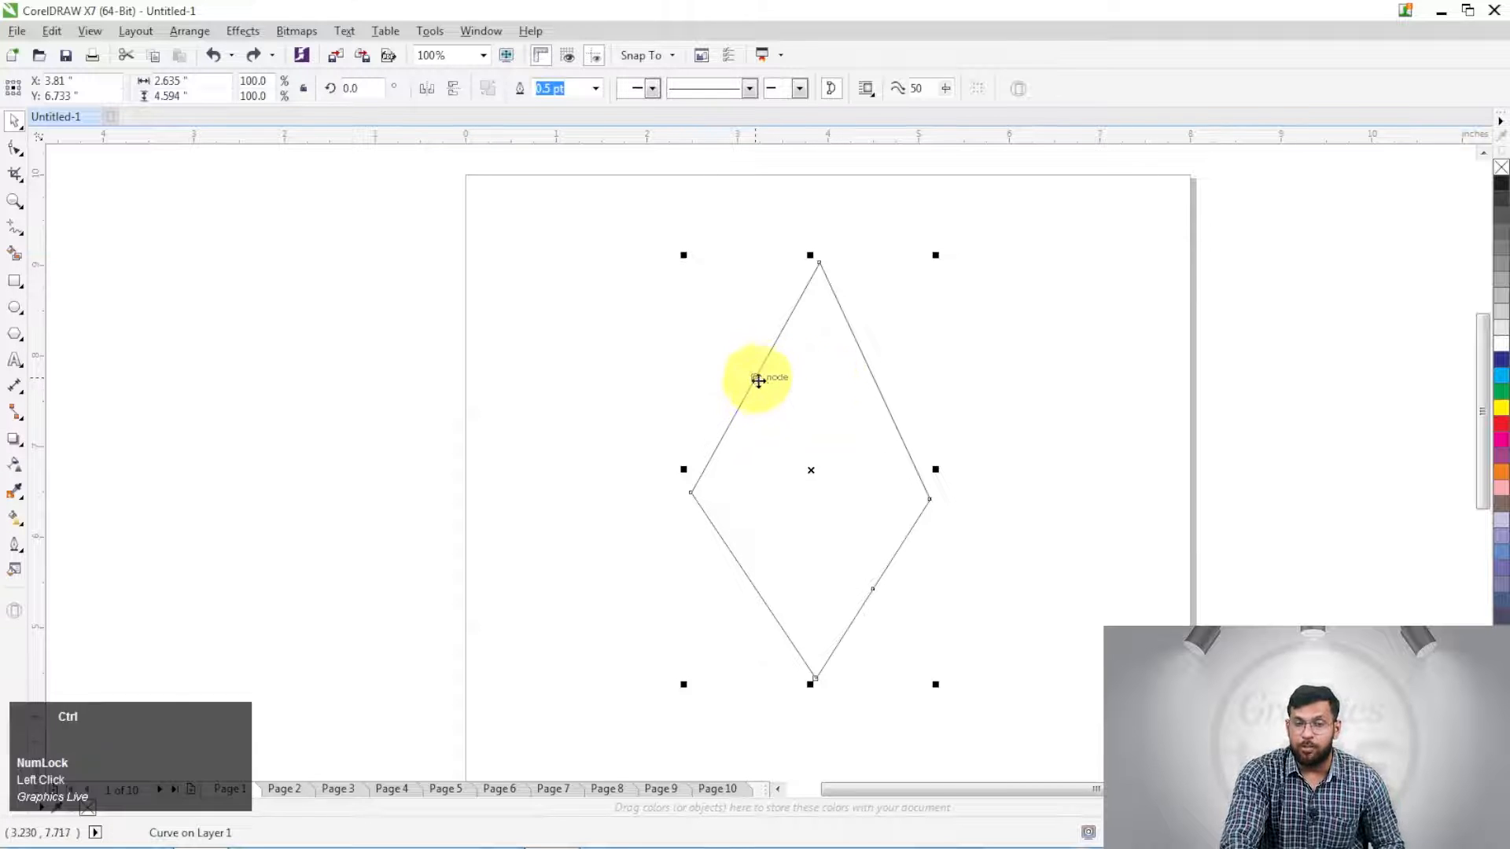
scroll(757, 381, up, 1)
key(space)
drag(675, 361, 800, 418)
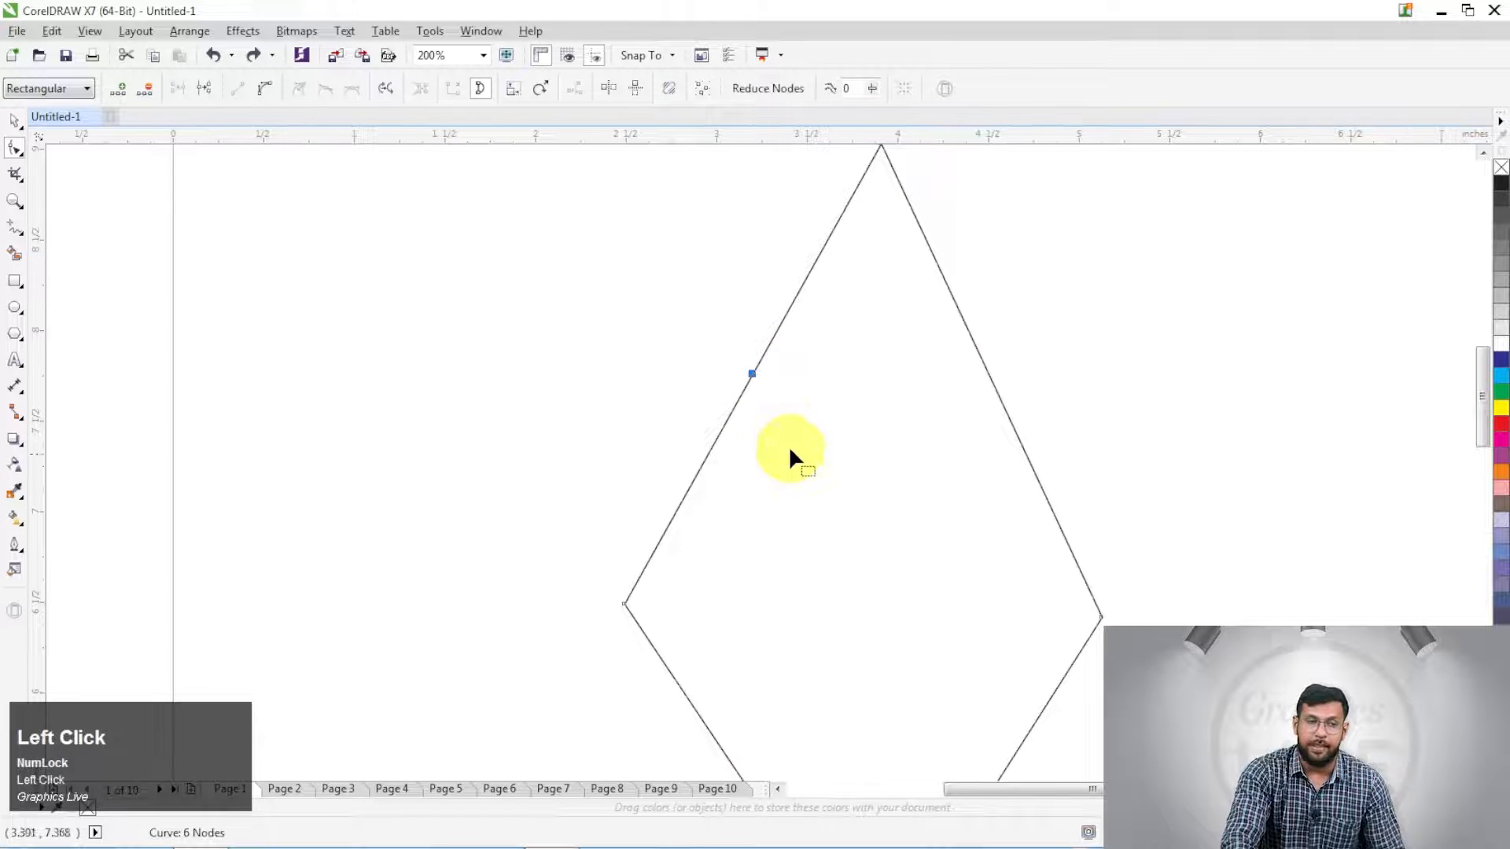
click(145, 100)
scroll(647, 301, down, 1)
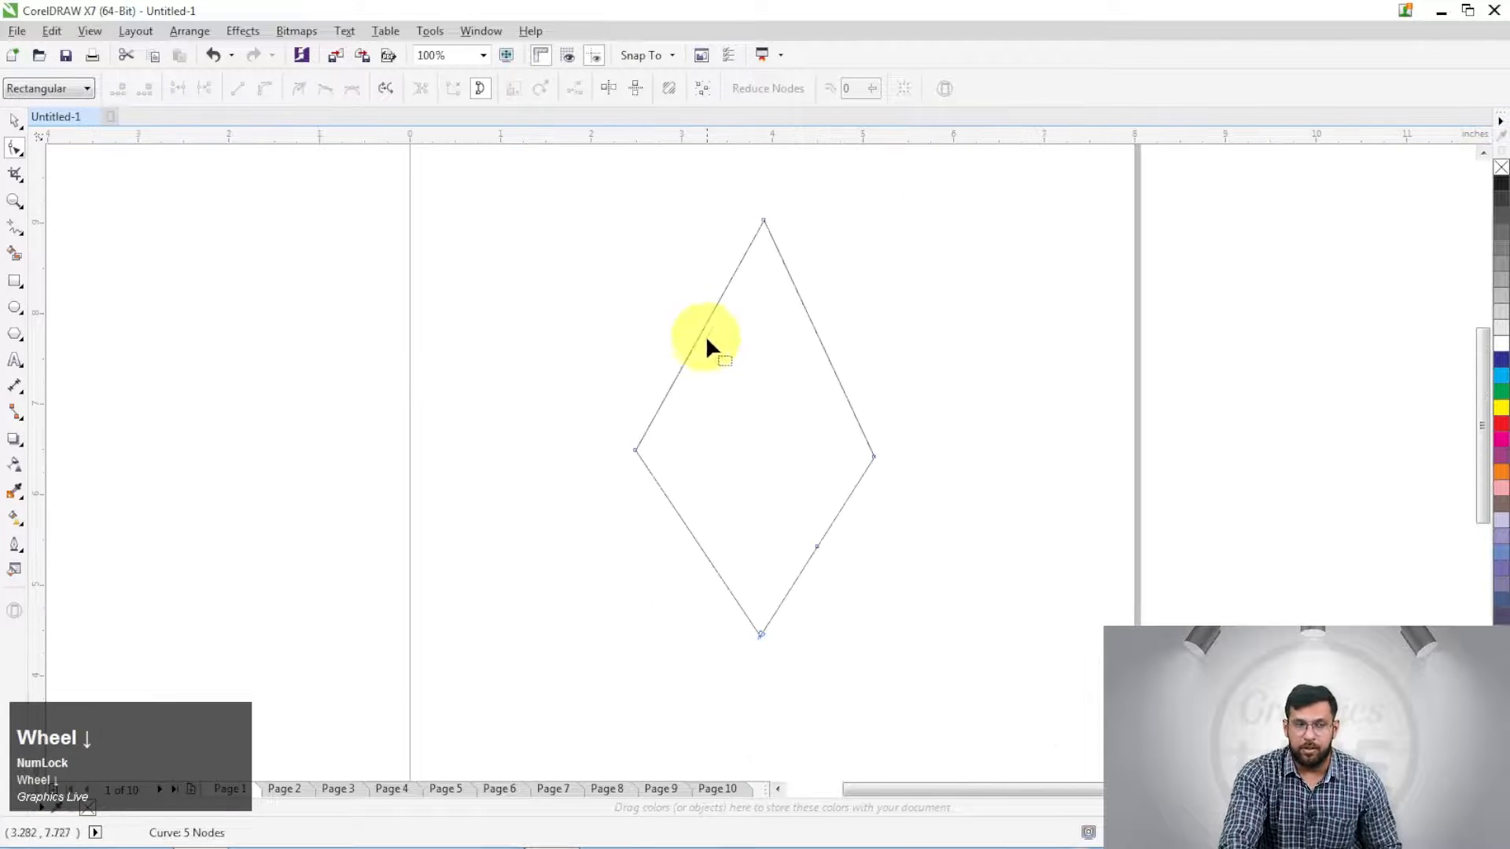
click(14, 121)
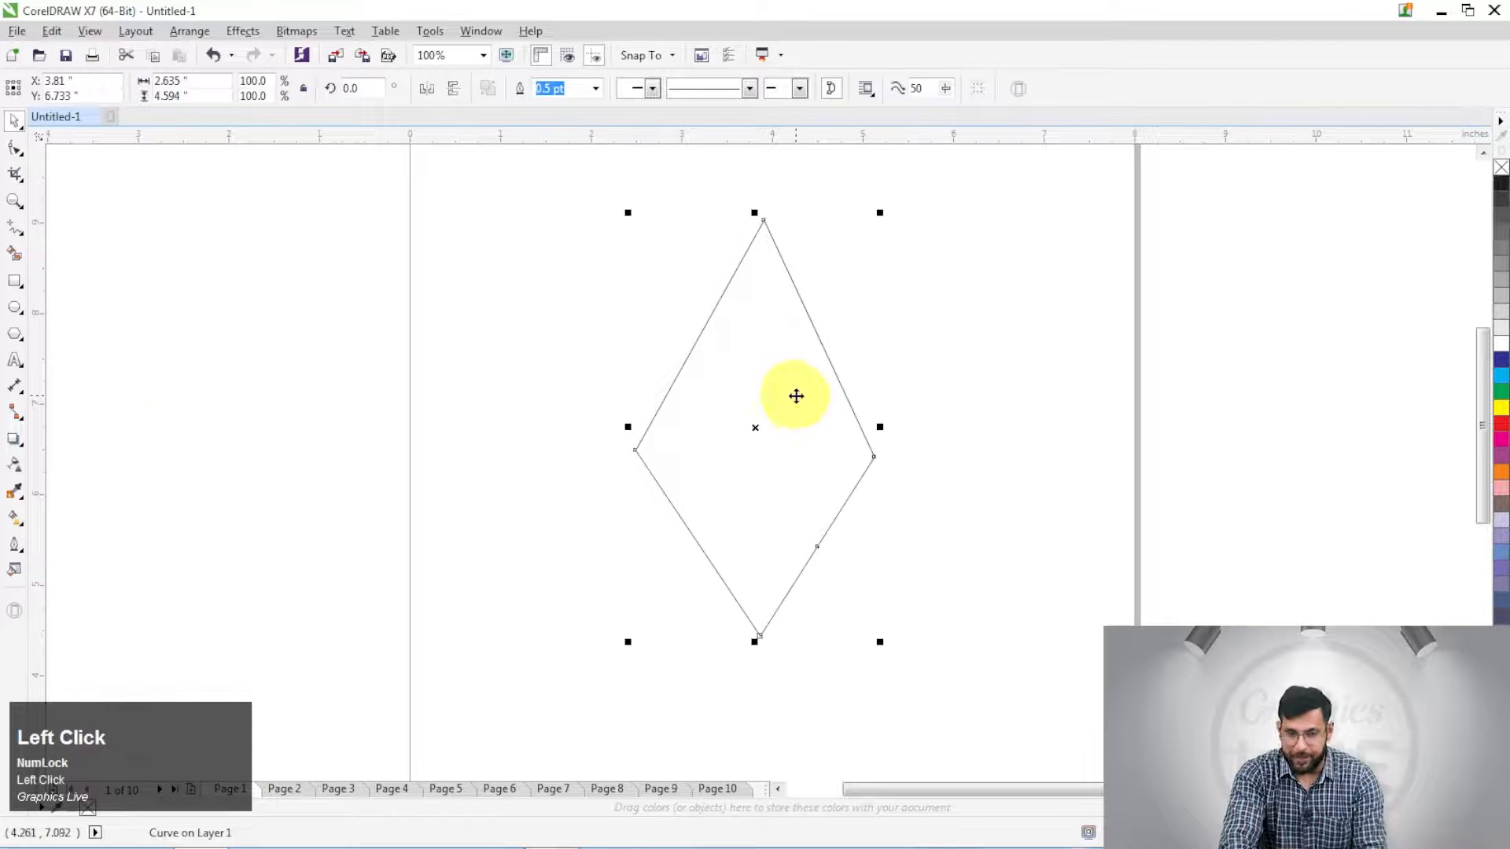
key(Delete)
Step: Start a Pen tool outline with a small rounded hump followed by a wide arch, about 2.6 inches wide overall, ending in a corner node
scroll(503, 358, up, 1)
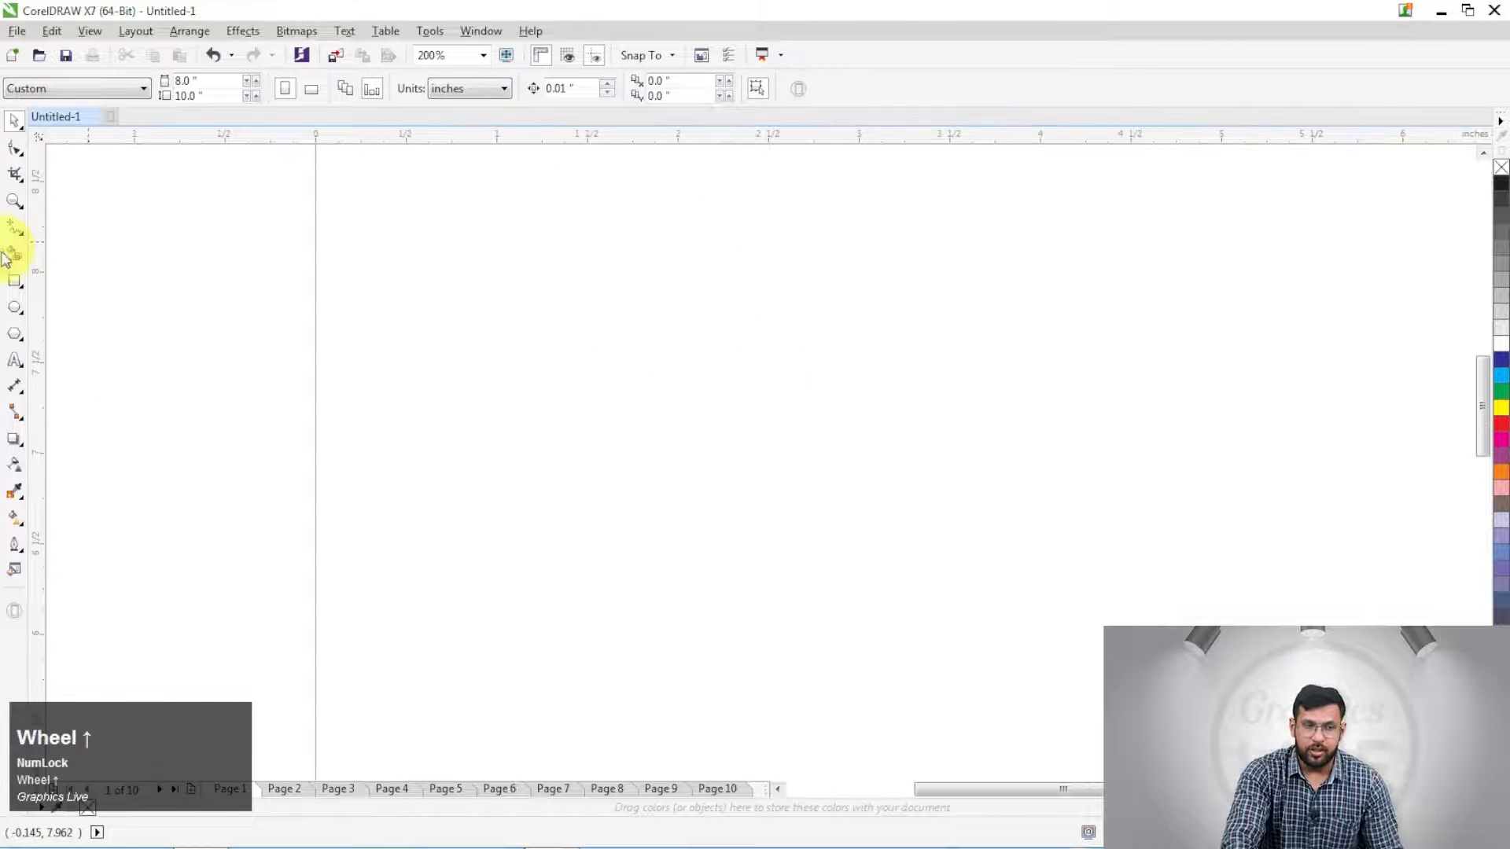
click(16, 228)
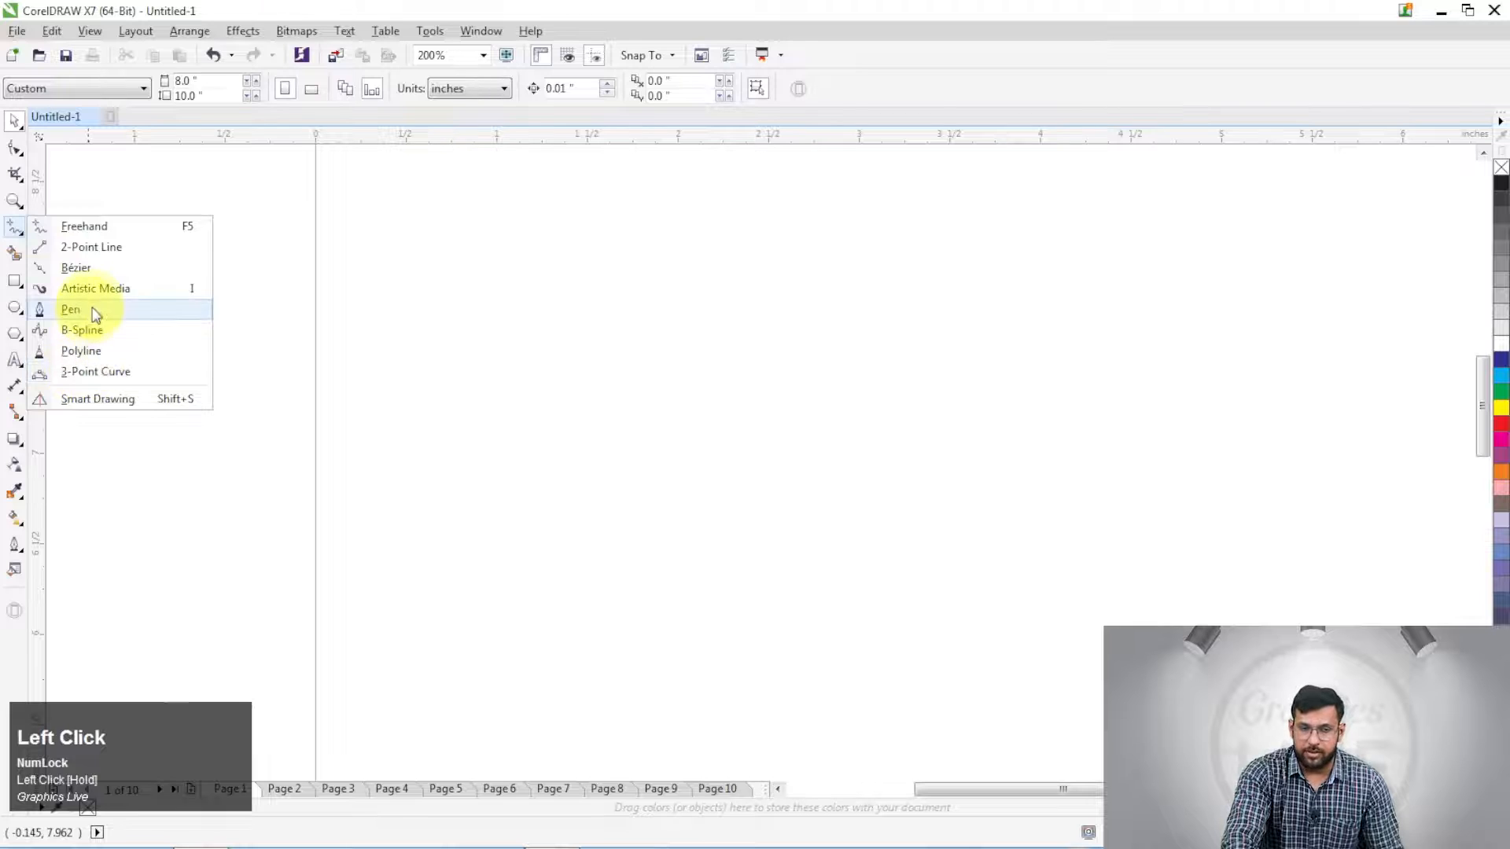
click(96, 310)
click(632, 380)
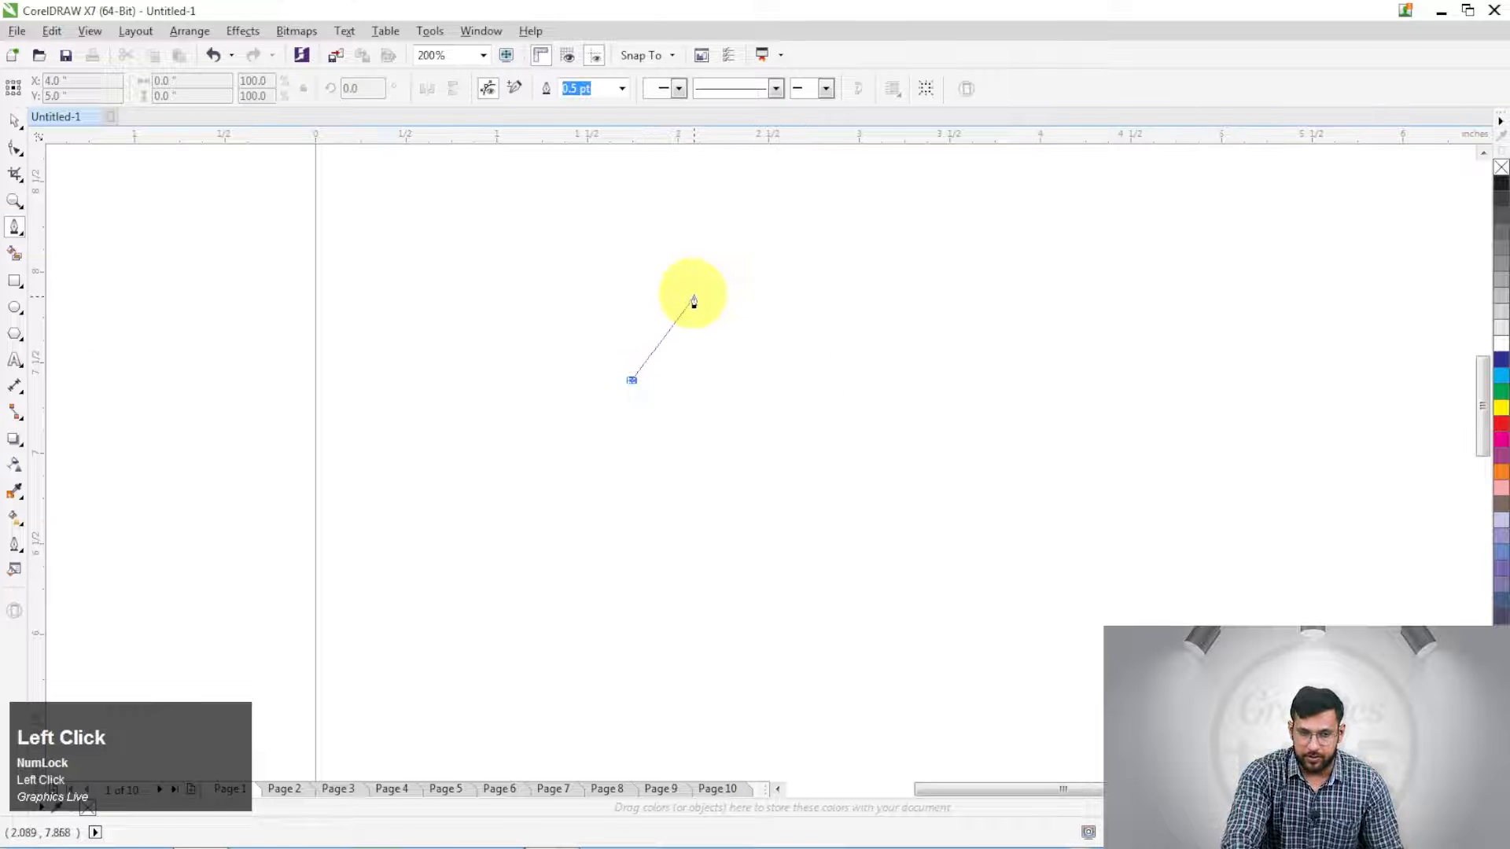
drag(694, 302, 752, 288)
click(749, 393)
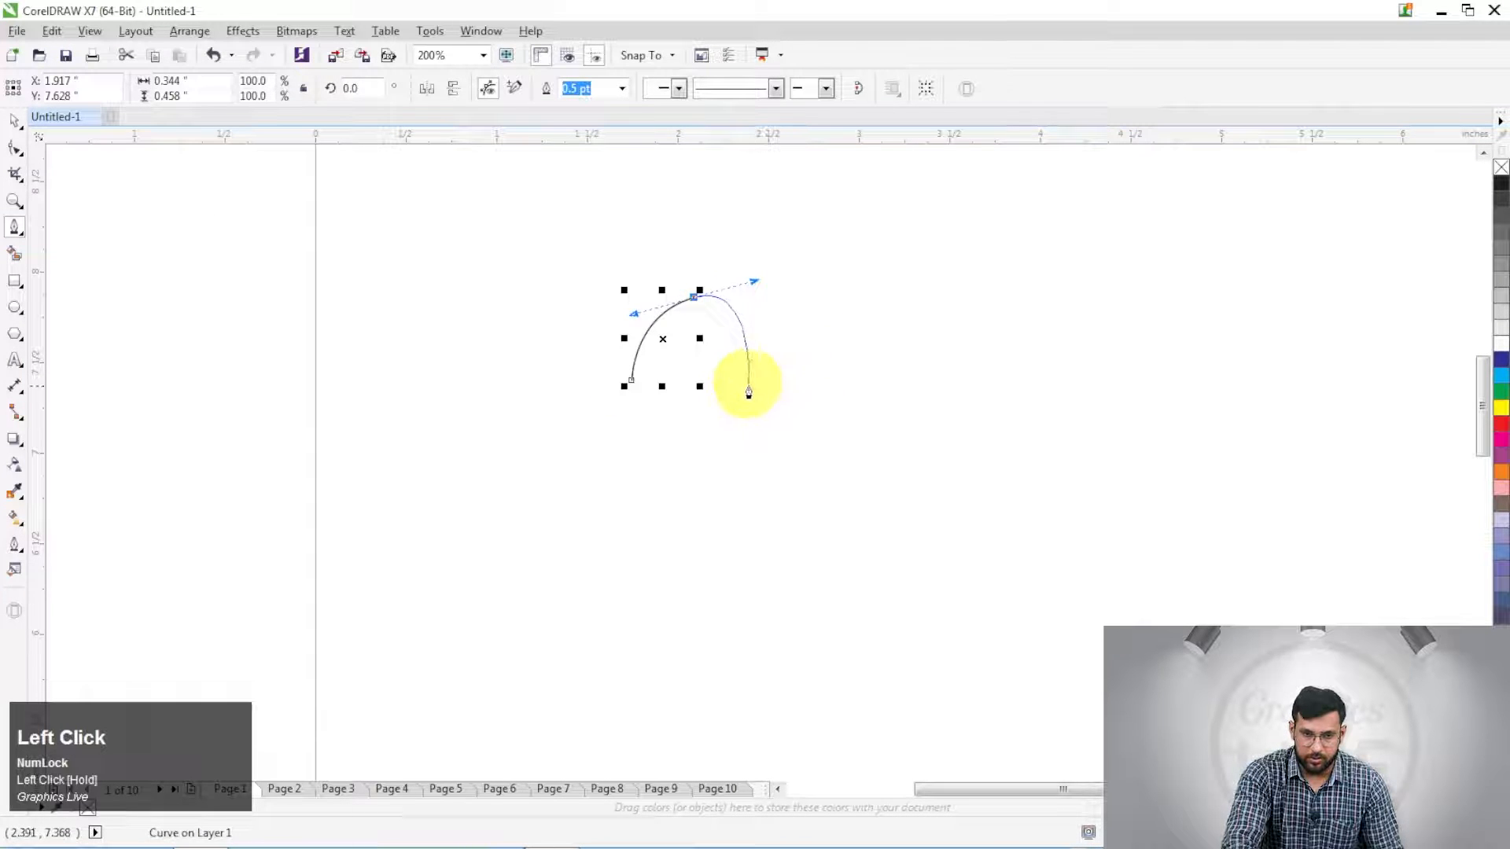
mouse_move(748, 393)
mouse_down()
mouse_move(769, 393)
mouse_move(758, 383)
mouse_up()
drag(1103, 378, 1288, 585)
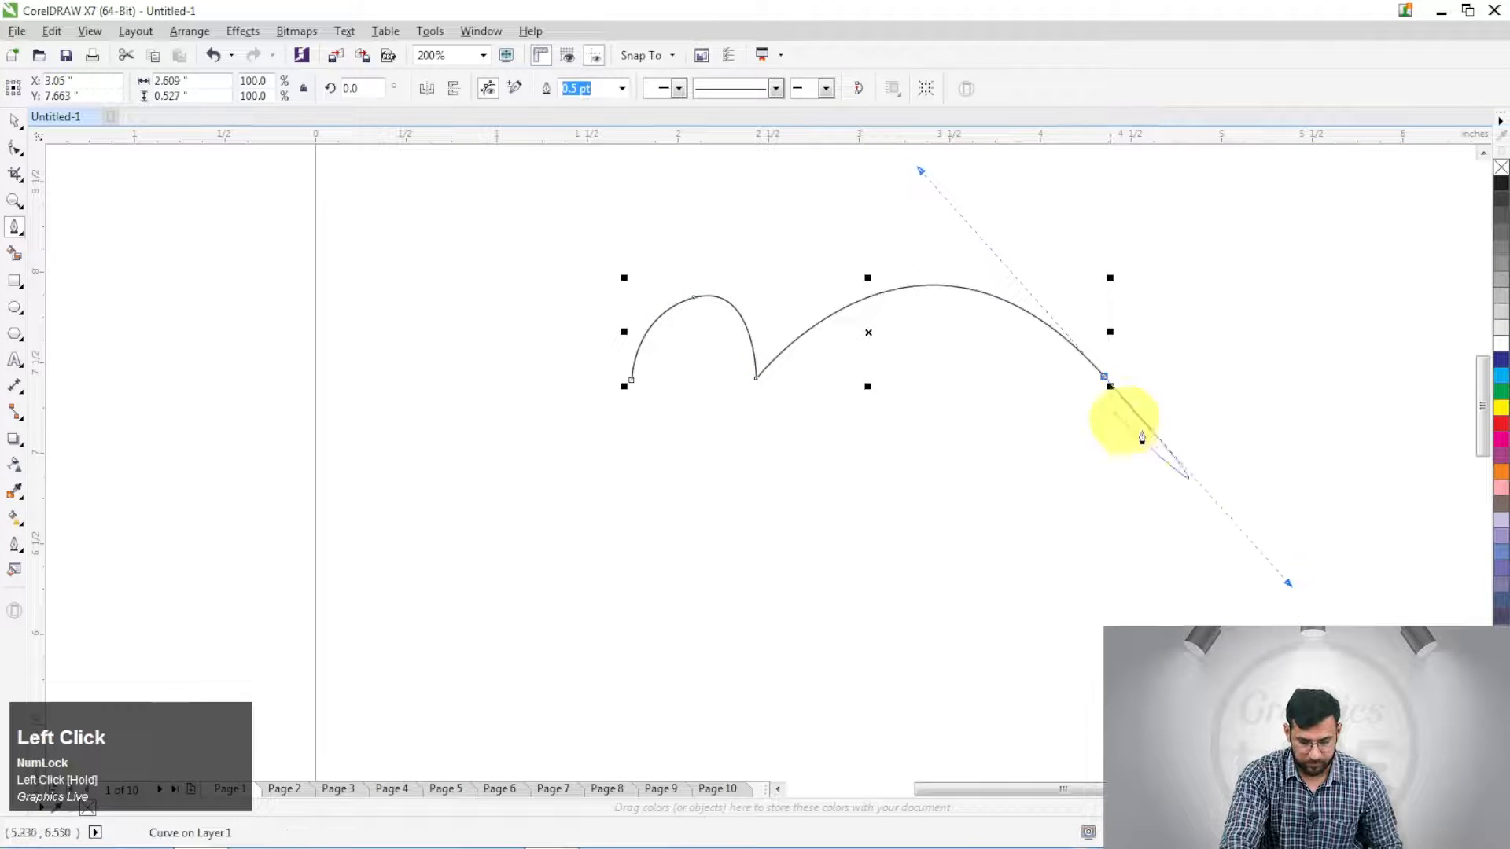
alt+click(1103, 379)
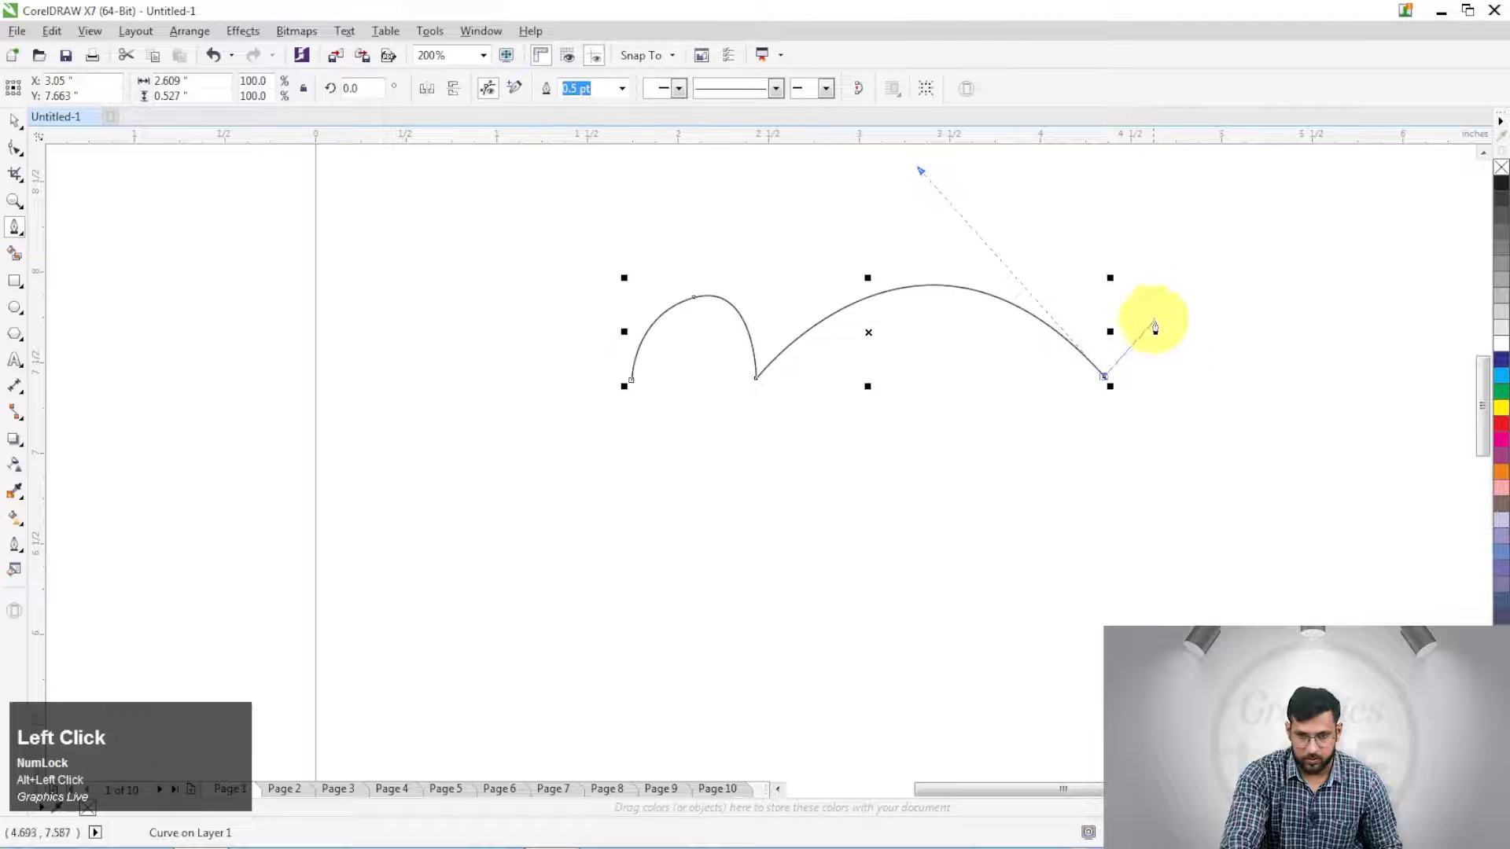
Step: Add a narrow hump after the arch and close the outline with a straight base, about 3.03 by 0.82 inches overall
drag(1145, 279, 1192, 294)
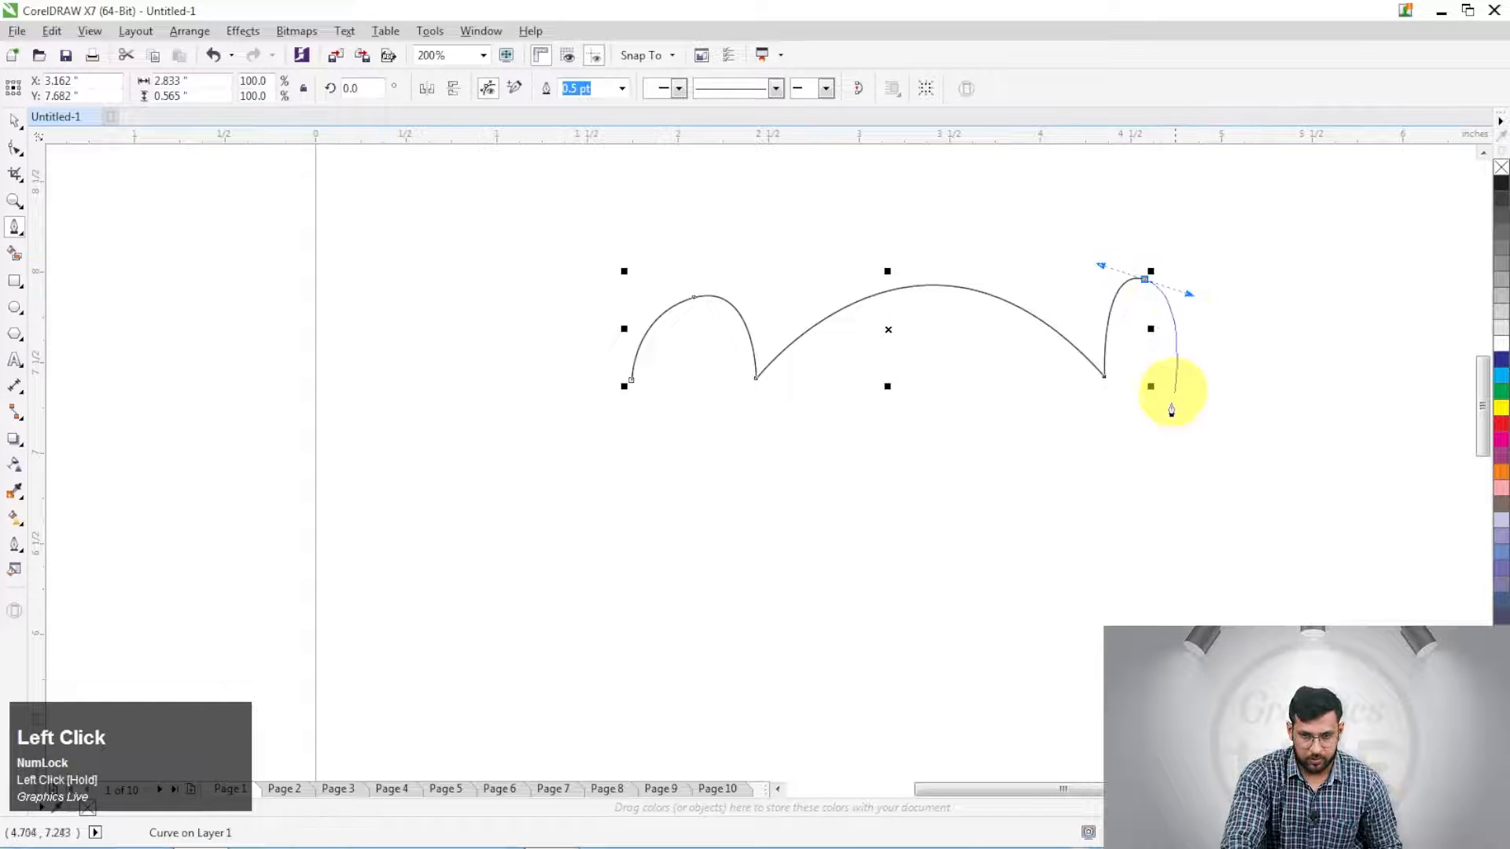
click(1178, 378)
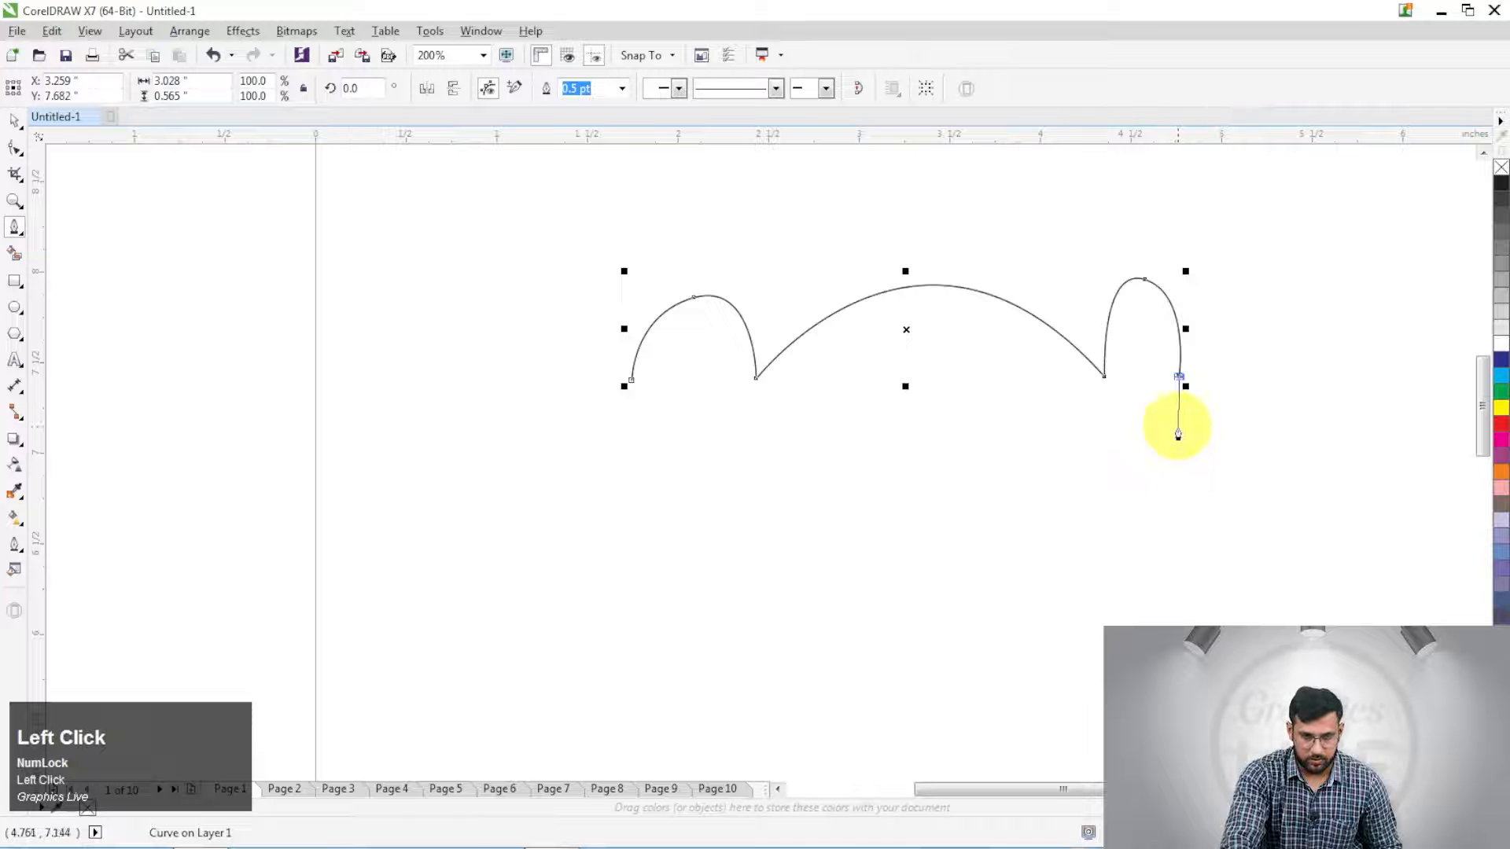
click(1178, 426)
click(668, 426)
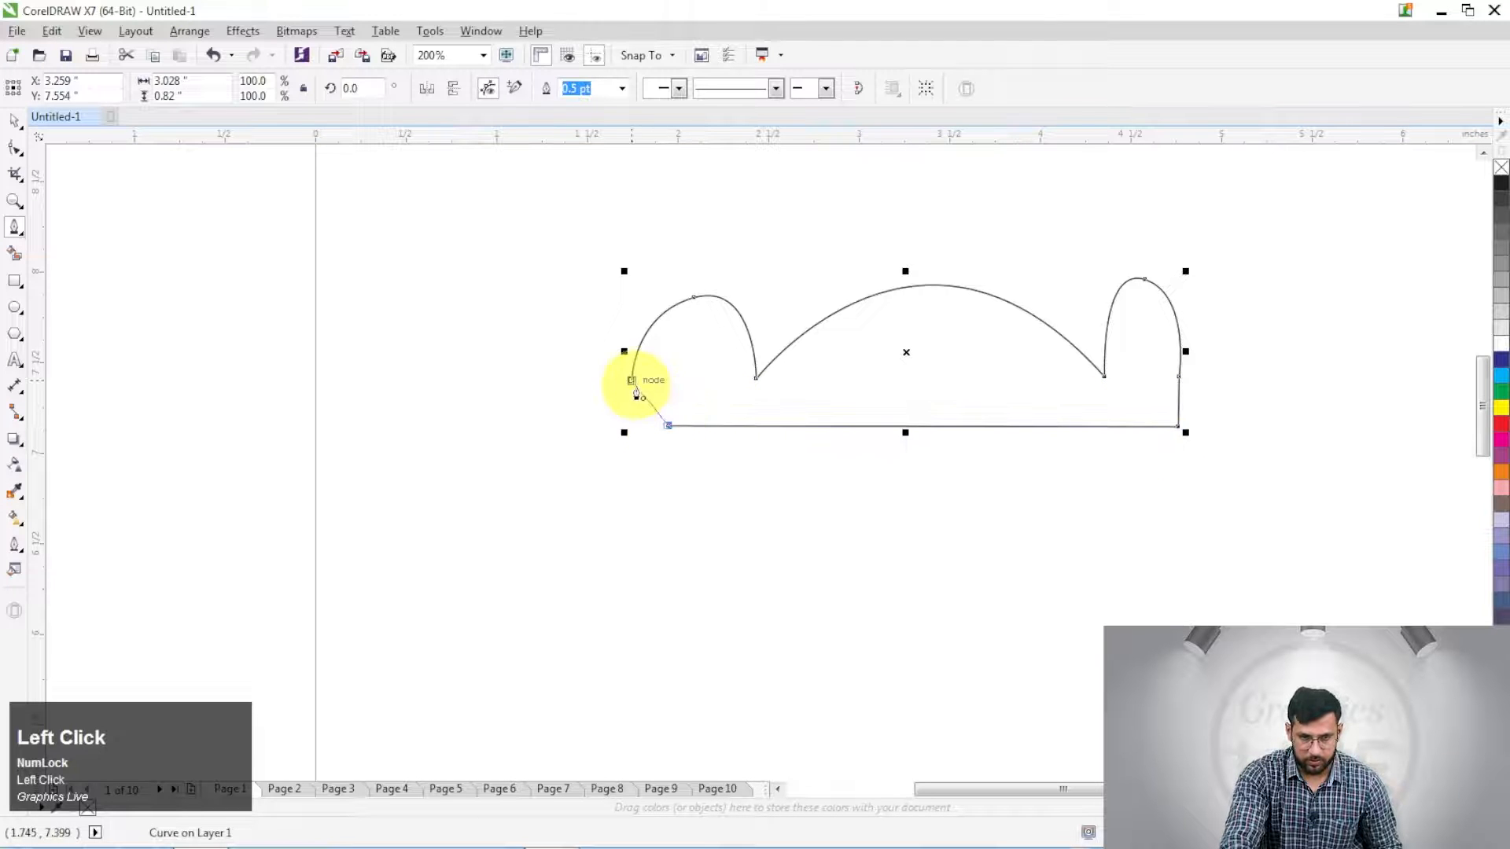
drag(637, 392, 627, 418)
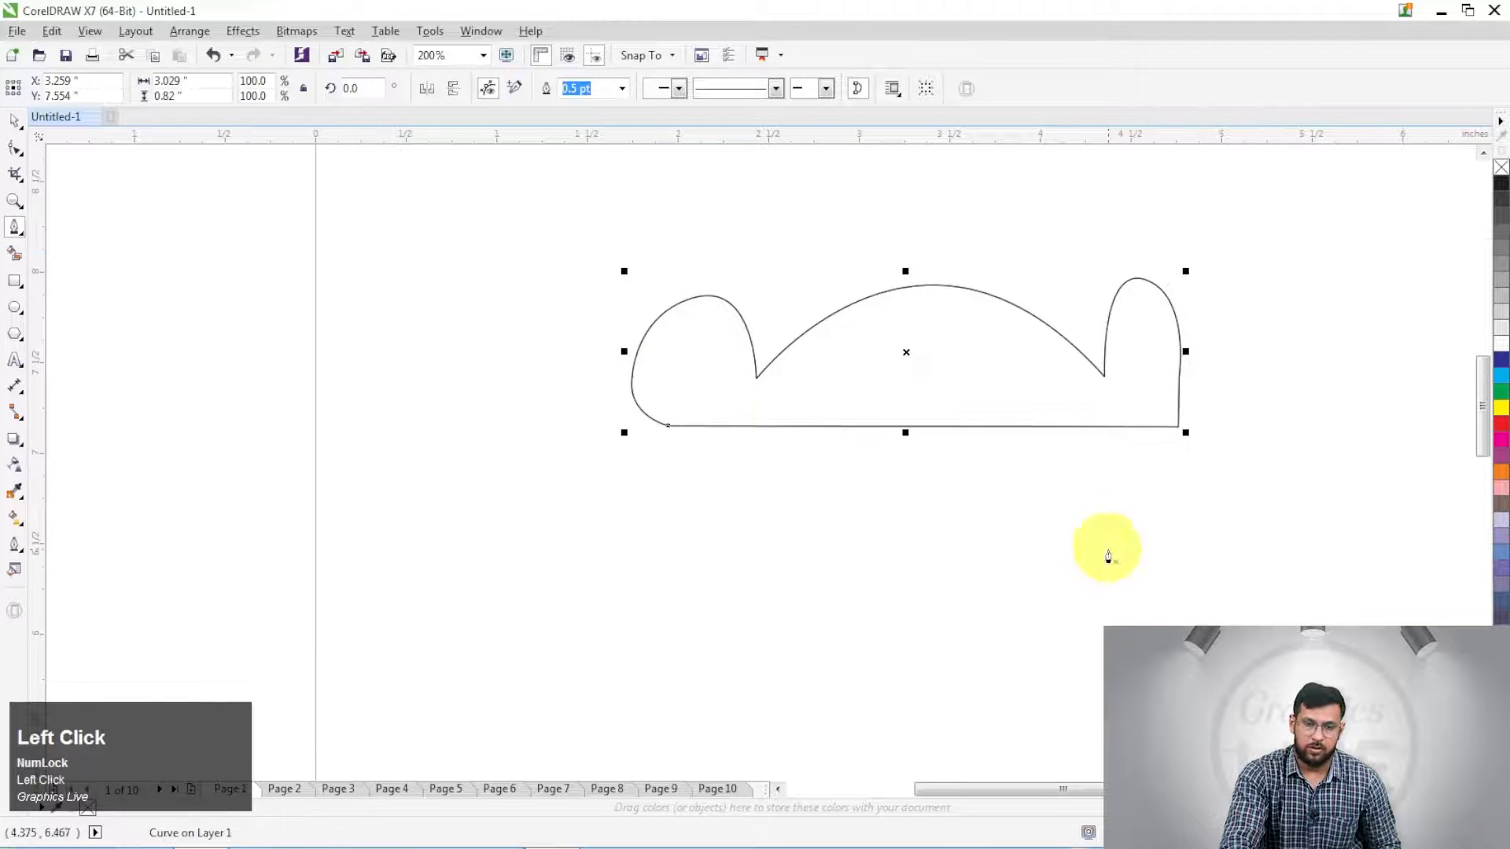
Step: Scale the closed outline to 120.5% and position it at about X 3.183, Y 7.127 inches
drag(1108, 550, 1105, 532)
key(ctrl+space)
drag(913, 305, 998, 405)
drag(1196, 351, 1012, 405)
scroll(985, 398, up, 1)
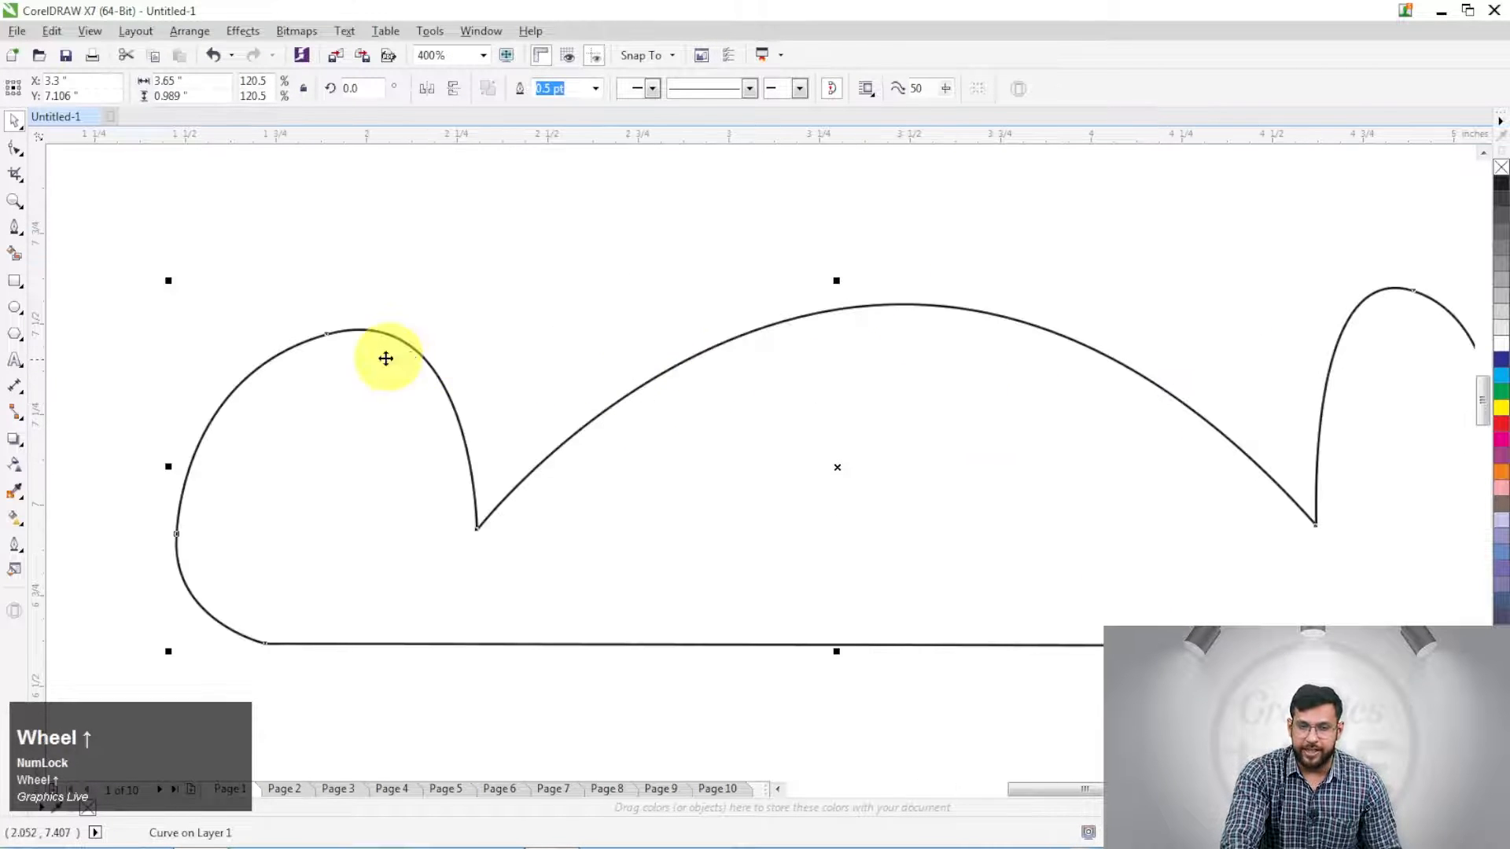
drag(859, 496, 817, 488)
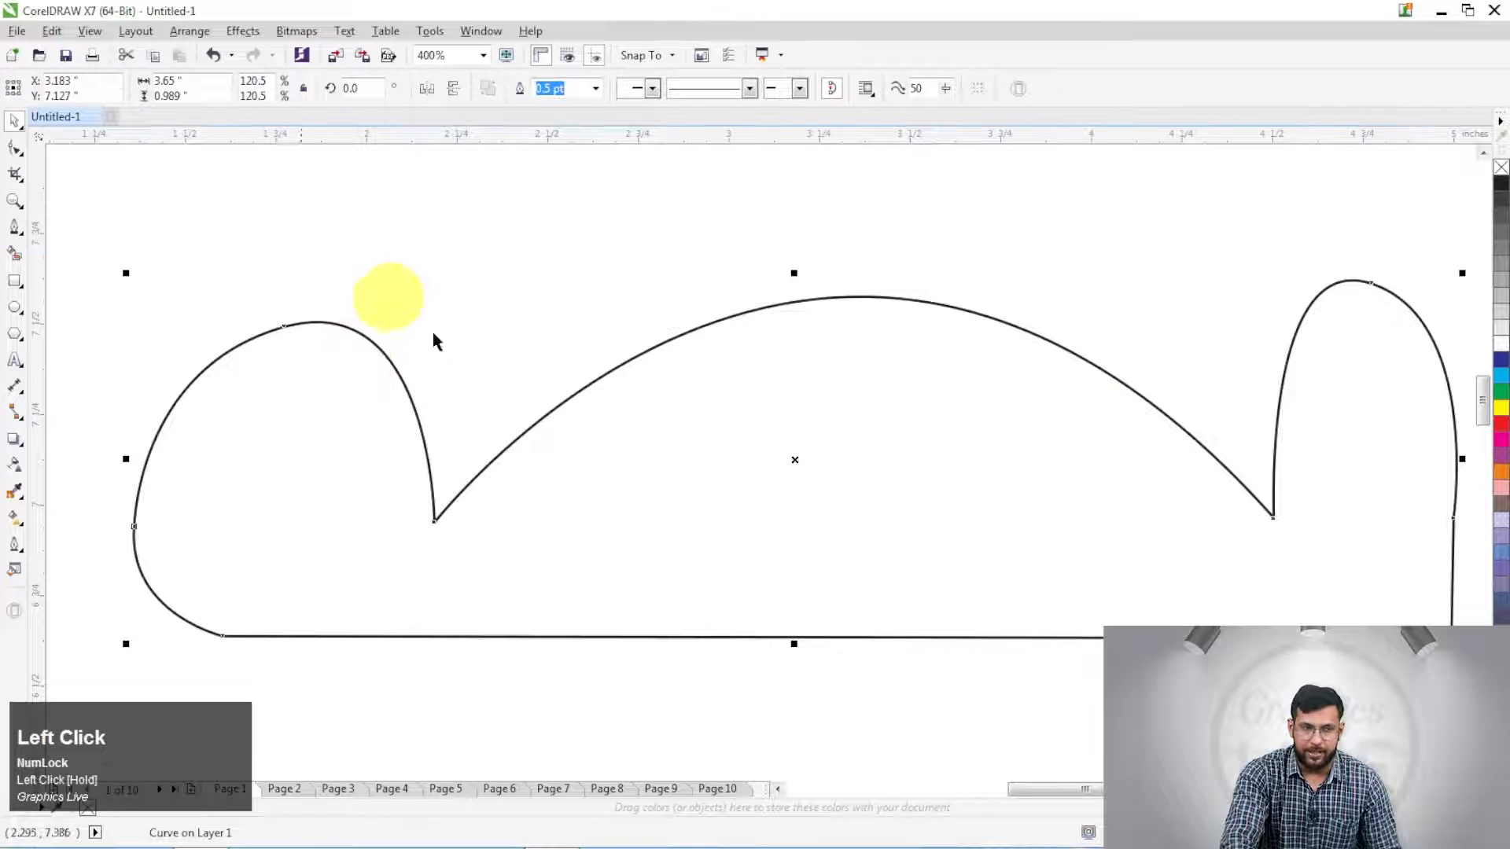
Step: Select all the nodes of the closed outline with the Shape tool
click(14, 147)
scroll(422, 307, down, 1)
drag(261, 259, 663, 460)
scroll(349, 346, up, 1)
scroll(343, 350, down, 1)
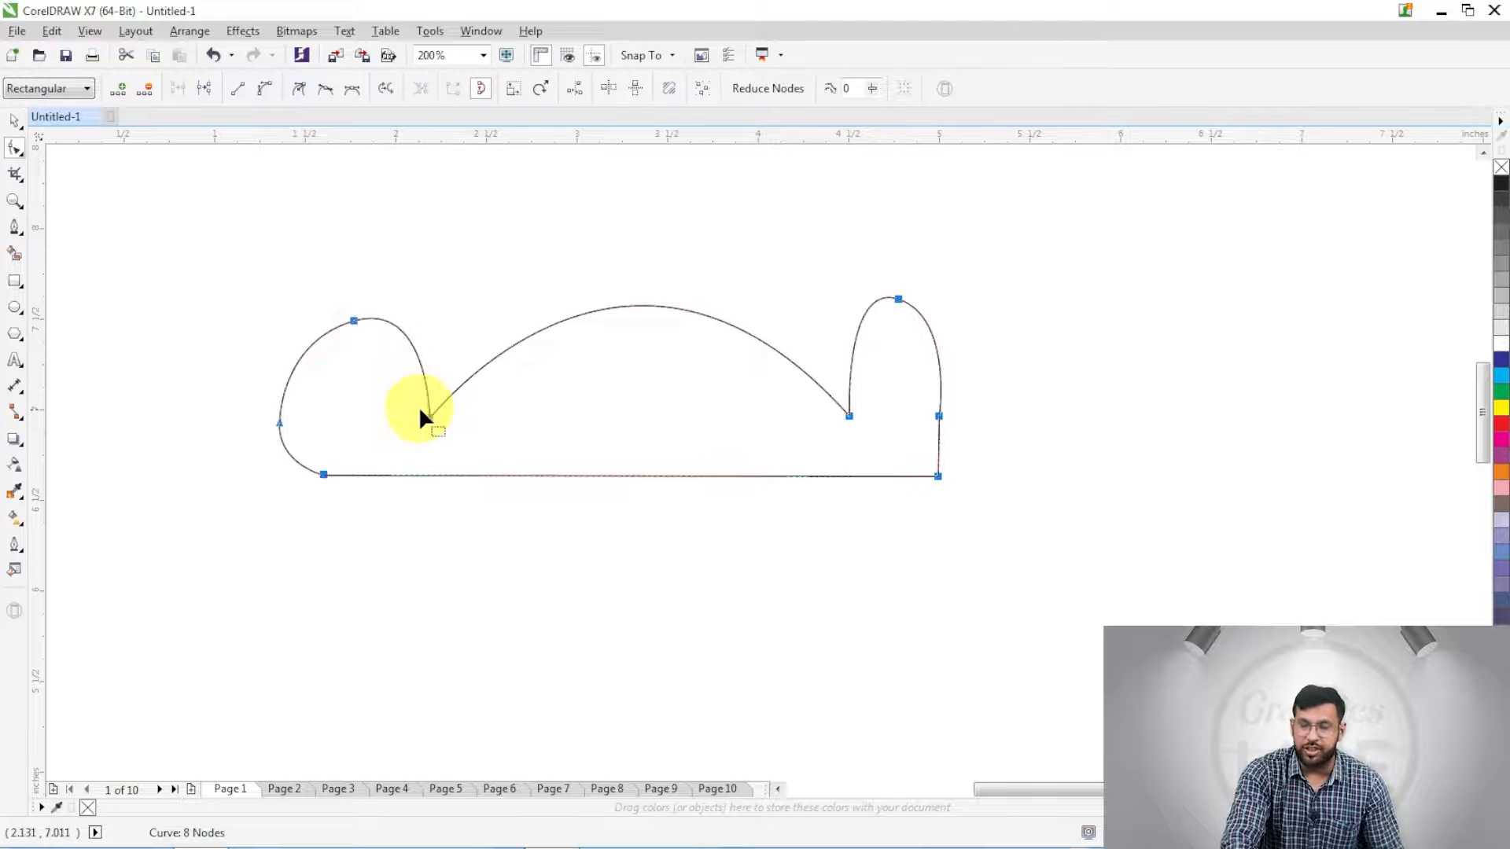
Step: Try converting the curve on the right side of the left hump to a line, and undo the conversion
click(407, 336)
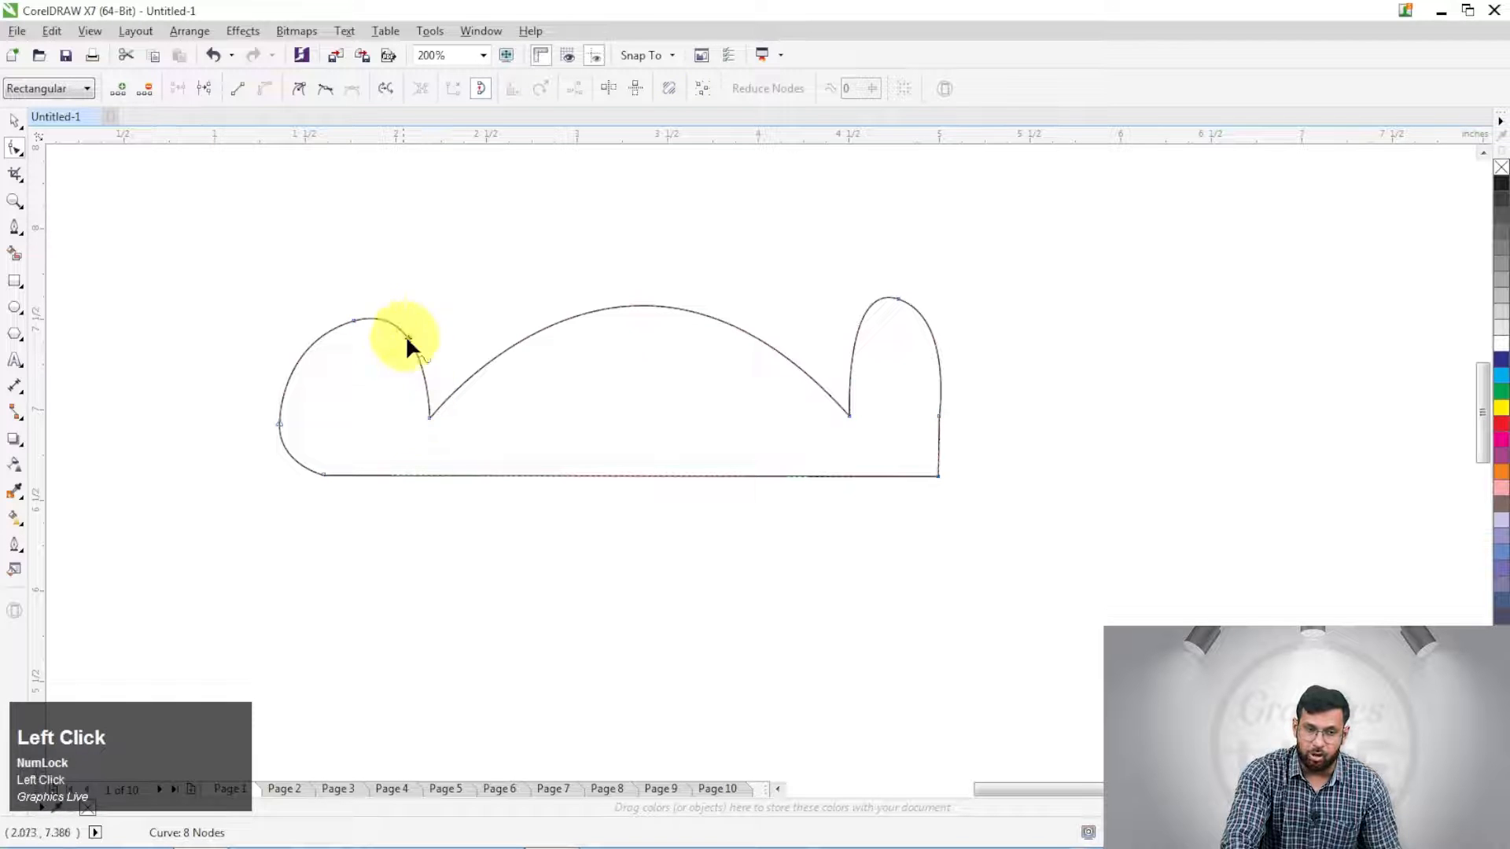
click(239, 88)
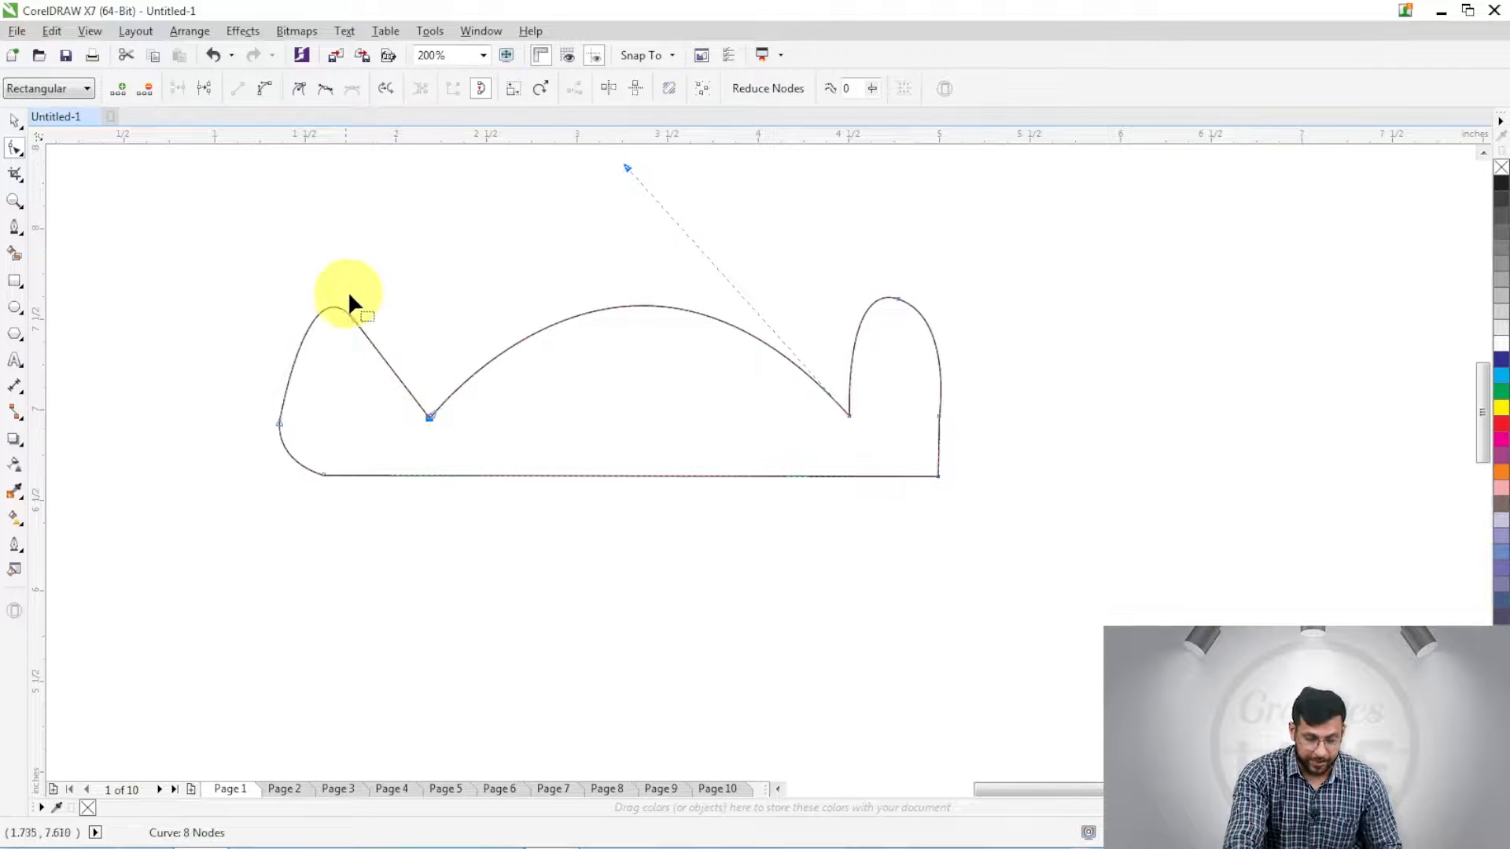
scroll(342, 303, up, 1)
key(ctrl+z)
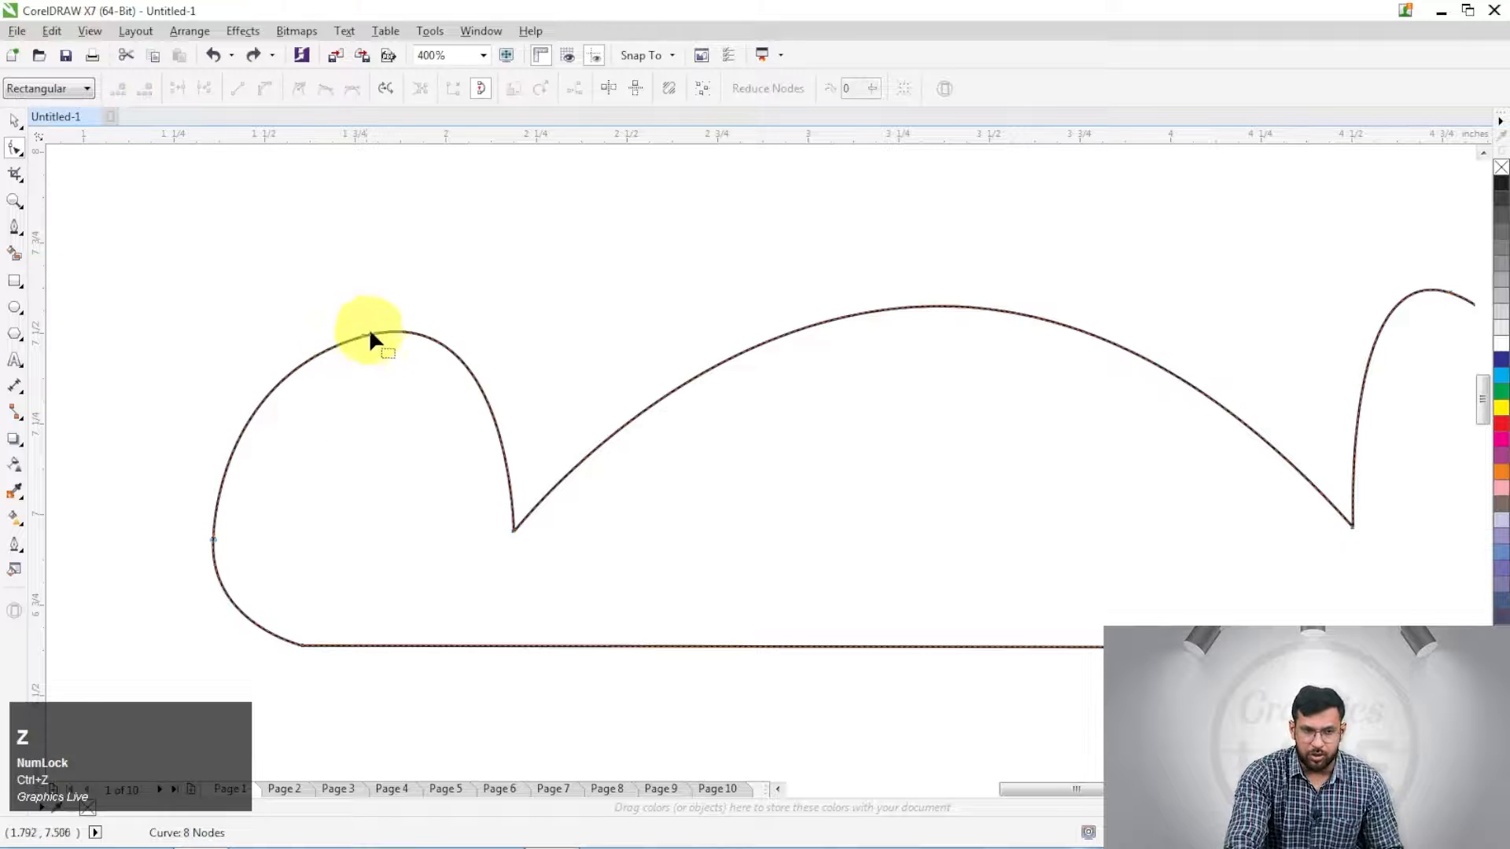
Step: Select the top node of the left hump and make it a cusp node
drag(345, 299, 403, 385)
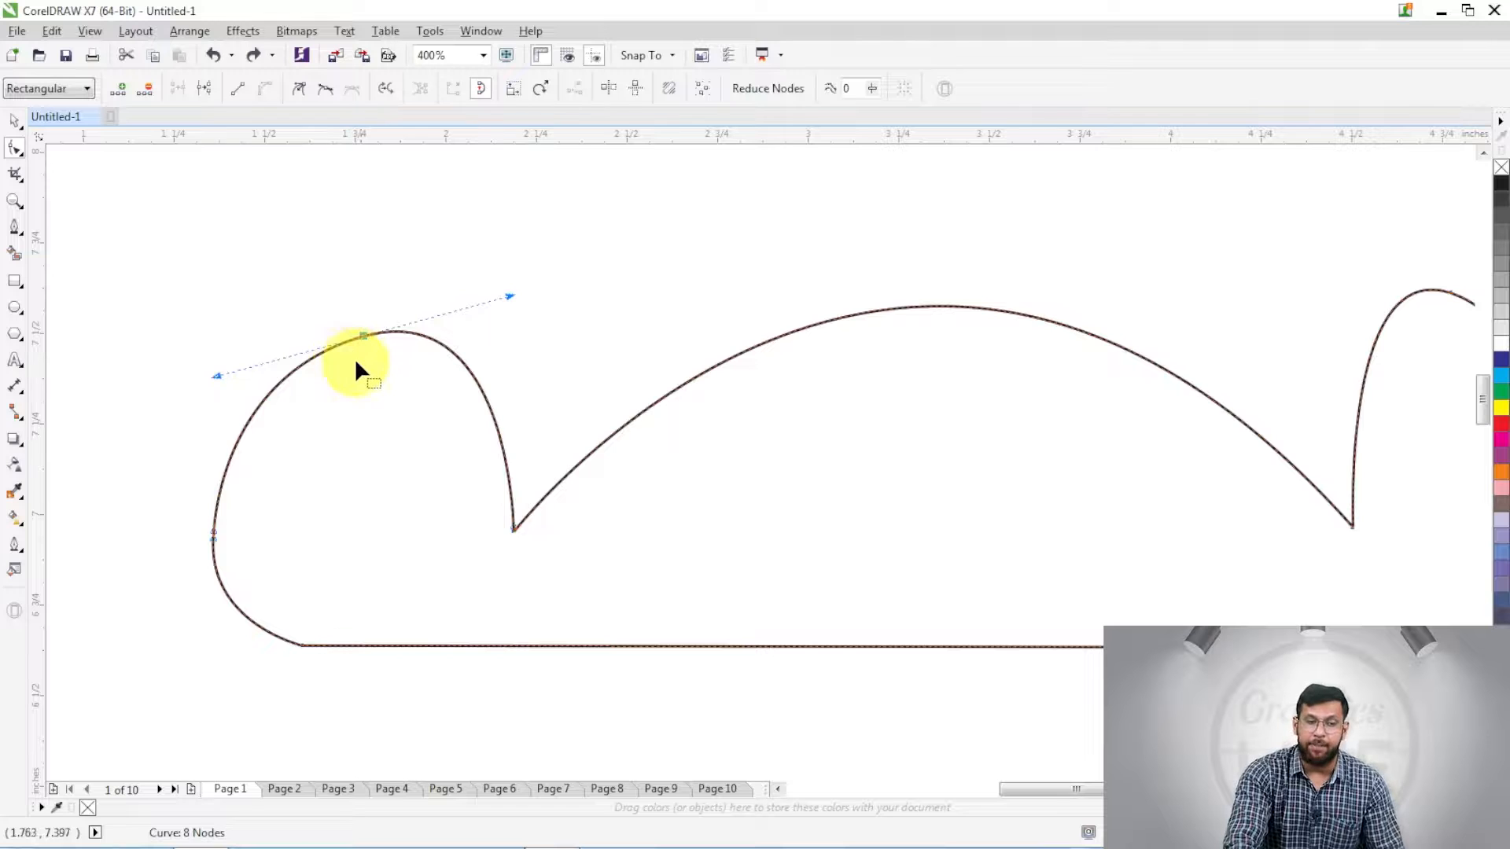
click(385, 389)
drag(335, 301, 406, 407)
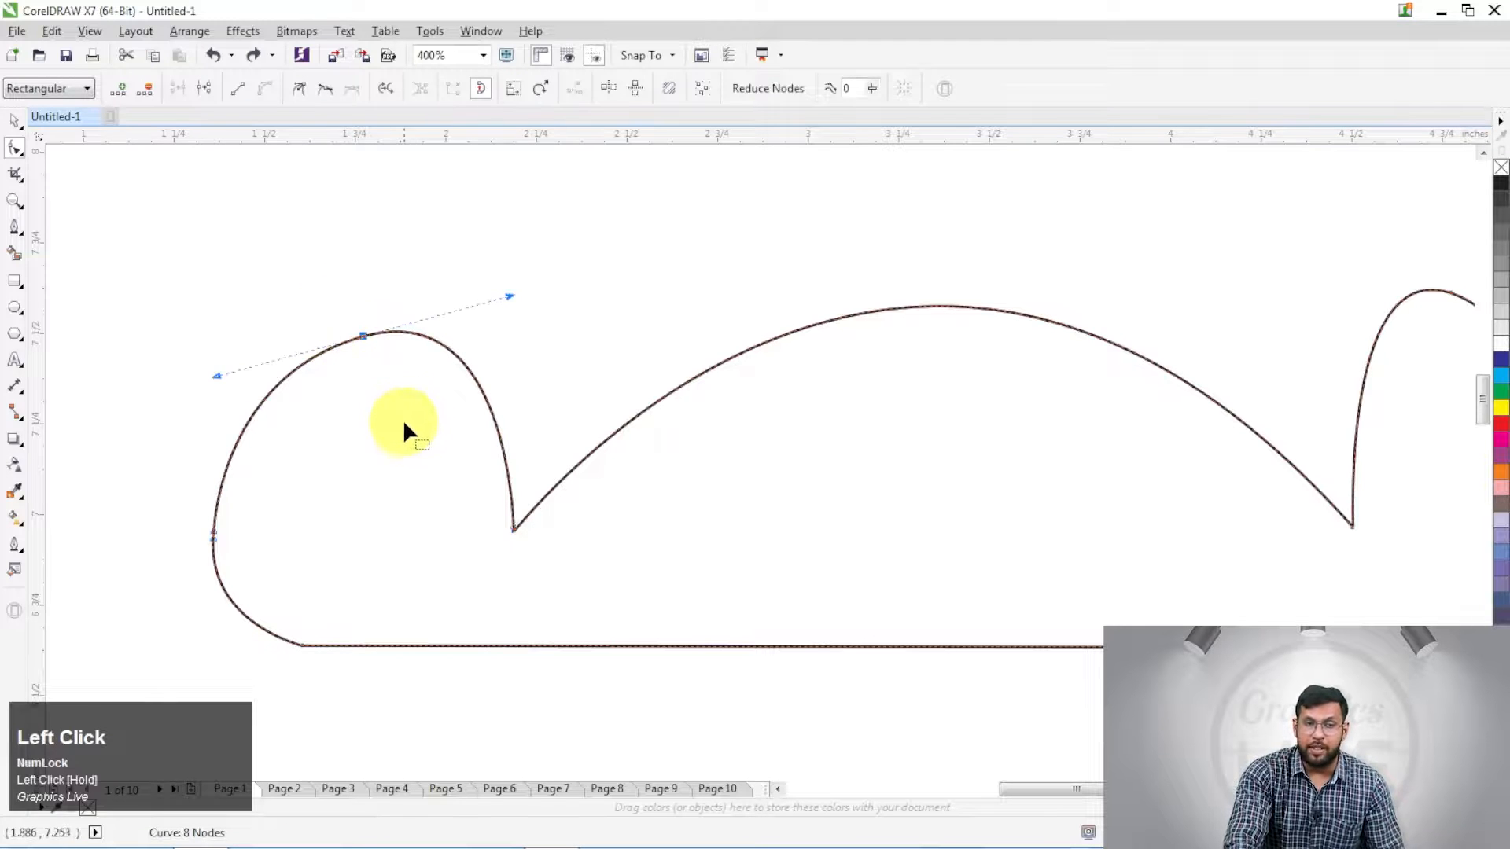
click(299, 93)
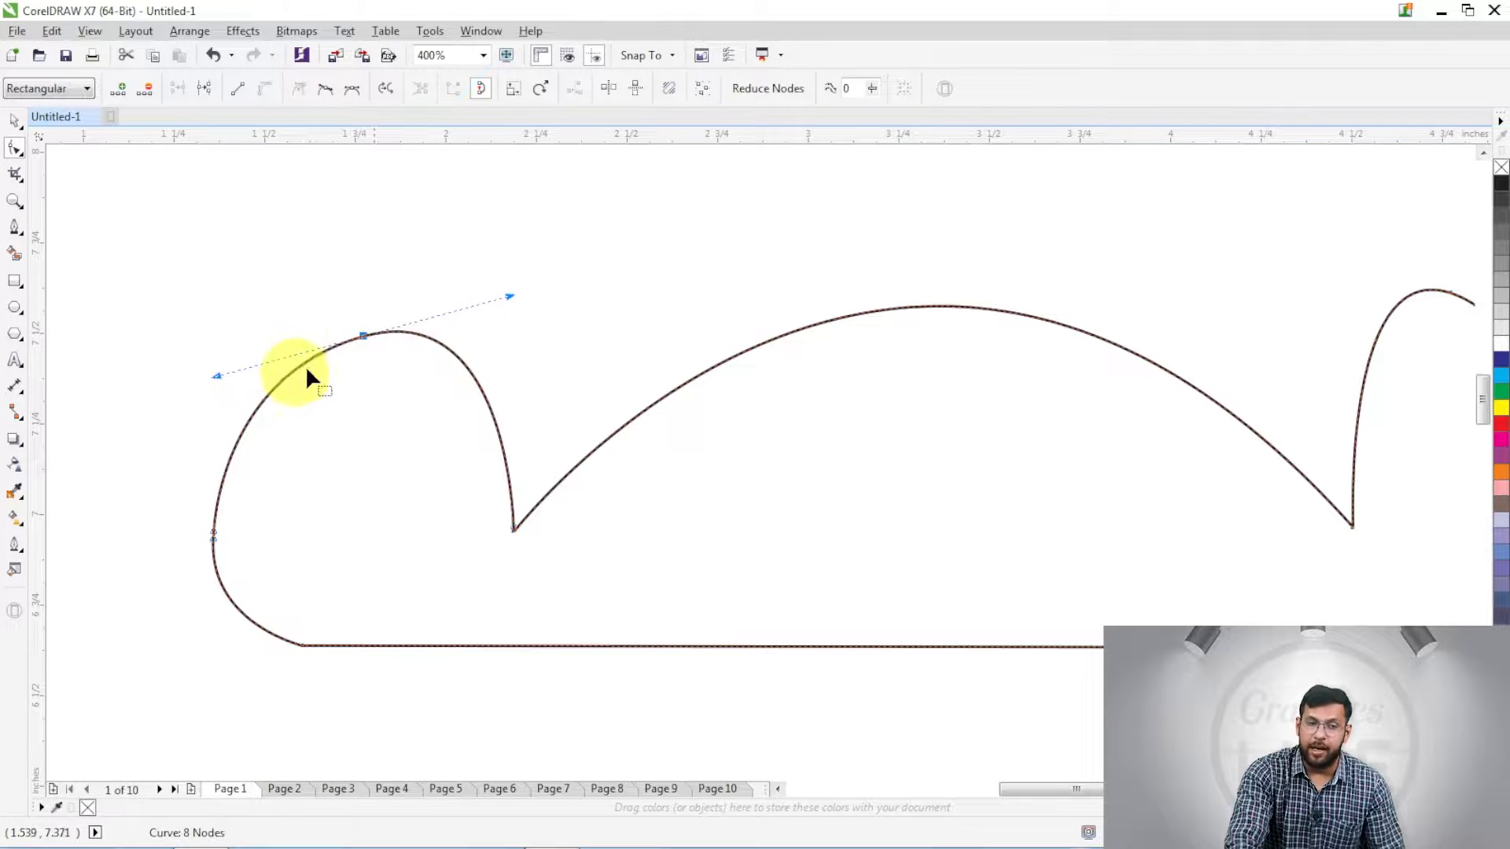
Step: Try converting the curve between the left hump's cusp node and the arch to a line, and undo it
click(475, 376)
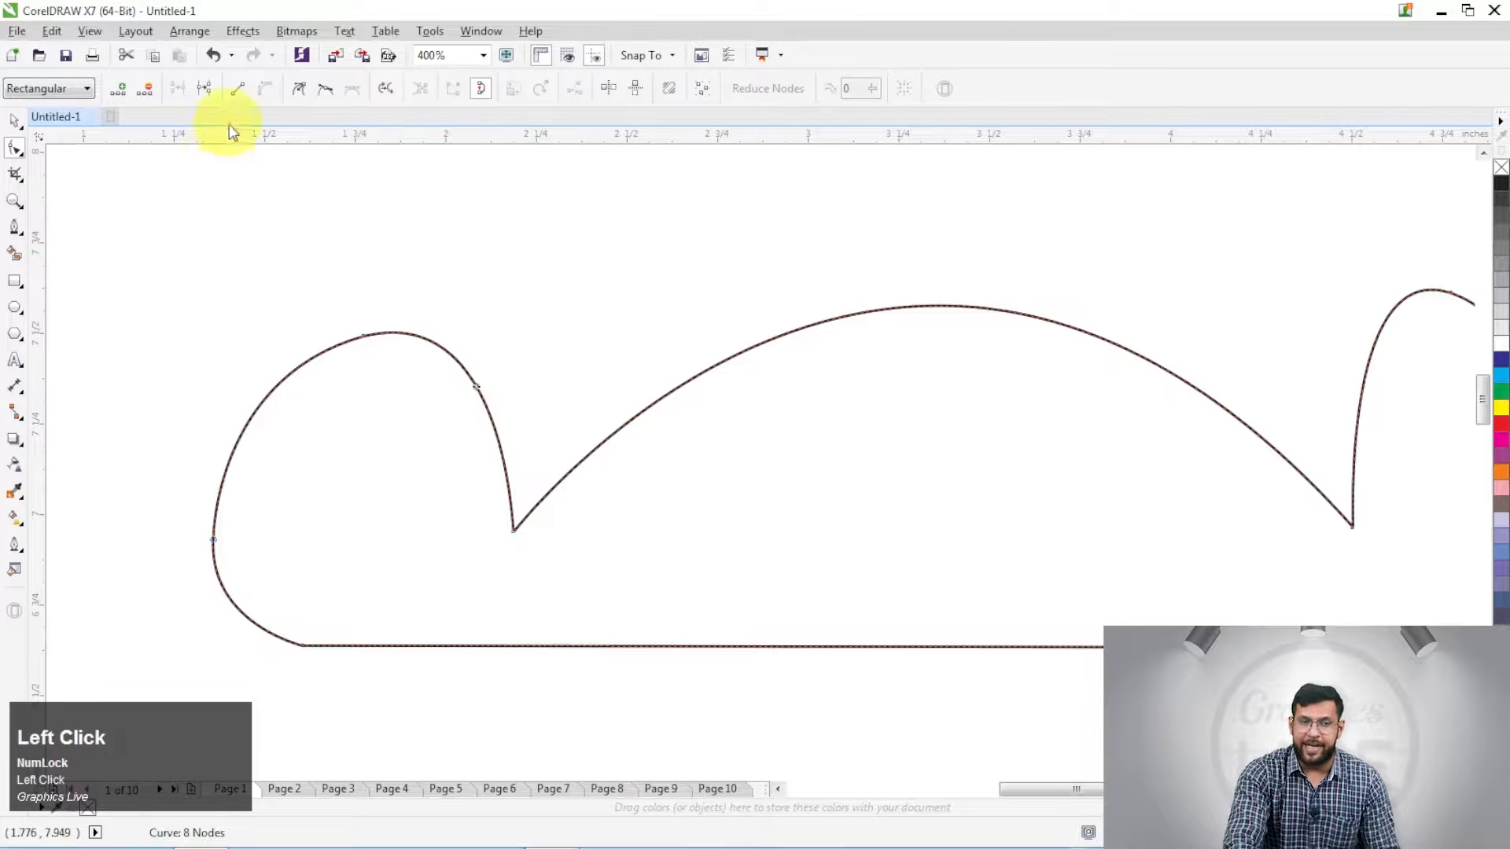
click(237, 89)
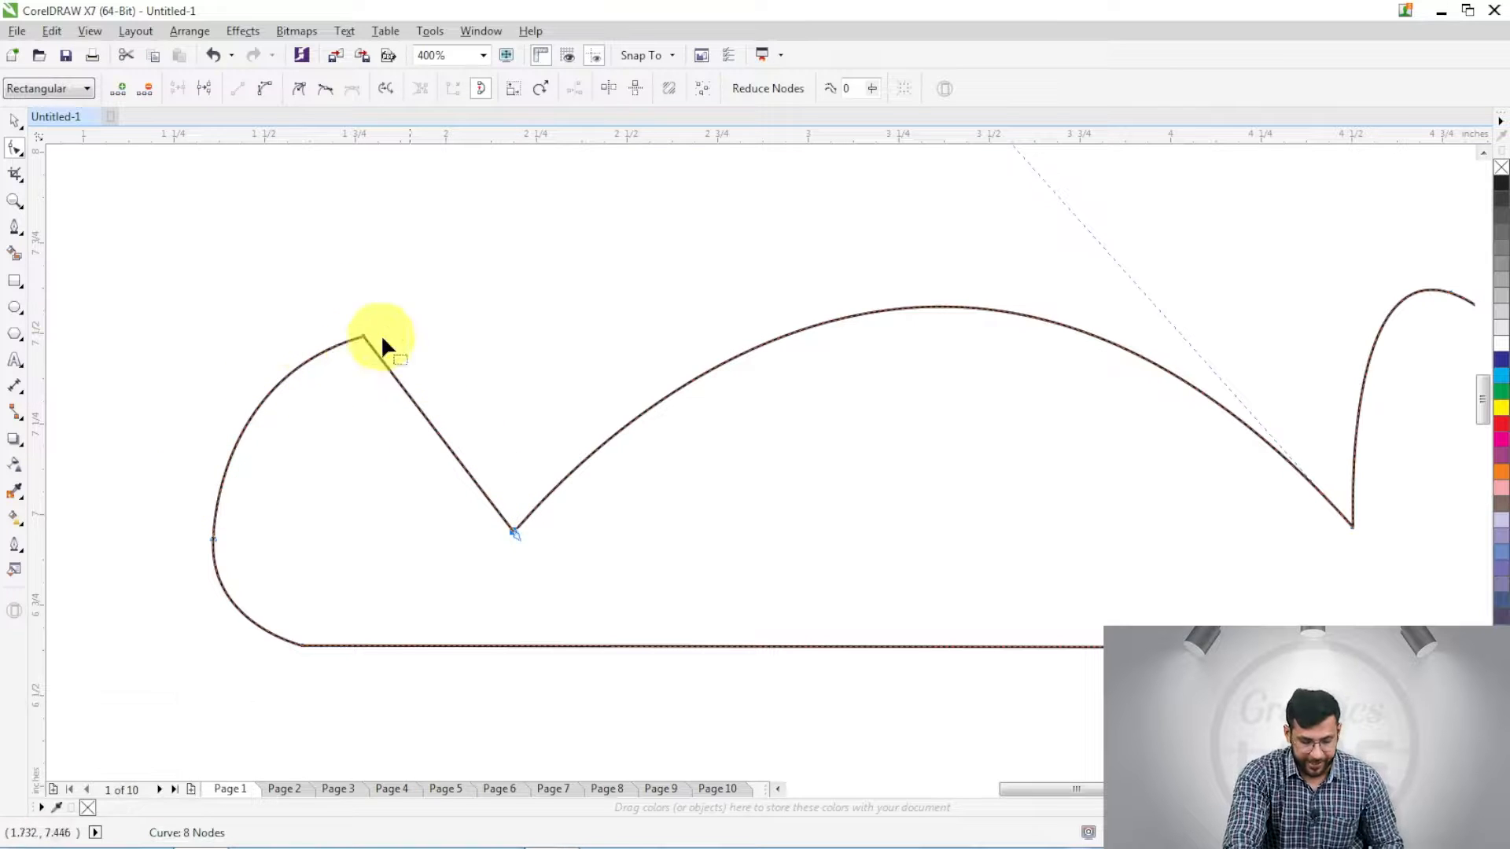
drag(442, 466, 466, 578)
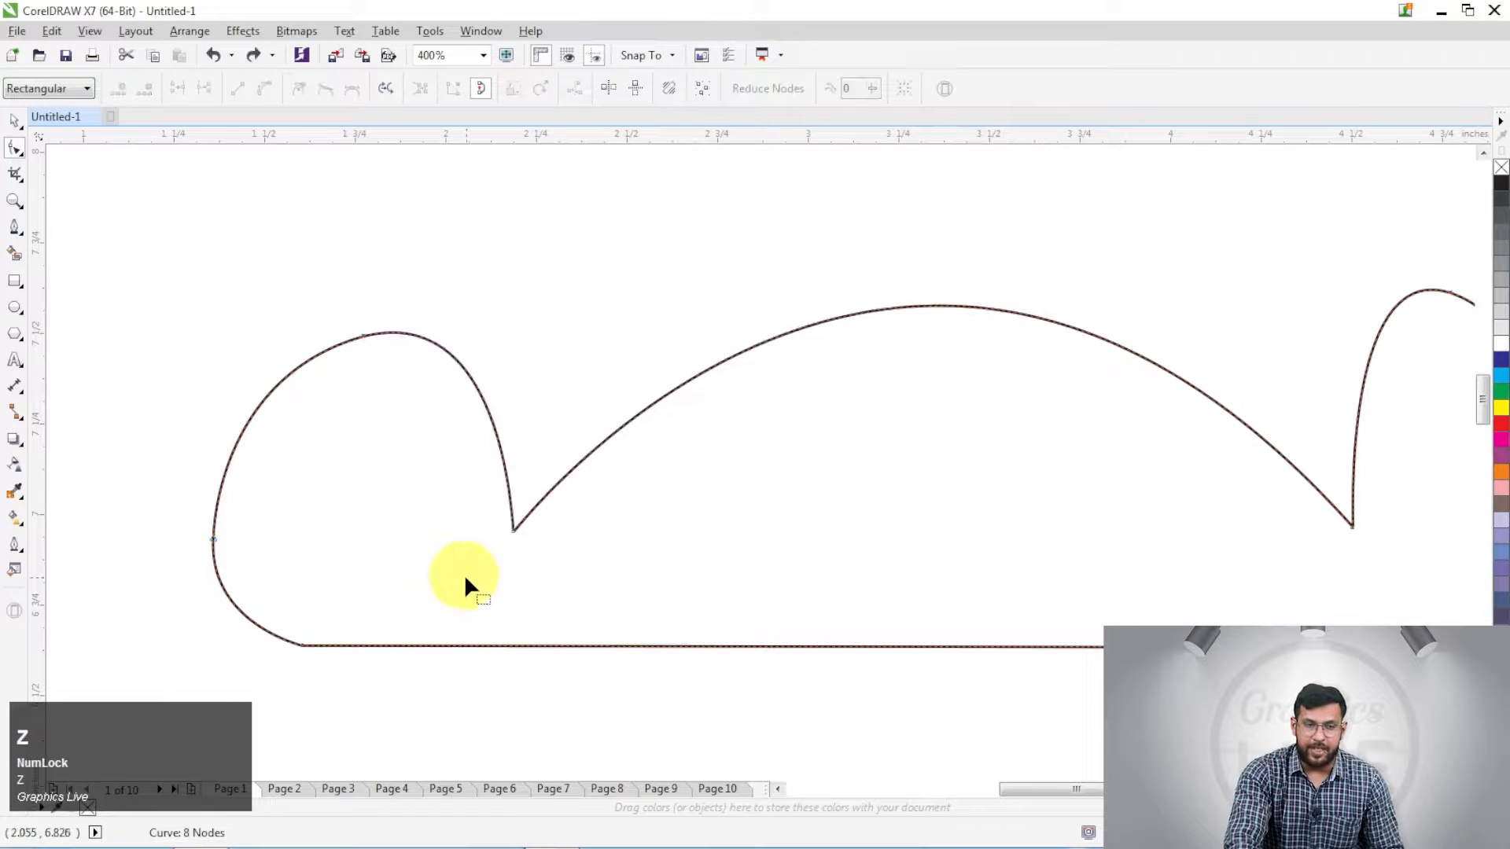
Step: Make the left hump's top node smooth, try converting its right-hand curve to a line, and undo that conversion
click(364, 337)
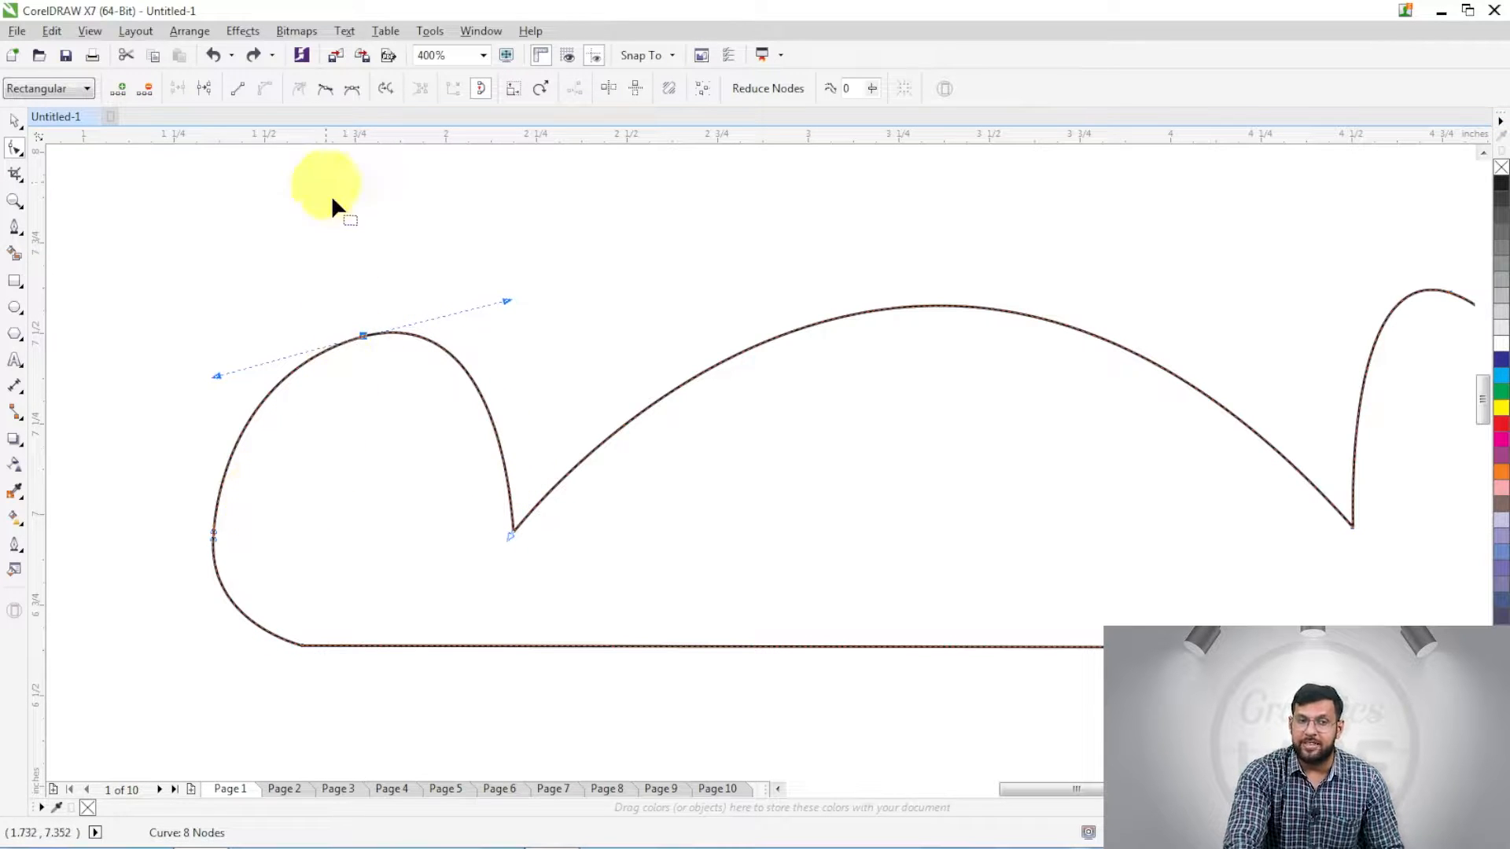
click(320, 95)
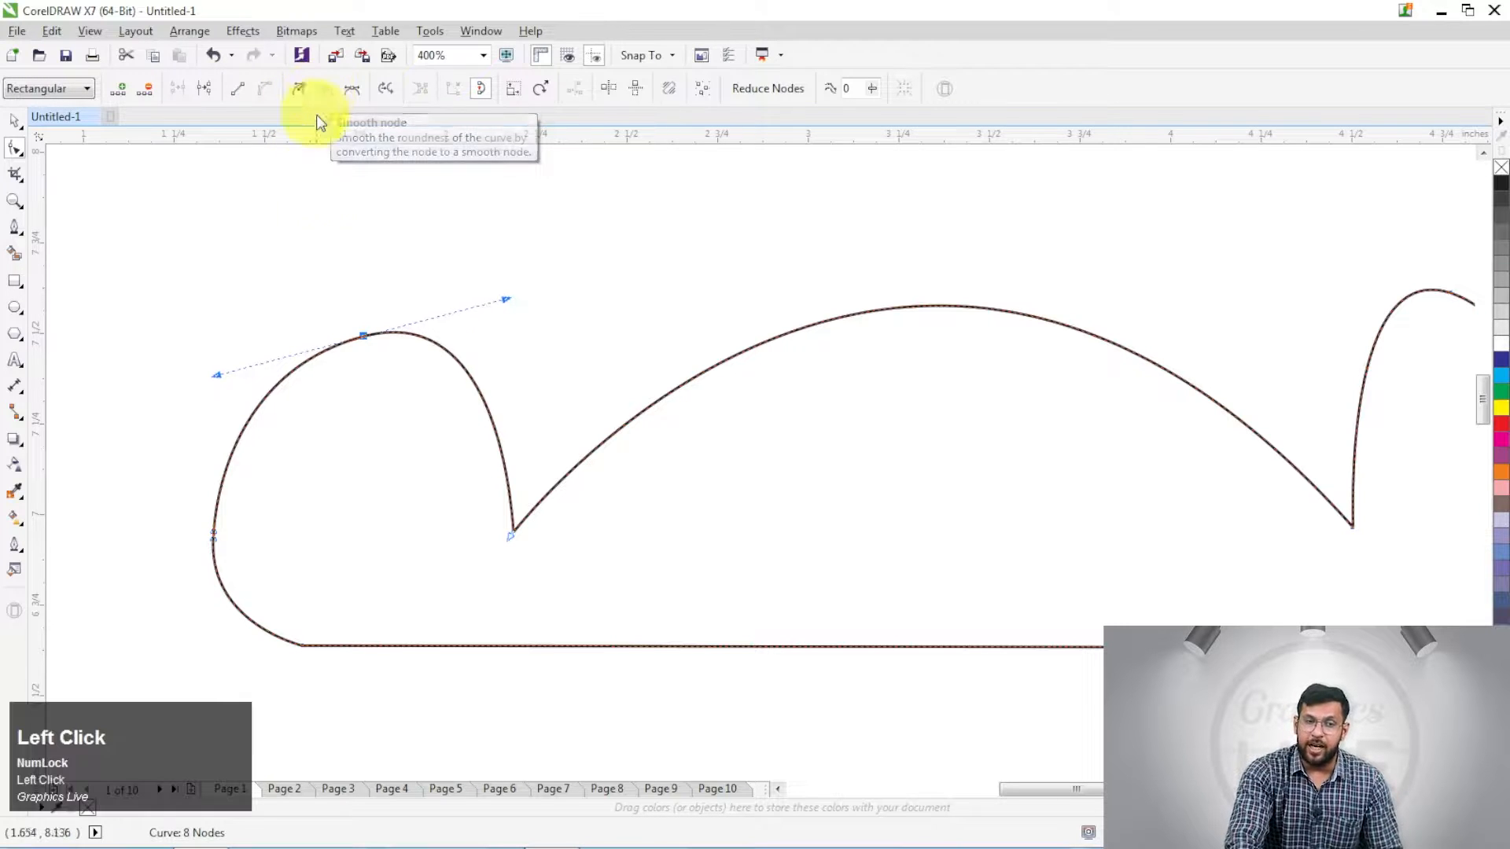
click(462, 367)
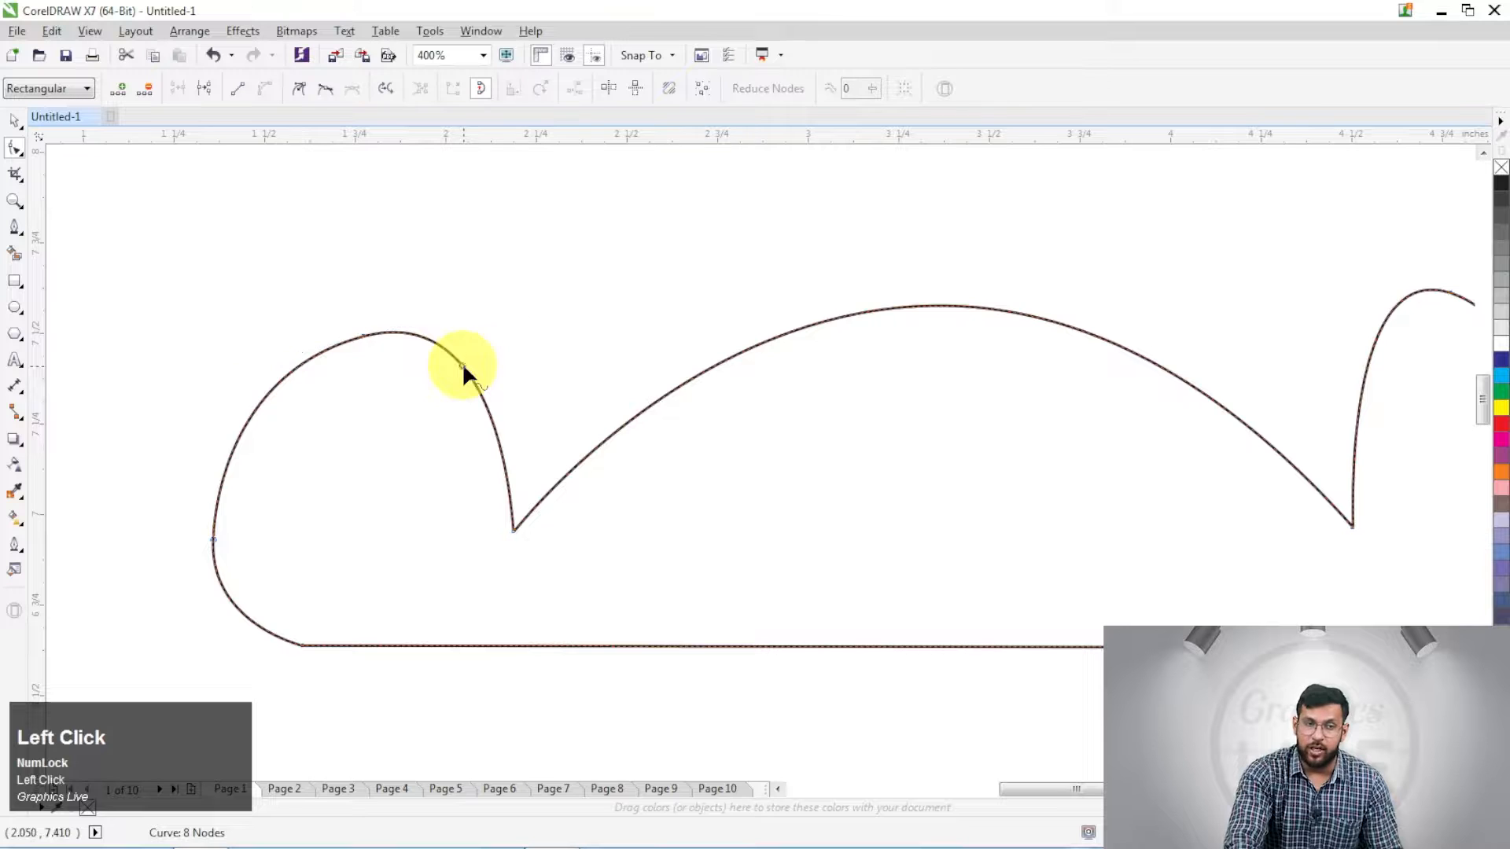
click(239, 88)
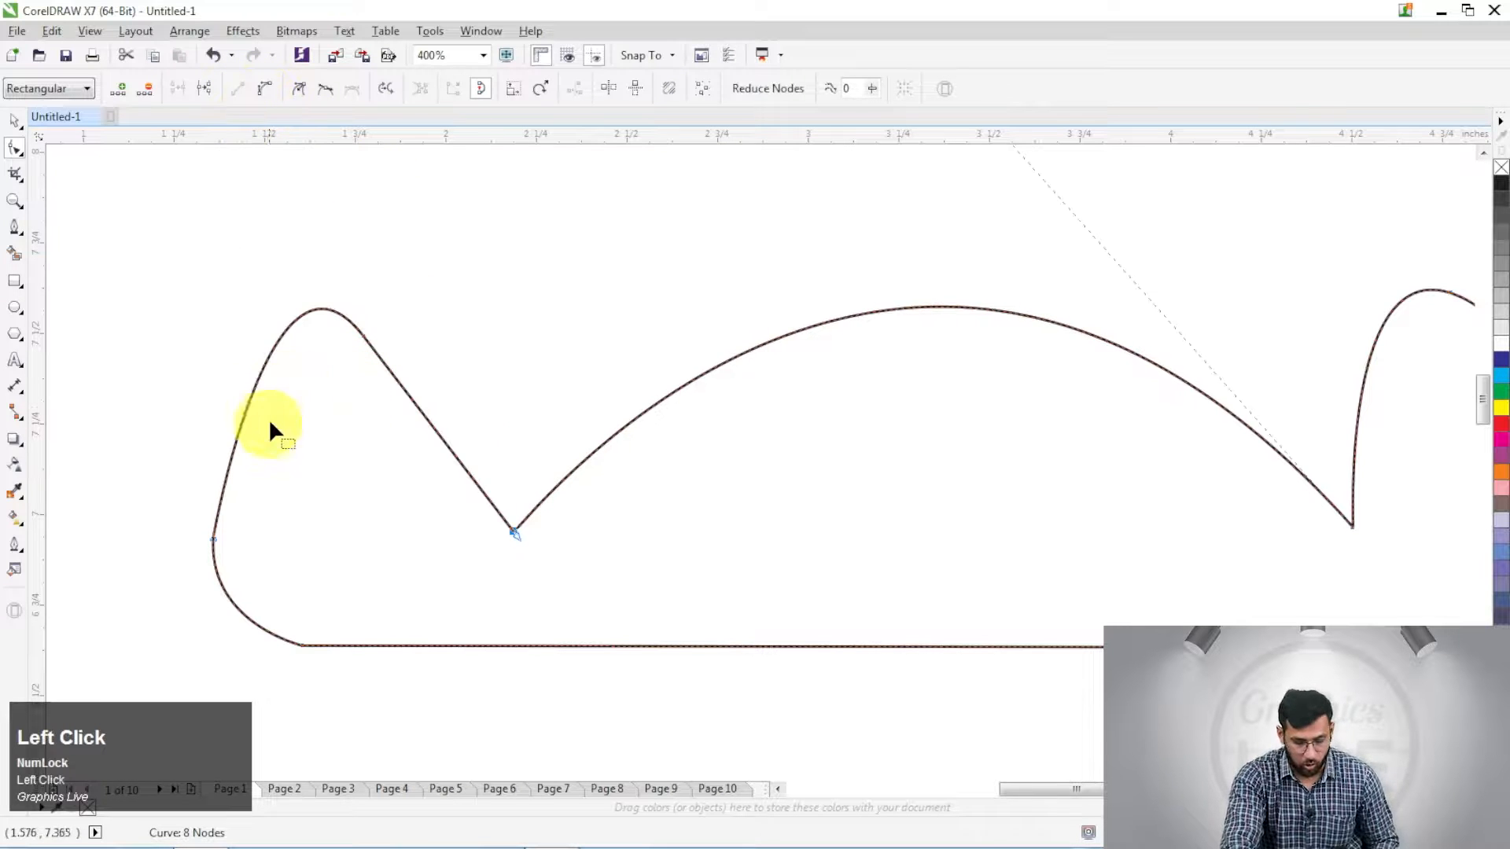
key(ctrl+z)
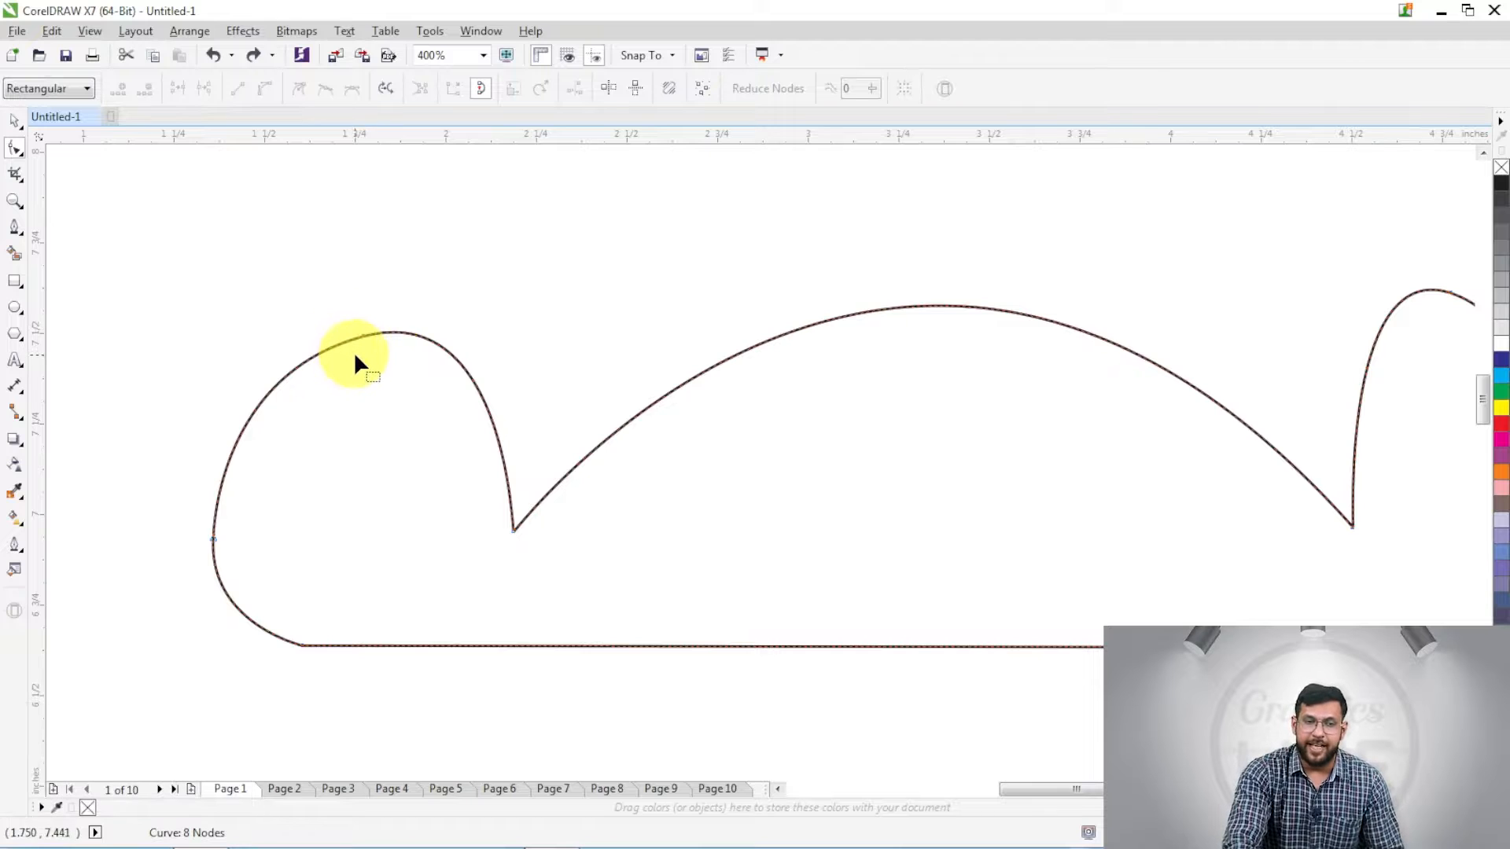
Step: Shorten the right control handle of the left hump's smooth top node to about half its length
drag(337, 305, 384, 350)
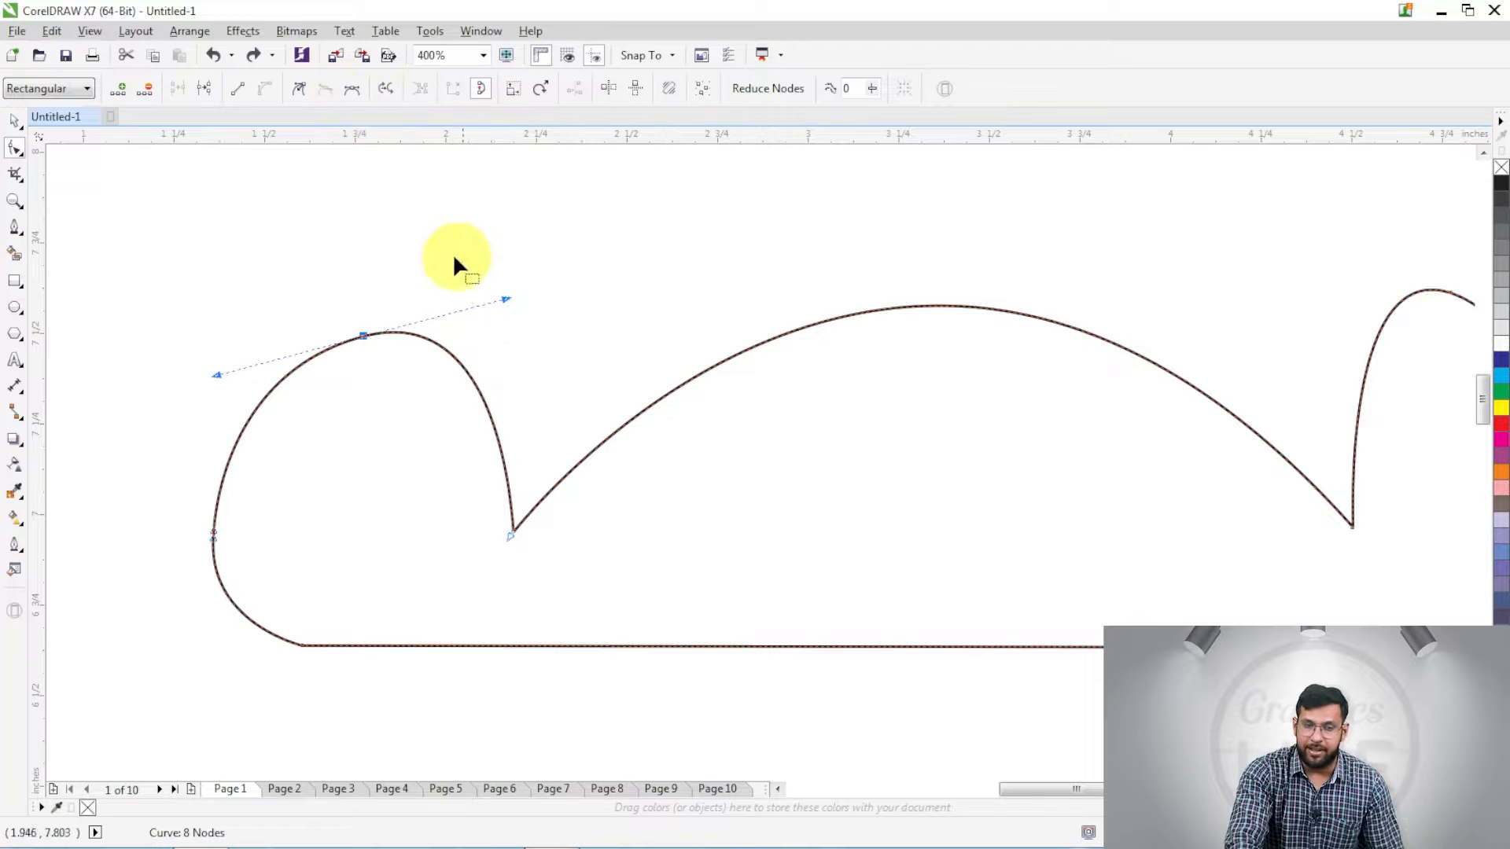
drag(507, 299, 431, 319)
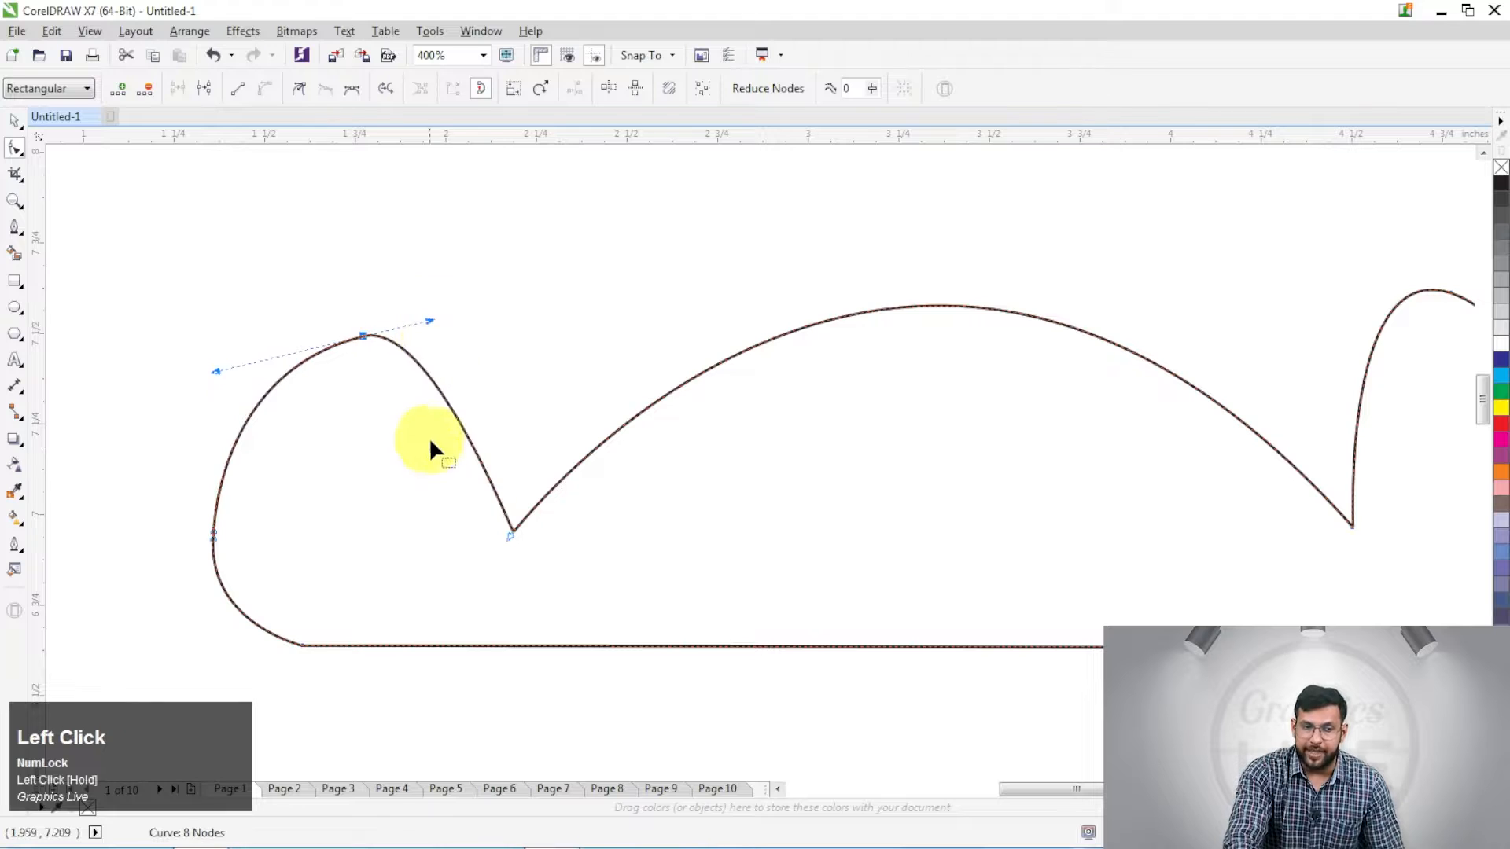
Step: Make the left hump's top node symmetrical and rotate its control handles until they are nearly horizontal
click(365, 334)
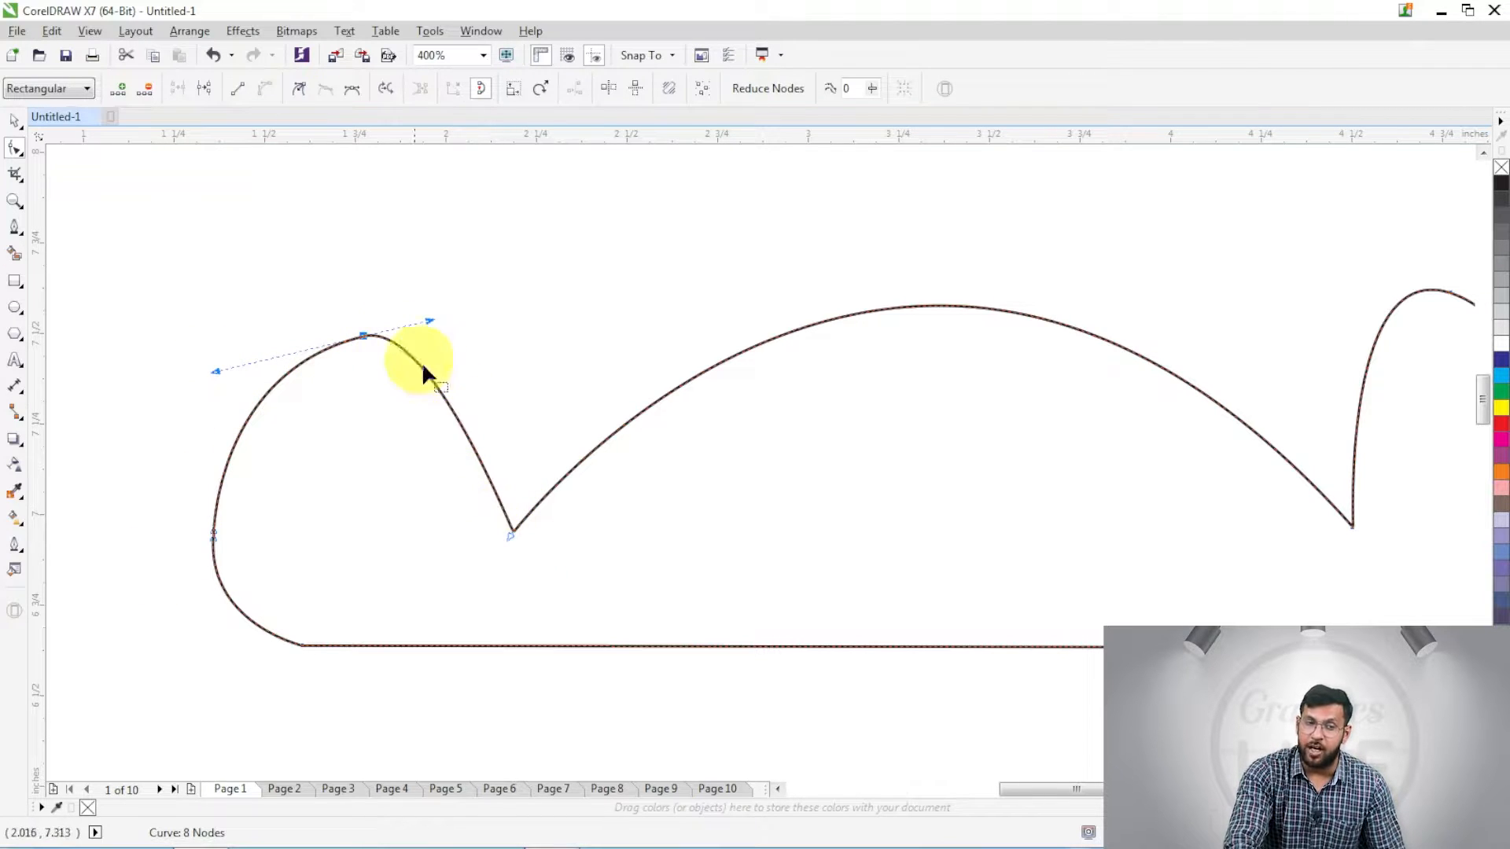
click(353, 96)
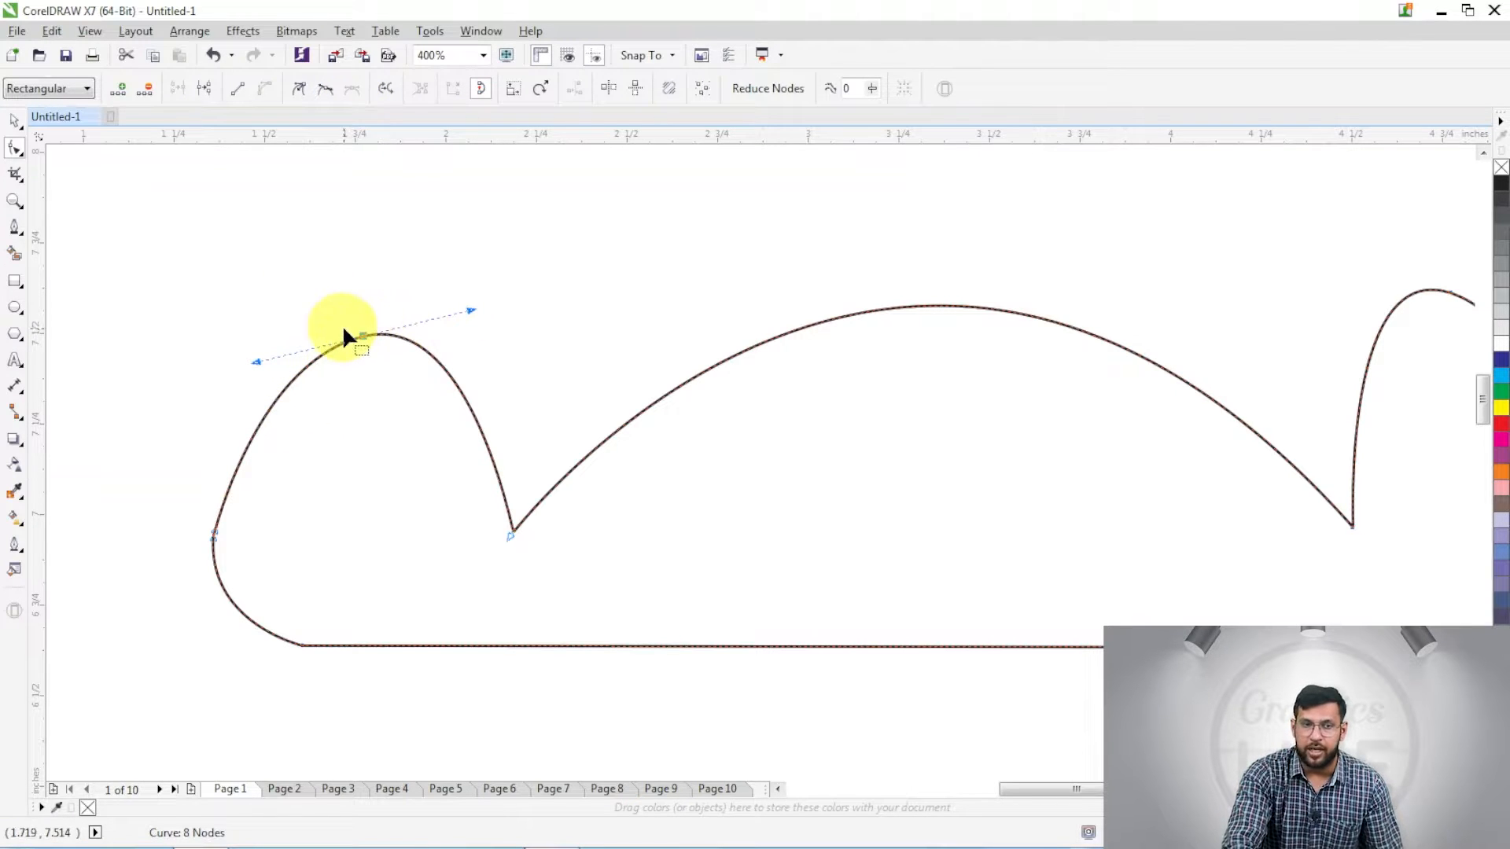
drag(468, 311, 474, 335)
drag(475, 339, 477, 339)
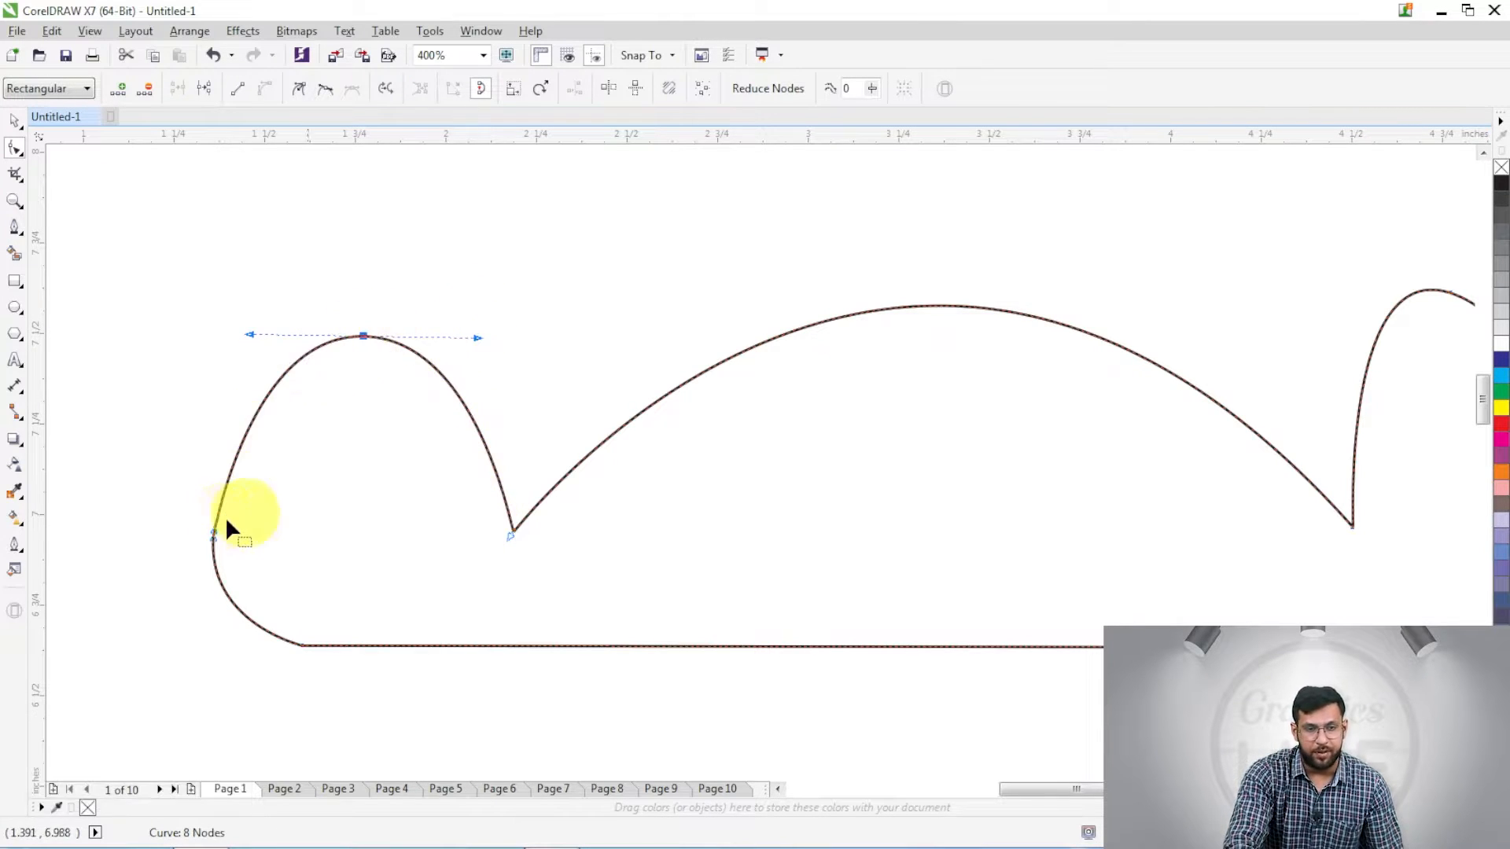
drag(478, 338, 476, 334)
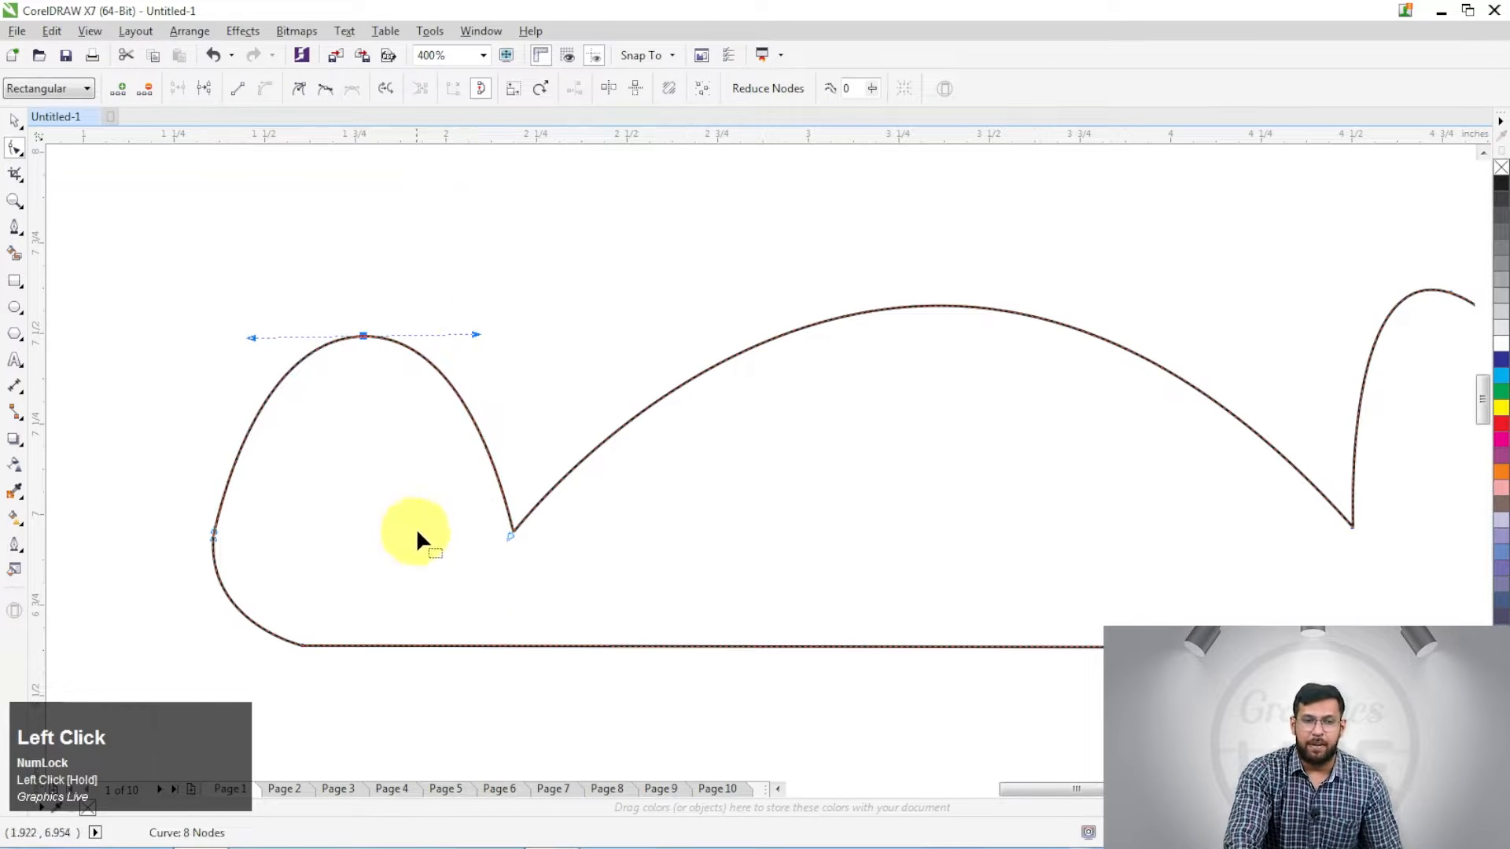
Step: Switch back to the Pick tool and select the whole outline
mouse_move(425, 846)
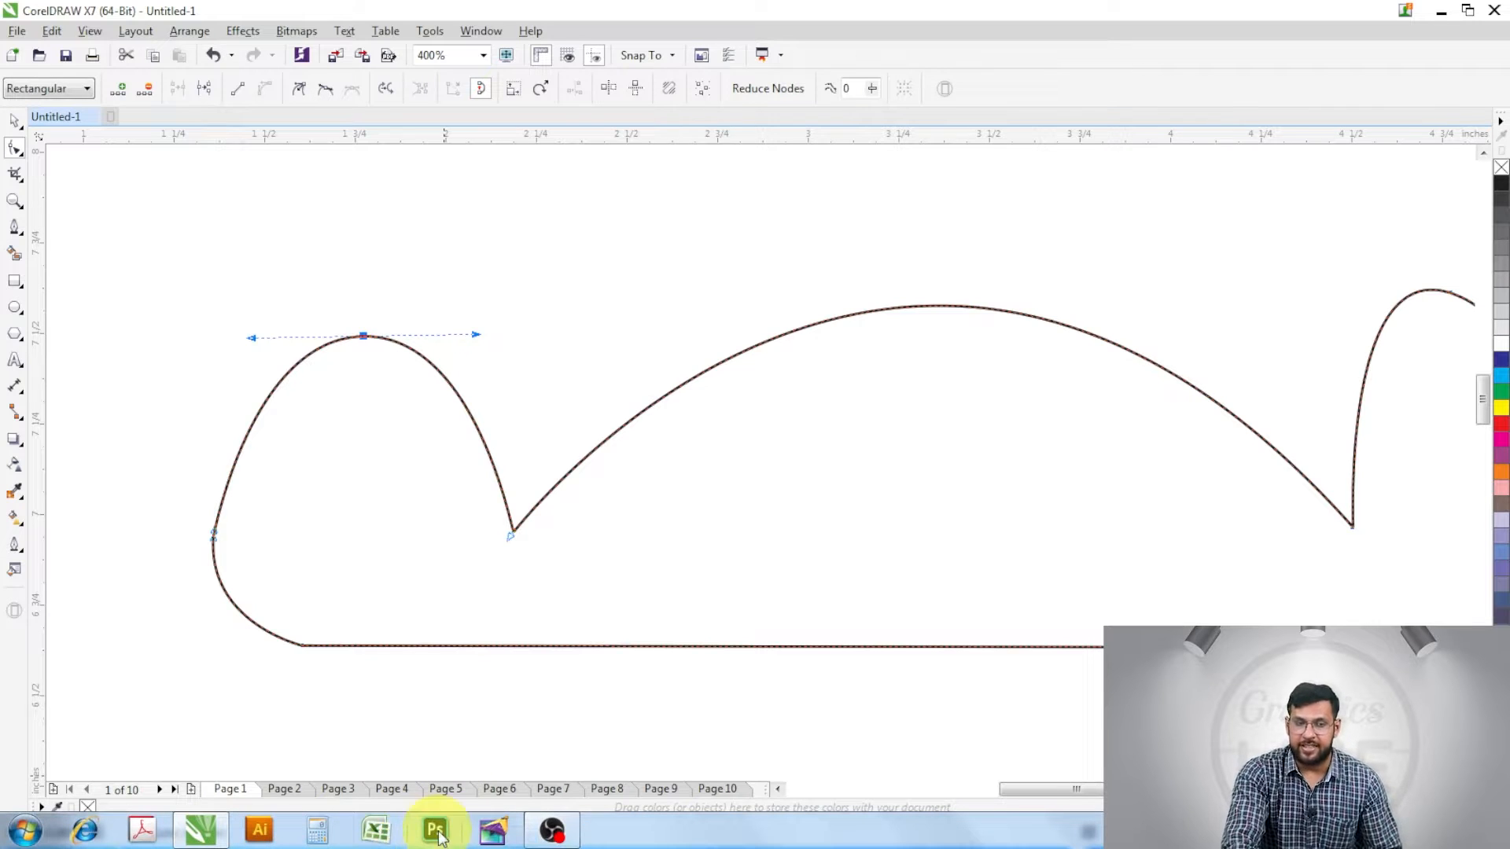
scroll(456, 482, down, 2)
key(space)
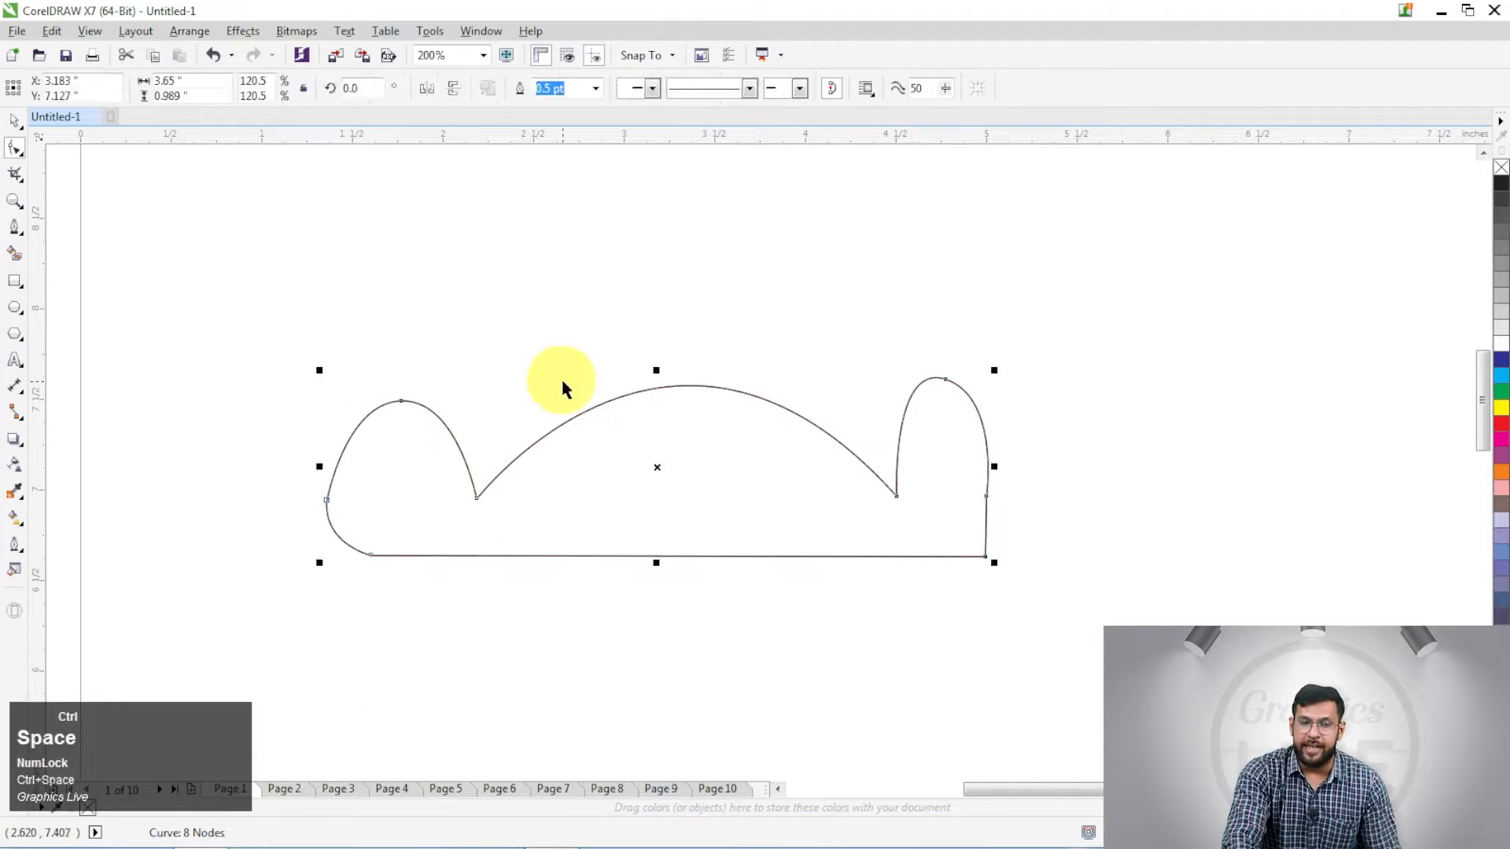
click(637, 447)
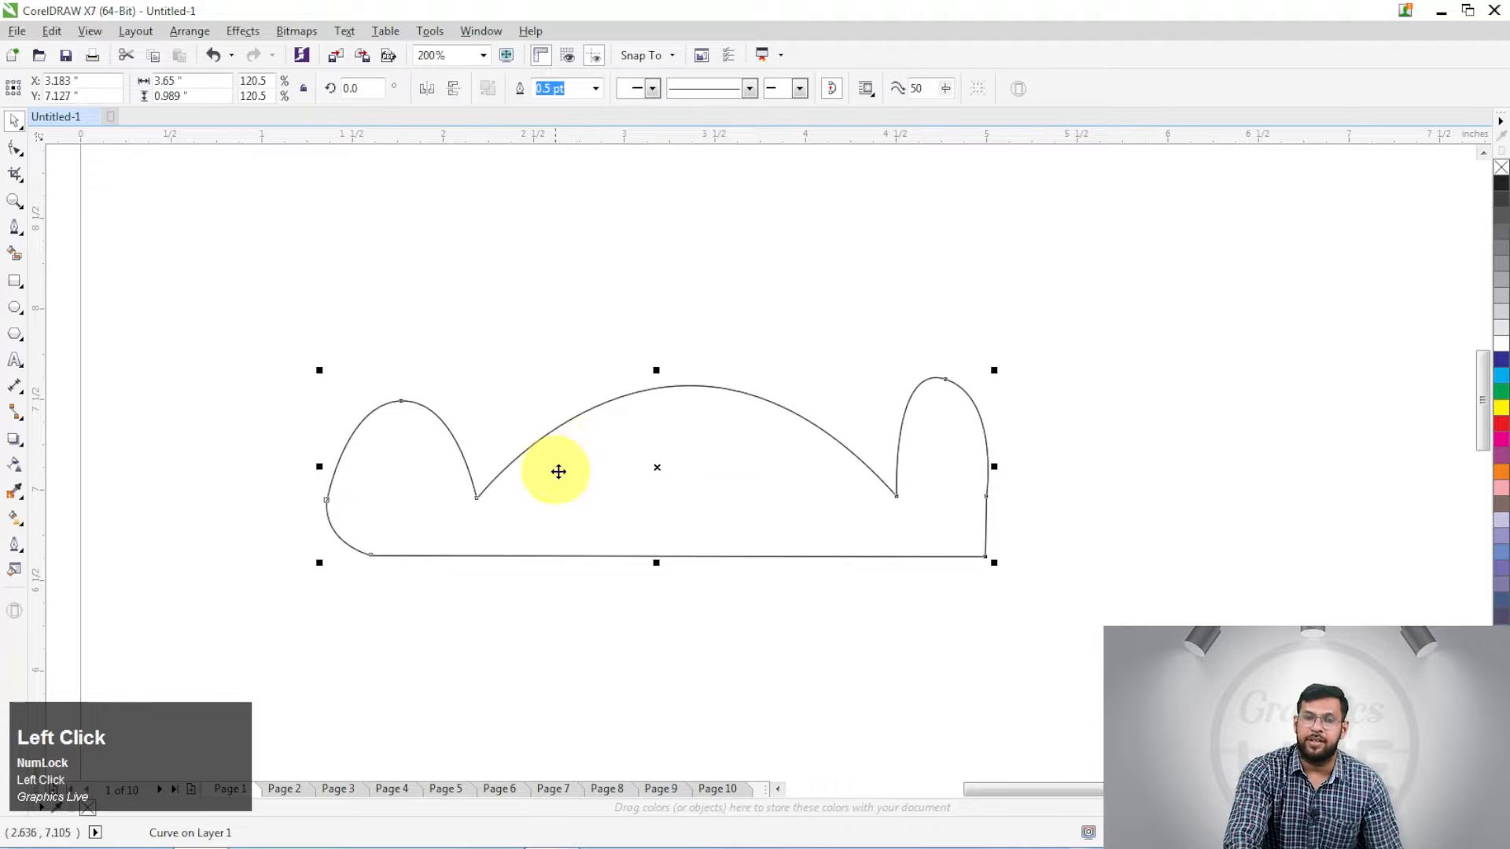